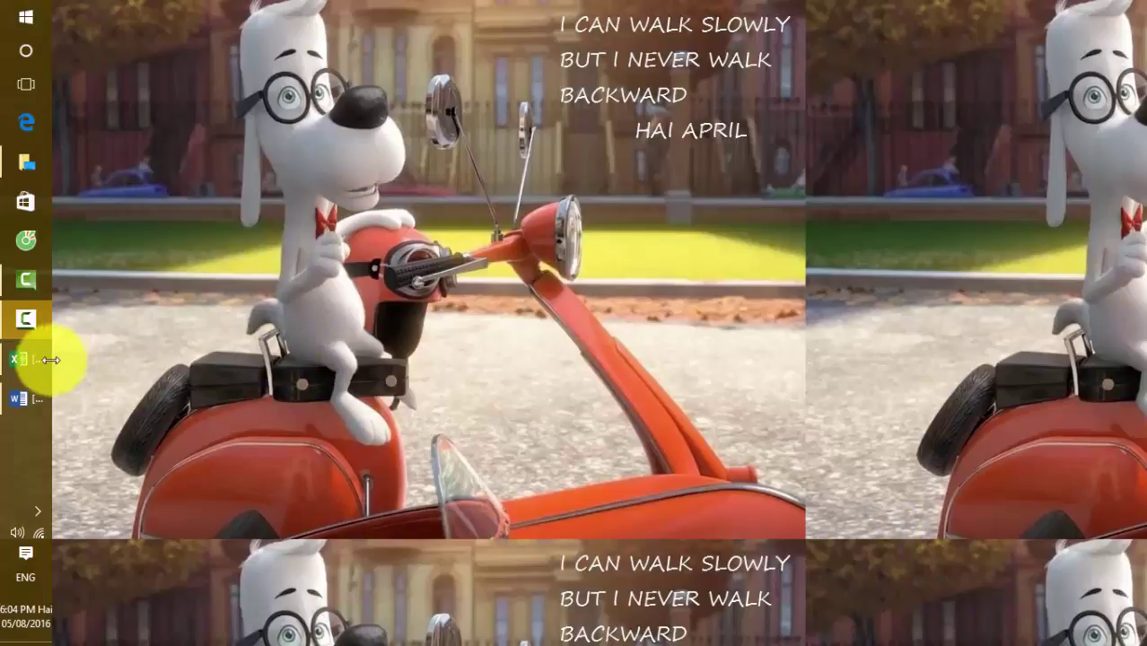
Step: Bring the Word grade-report letter window to the front from the taskbar
{"action": "mouse_move", "coordinate": [36, 361]}
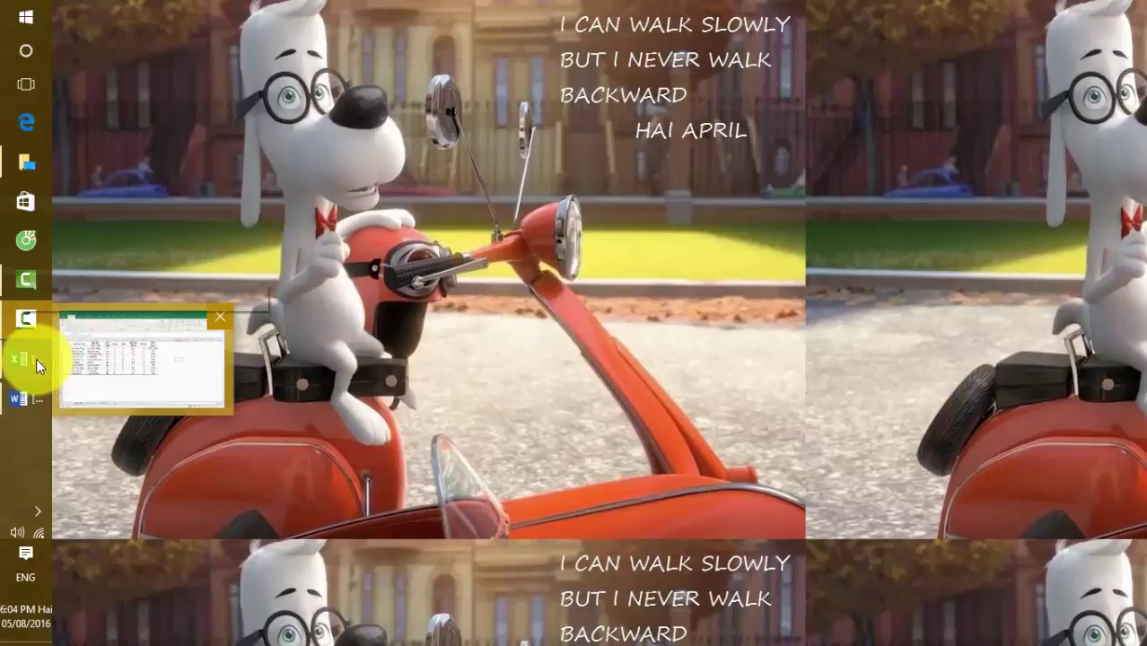
{"action": "left_click", "coordinate": [29, 394]}
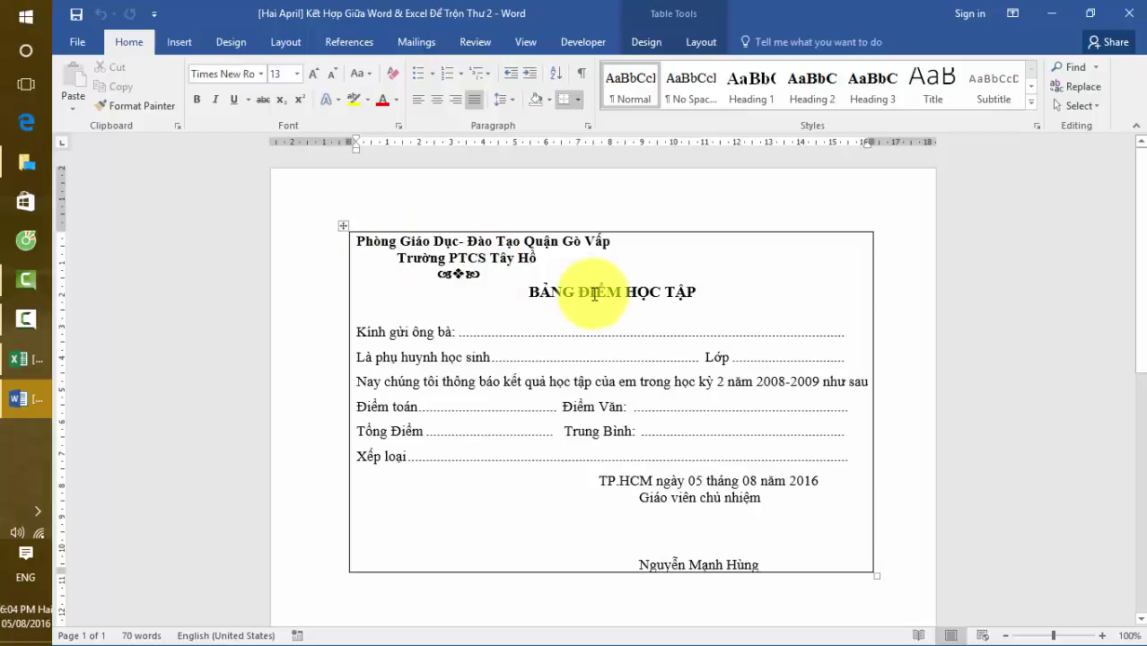
{"action": "left_click_drag", "start_coordinate": [528, 291], "coordinate": [702, 293]}
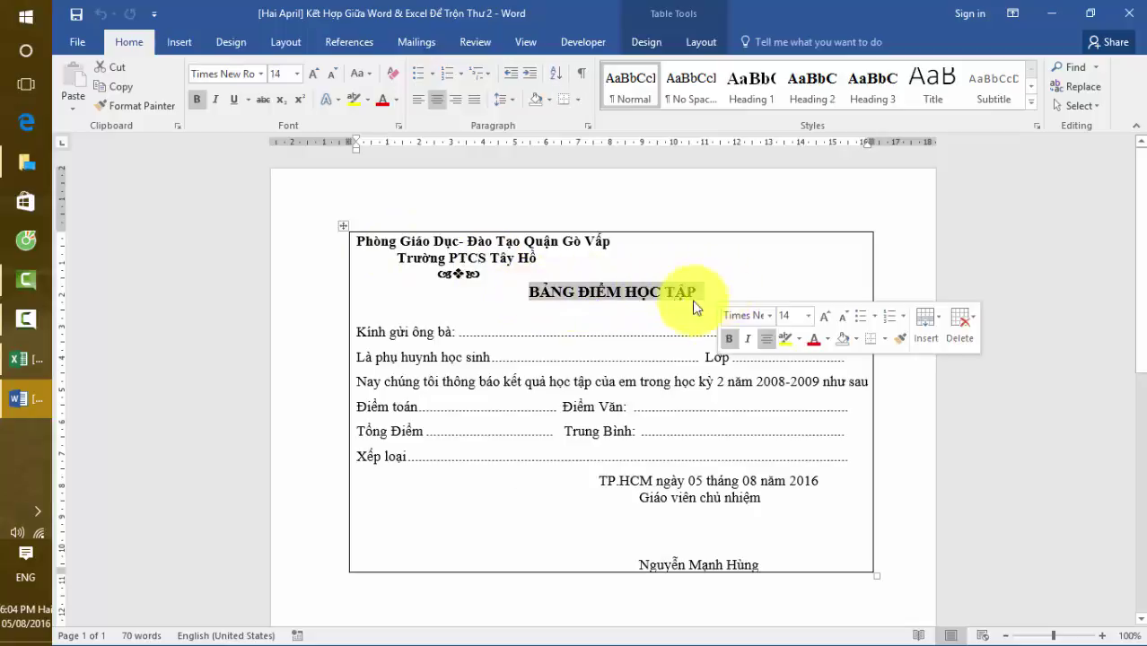
{"action": "left_click", "coordinate": [476, 294]}
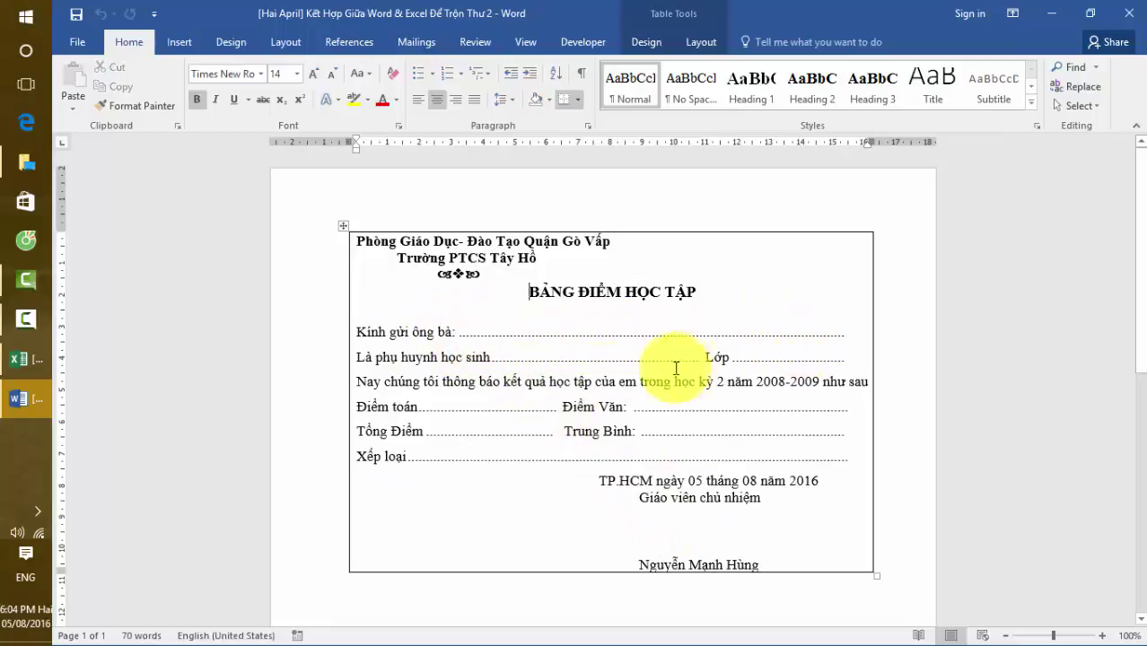
{"action": "left_click", "coordinate": [35, 358]}
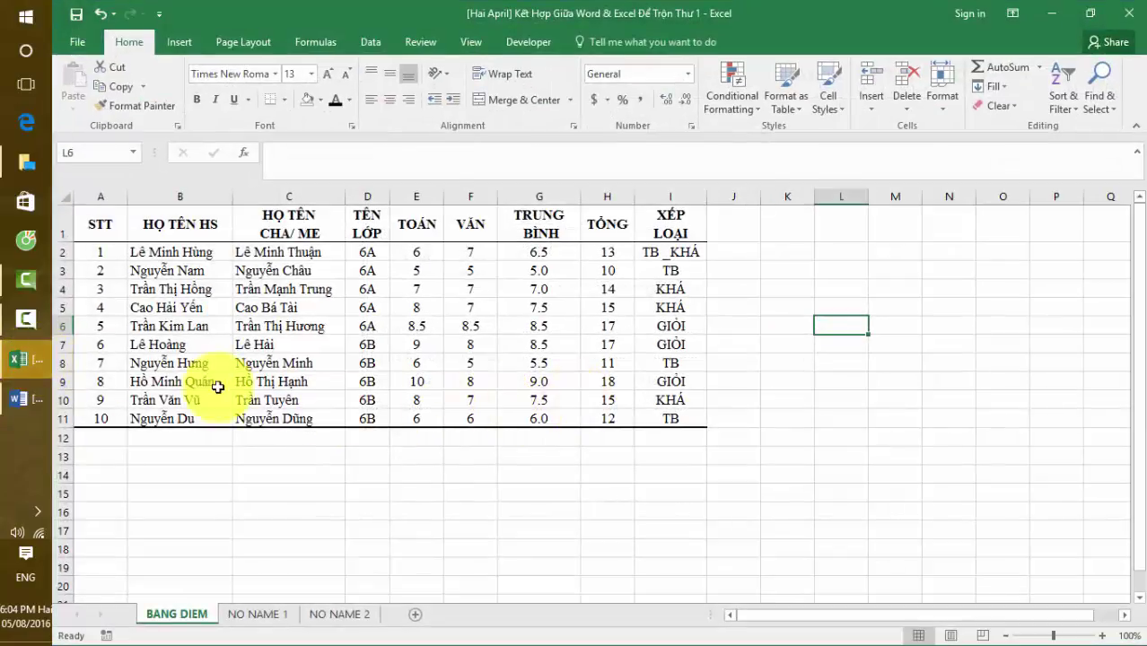
{"action": "left_click", "coordinate": [413, 252]}
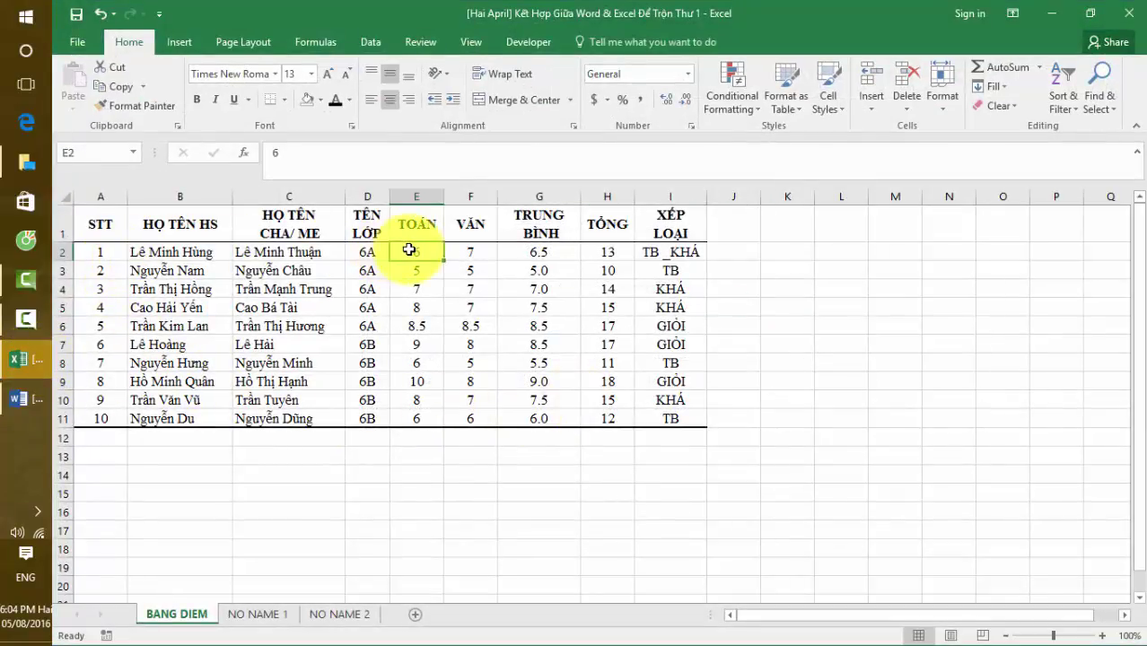
{"action": "left_click_drag", "start_coordinate": [507, 251], "coordinate": [673, 419]}
{"action": "left_click_drag", "start_coordinate": [91, 247], "coordinate": [651, 421]}
{"action": "left_click", "coordinate": [430, 472]}
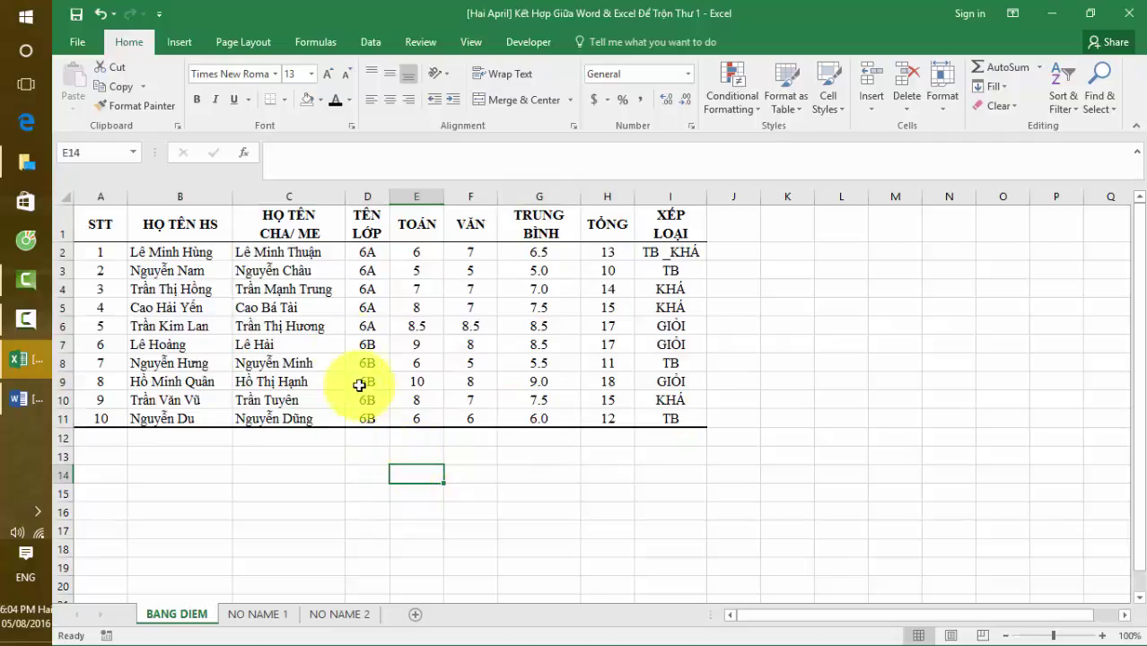
{"action": "left_click", "coordinate": [35, 404]}
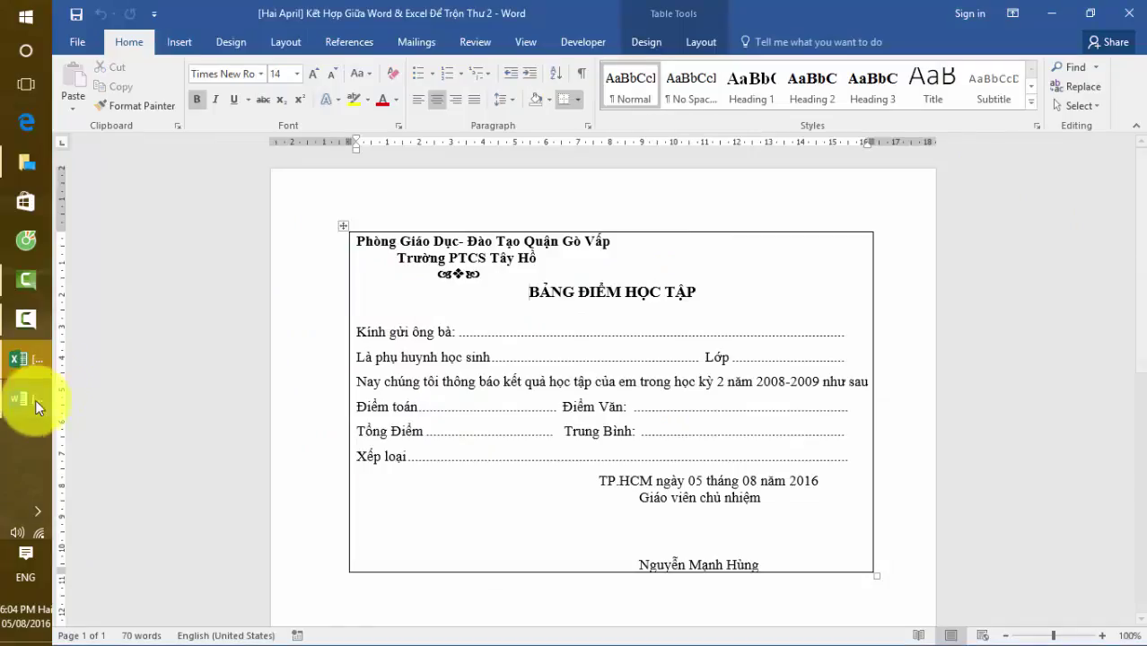
Step: Place the borderless text box over the dotted blank after Lớp
{"action": "left_click", "coordinate": [633, 329]}
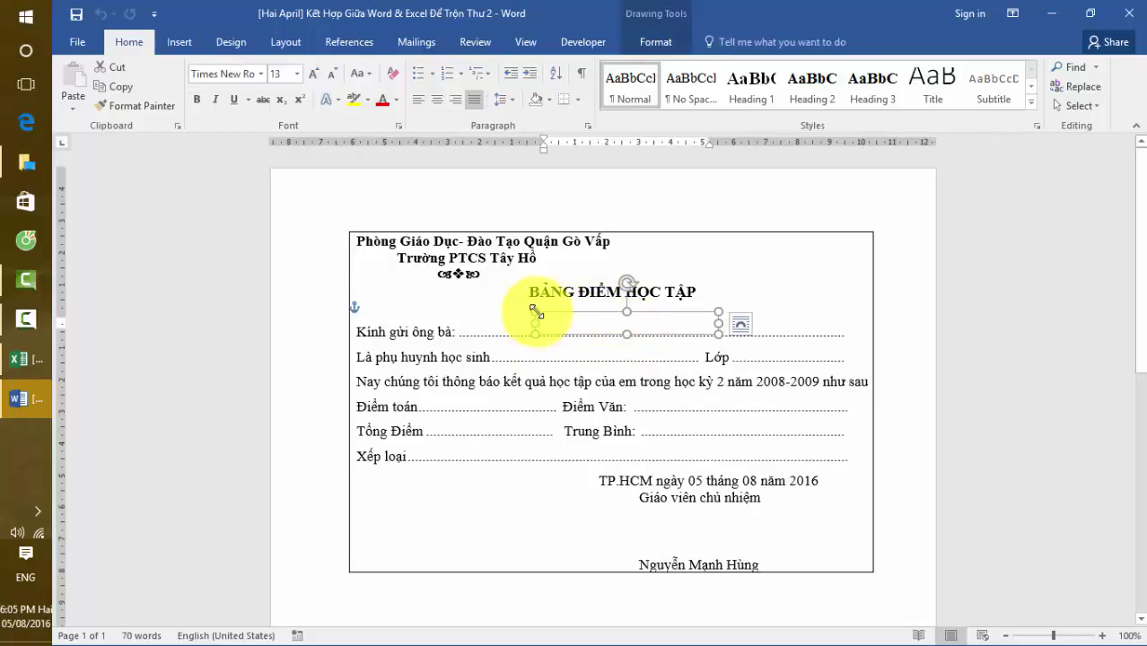
{"action": "left_click", "coordinate": [577, 343]}
{"action": "left_click", "coordinate": [599, 342]}
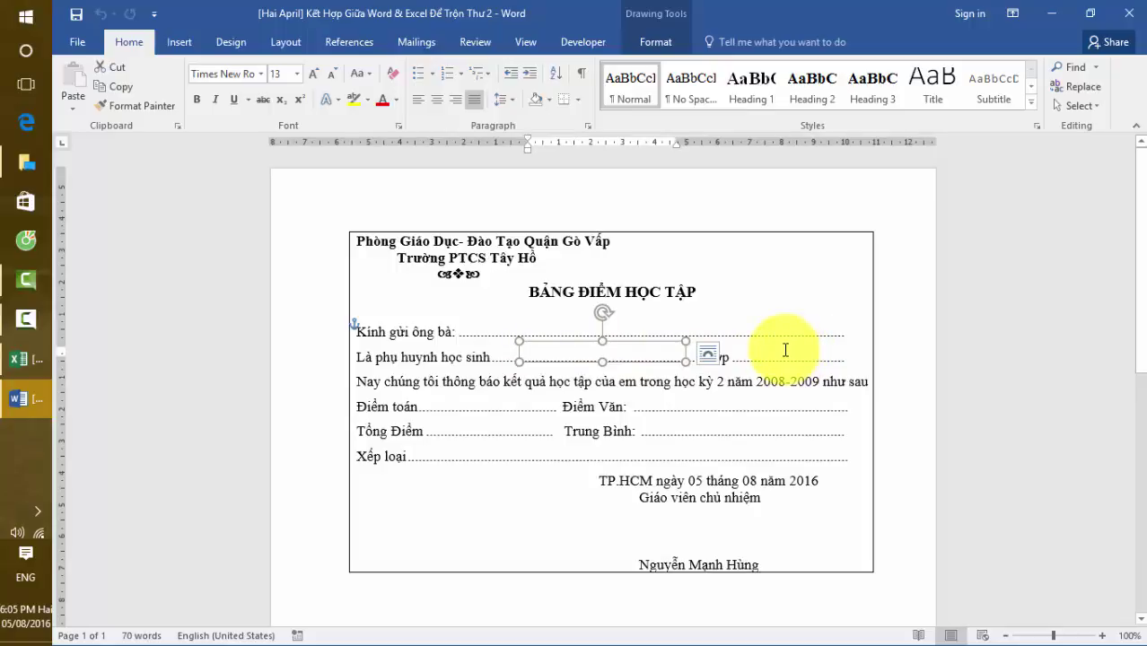
{"action": "left_click_drag", "start_coordinate": [786, 350], "coordinate": [783, 339]}
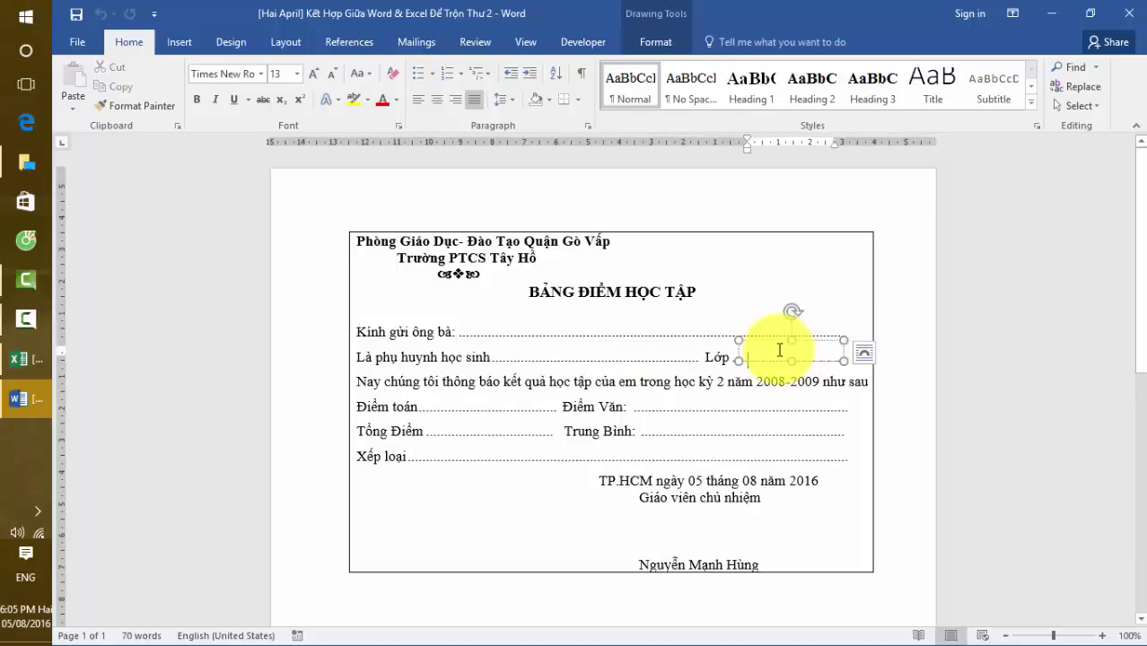
{"action": "left_click", "coordinate": [490, 401]}
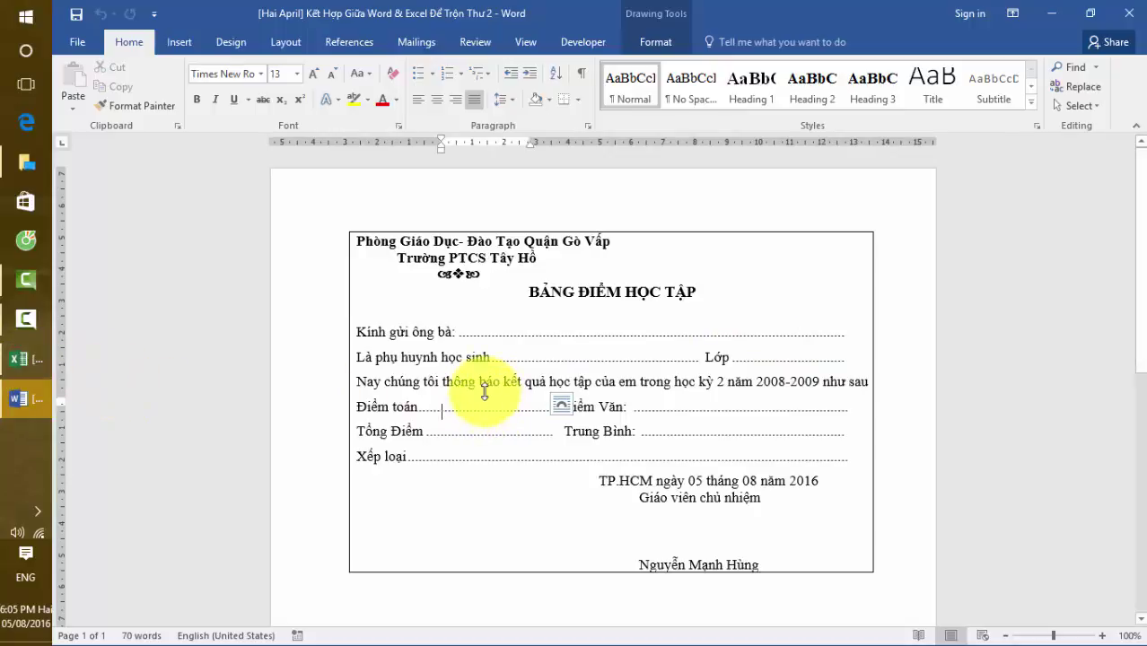
Step: Move the text boxes onto the Tổng Điểm and Trung Bình blanks
{"action": "left_click", "coordinate": [492, 401]}
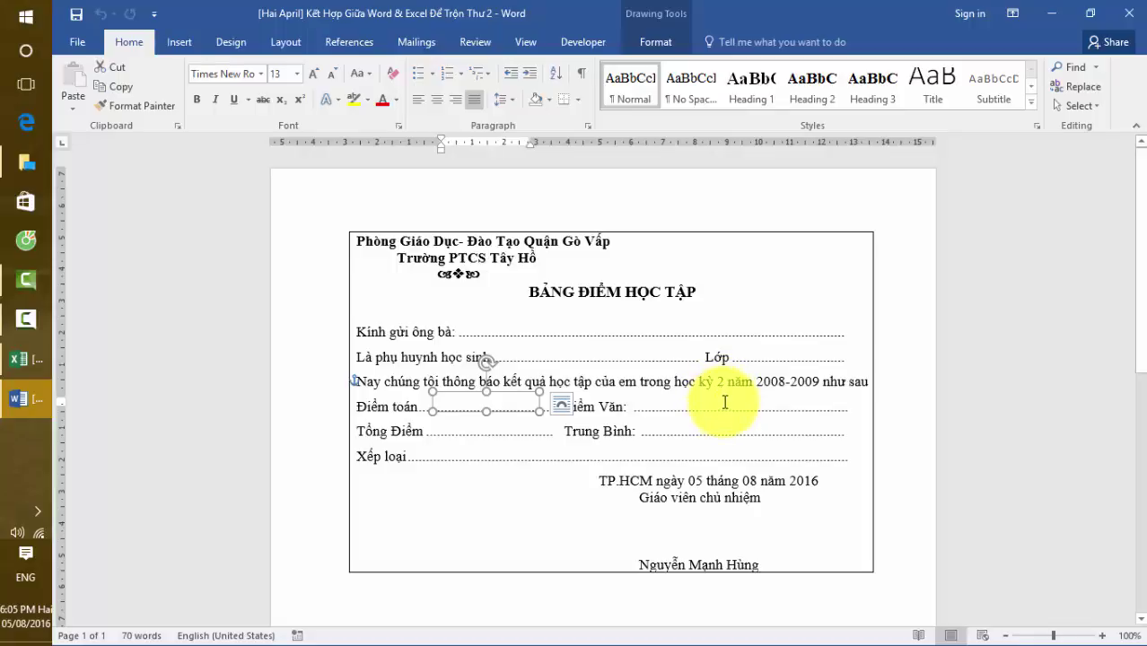
{"action": "left_click_drag", "start_coordinate": [507, 408], "coordinate": [507, 431]}
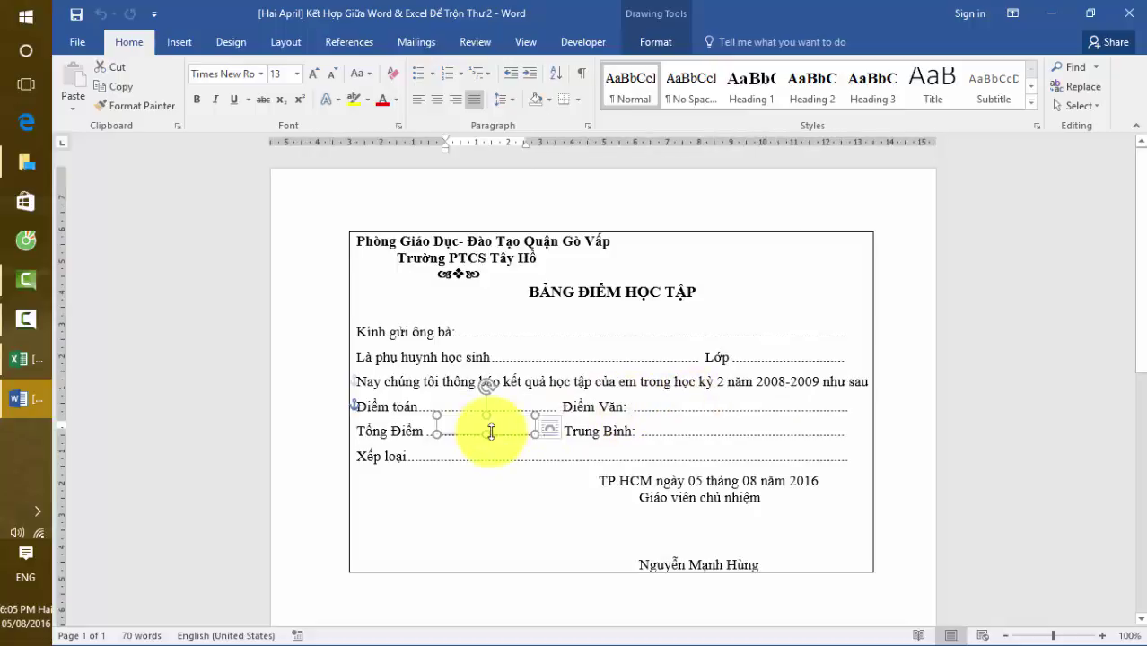
{"action": "left_click_drag", "start_coordinate": [732, 433], "coordinate": [735, 430]}
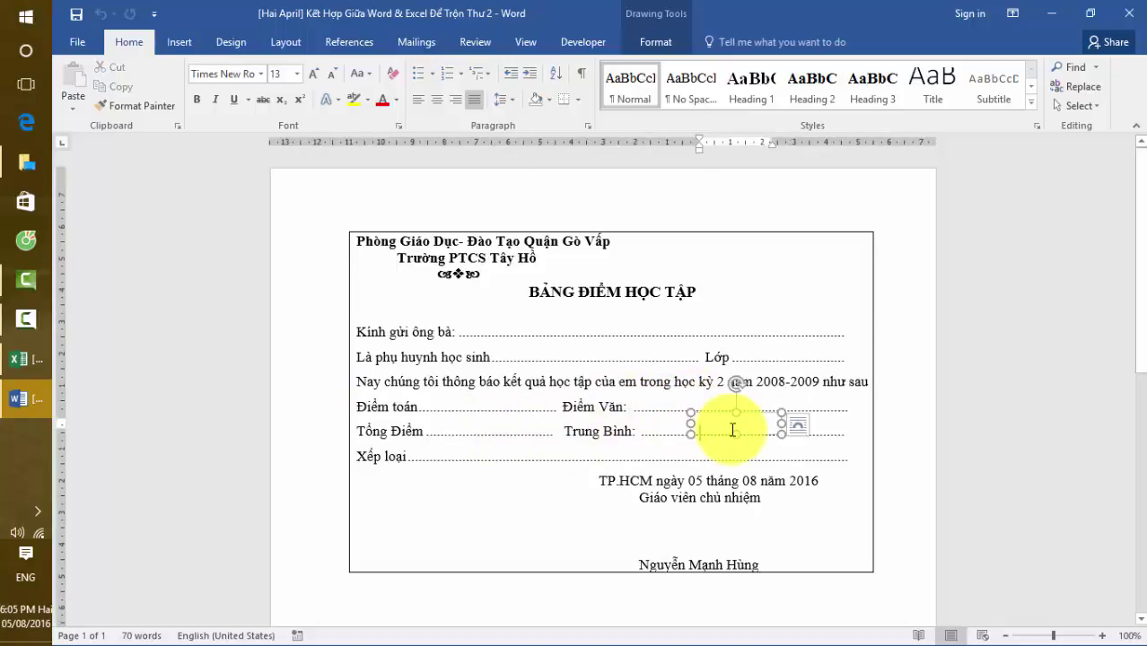
{"action": "left_click", "coordinate": [509, 455]}
{"action": "left_click", "coordinate": [604, 342]}
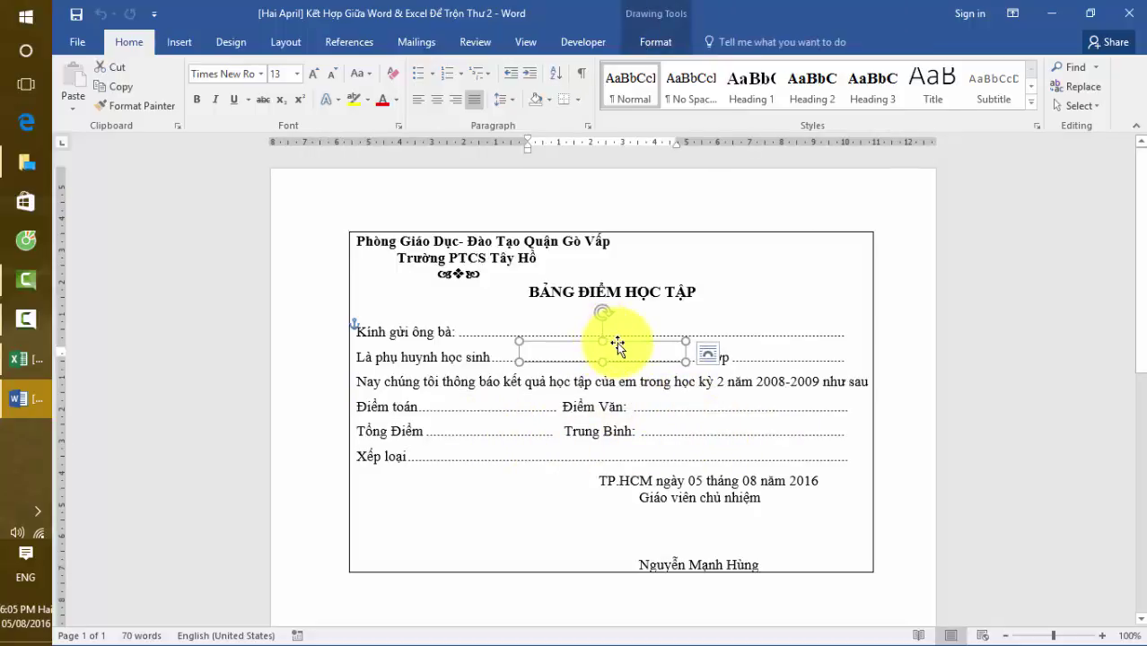
Step: Give the student-name text box No fill and No line in Format Shape
{"action": "right_click", "coordinate": [620, 346]}
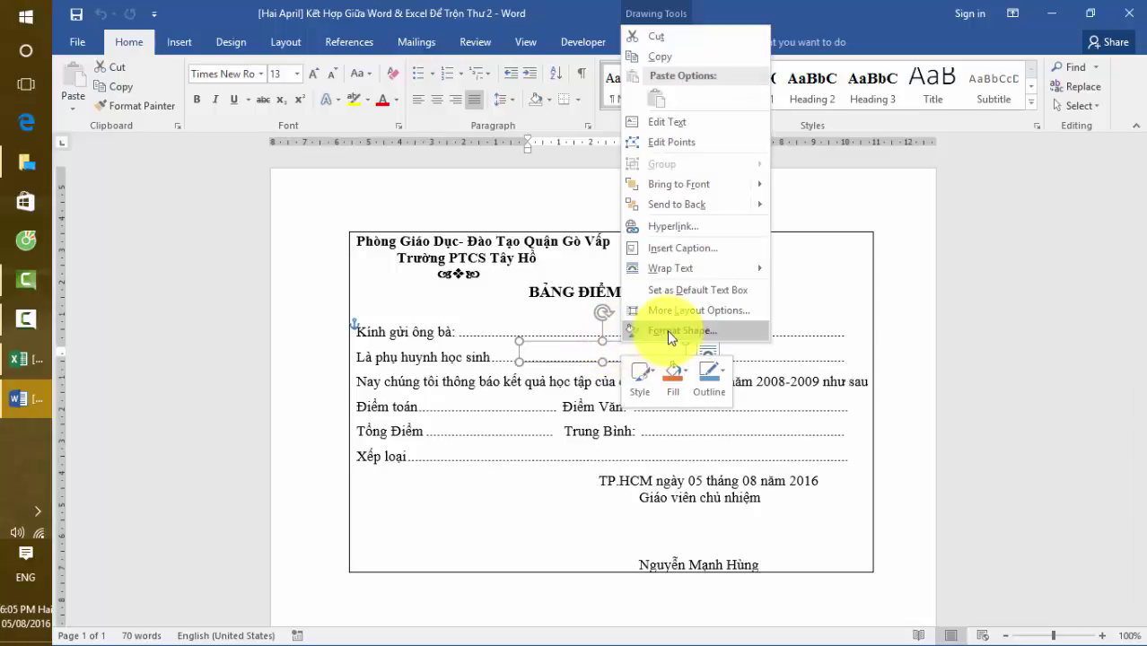
{"action": "left_click", "coordinate": [749, 333]}
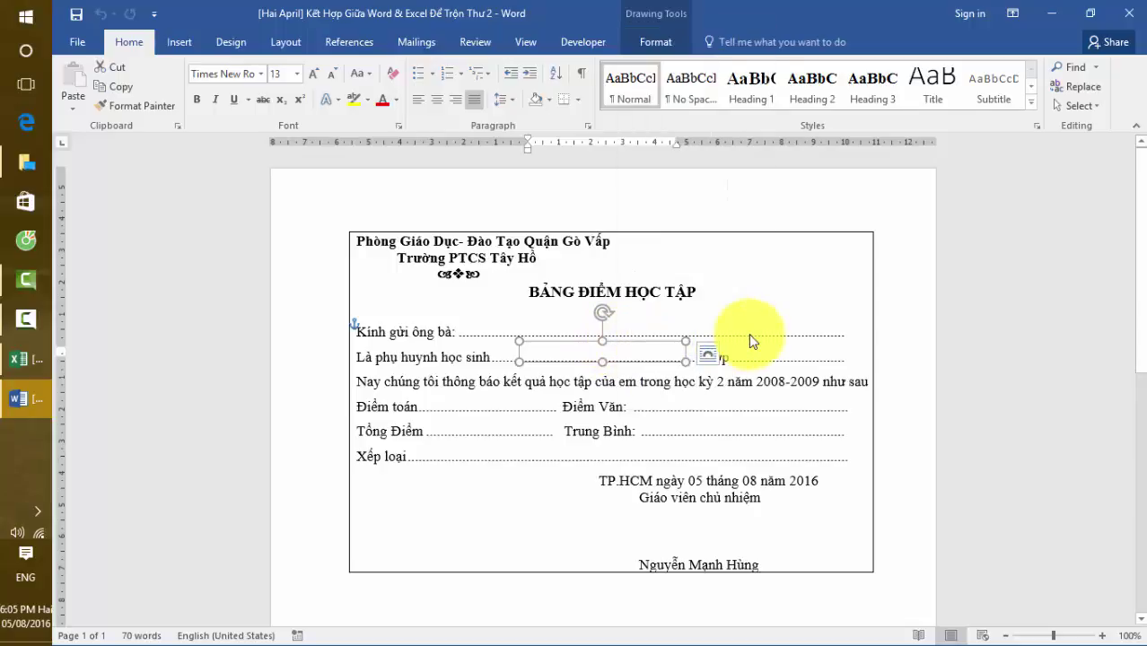
{"action": "left_click", "coordinate": [951, 246]}
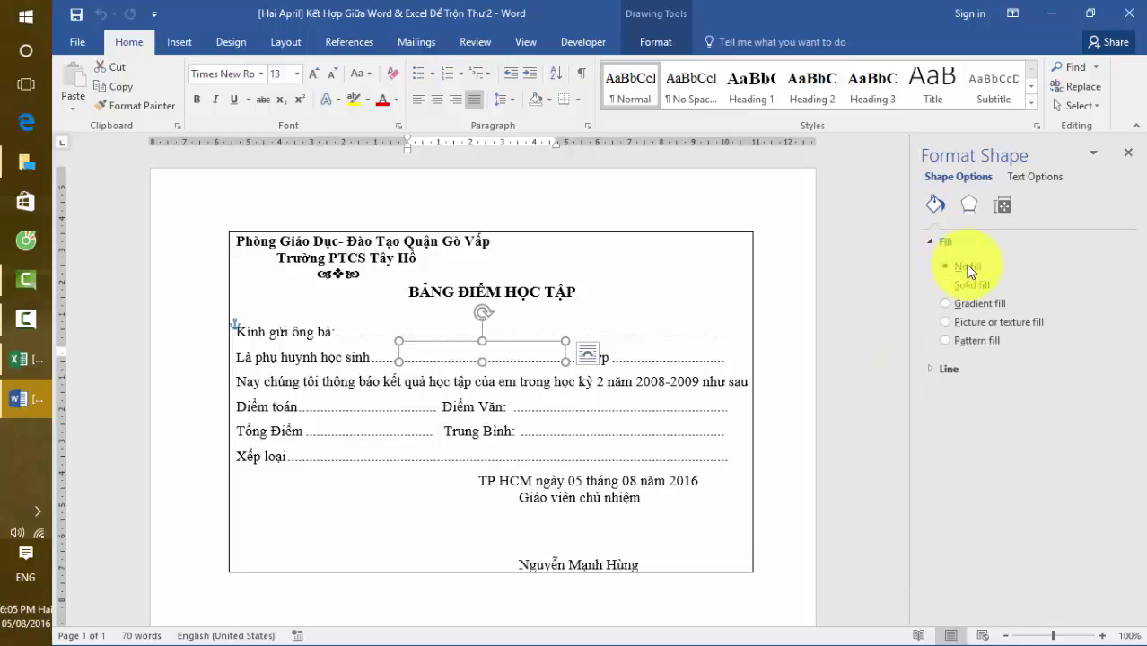
{"action": "left_click", "coordinate": [934, 369]}
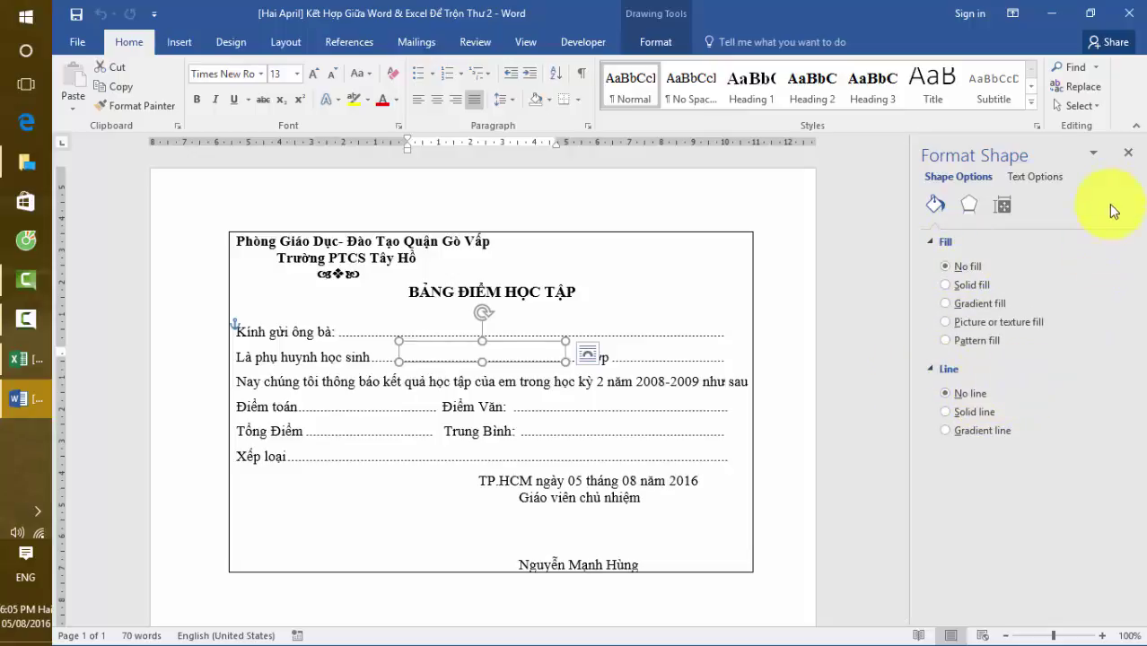
{"action": "left_click", "coordinate": [1128, 154]}
{"action": "left_click", "coordinate": [338, 359]}
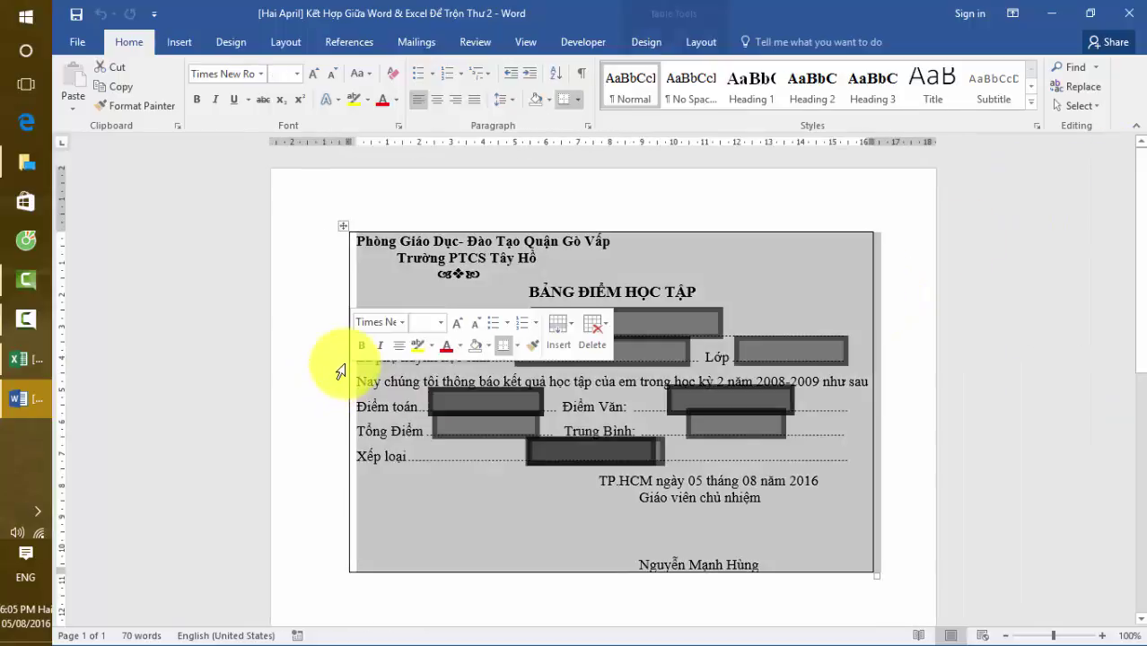
{"action": "left_click", "coordinate": [718, 552]}
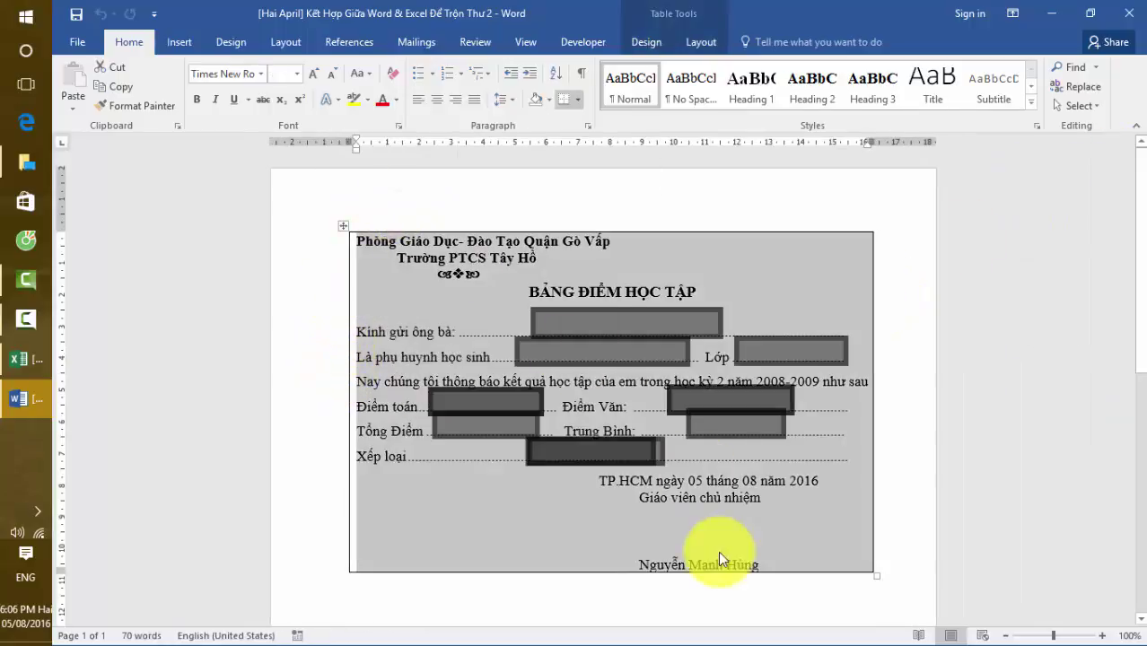
Step: In Excel, fill the grade table's header row red with white heading text
{"action": "left_click", "coordinate": [20, 359]}
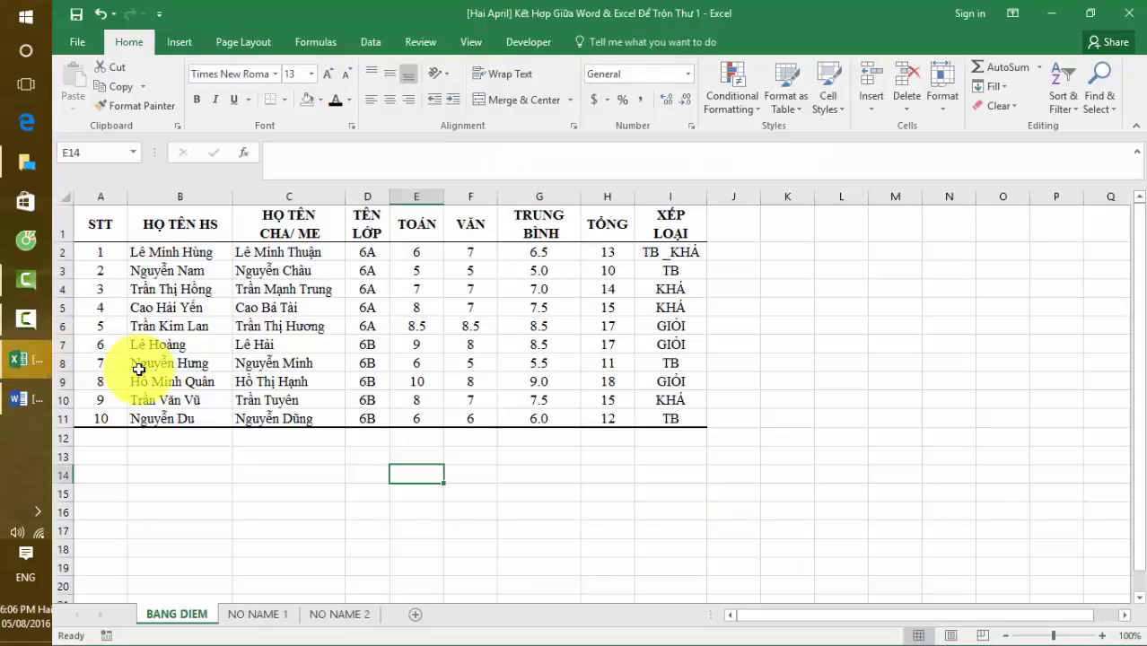
{"action": "left_click_drag", "start_coordinate": [103, 225], "coordinate": [691, 231]}
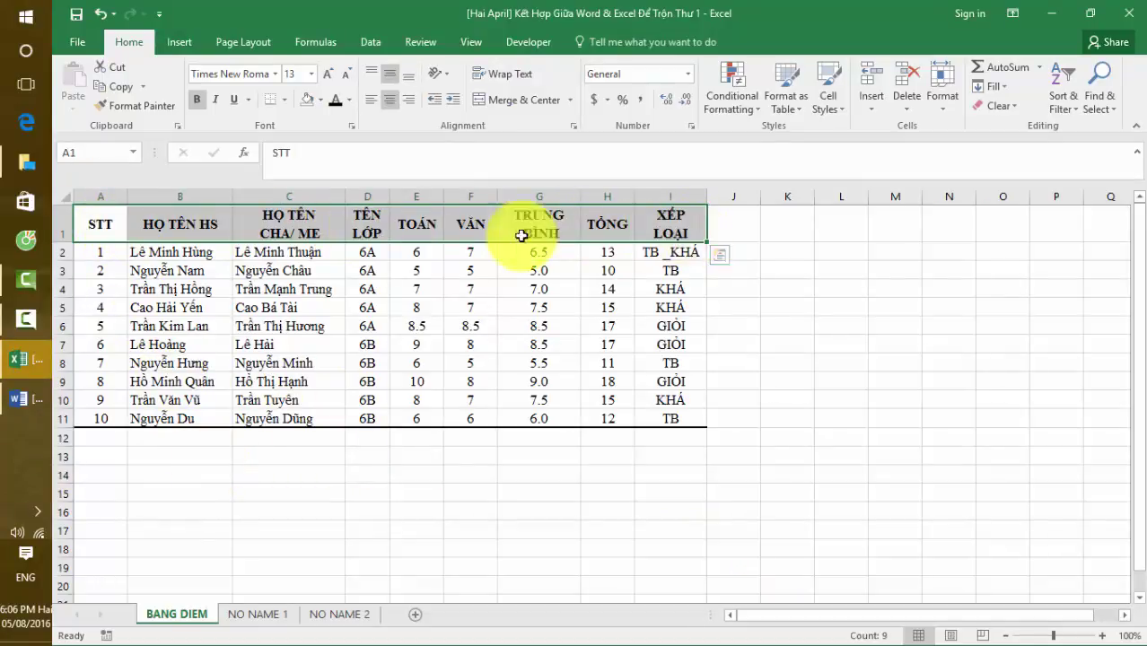
{"action": "left_click_drag", "start_coordinate": [93, 231], "coordinate": [582, 224]}
{"action": "left_click", "coordinate": [66, 225]}
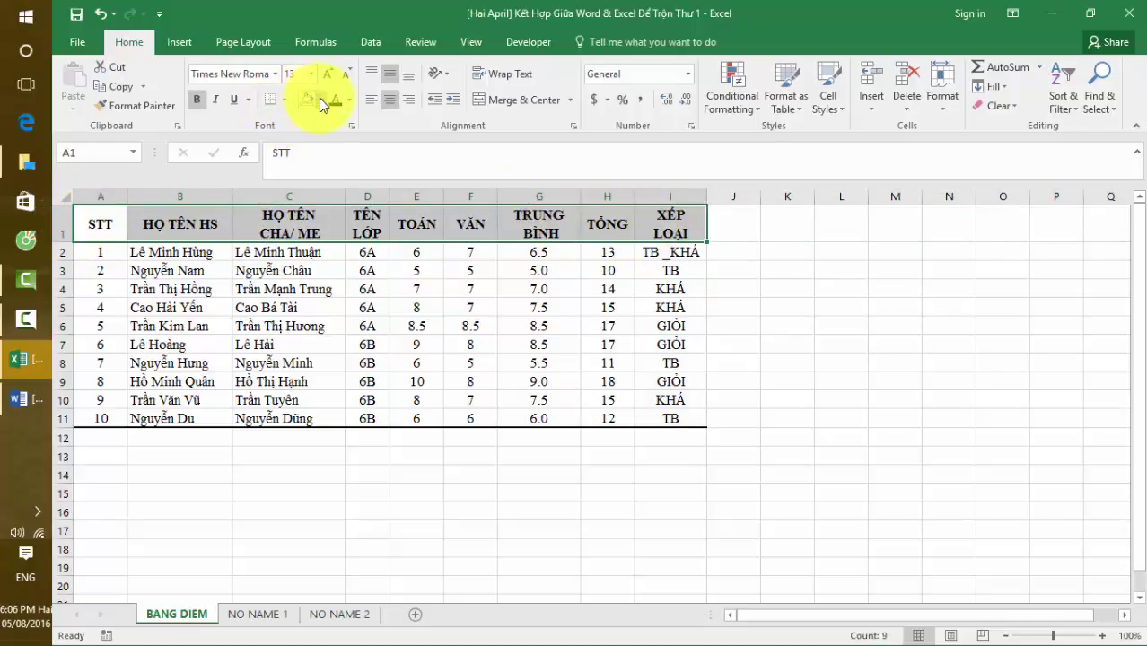
{"action": "left_click", "coordinate": [320, 100]}
{"action": "left_click", "coordinate": [325, 264]}
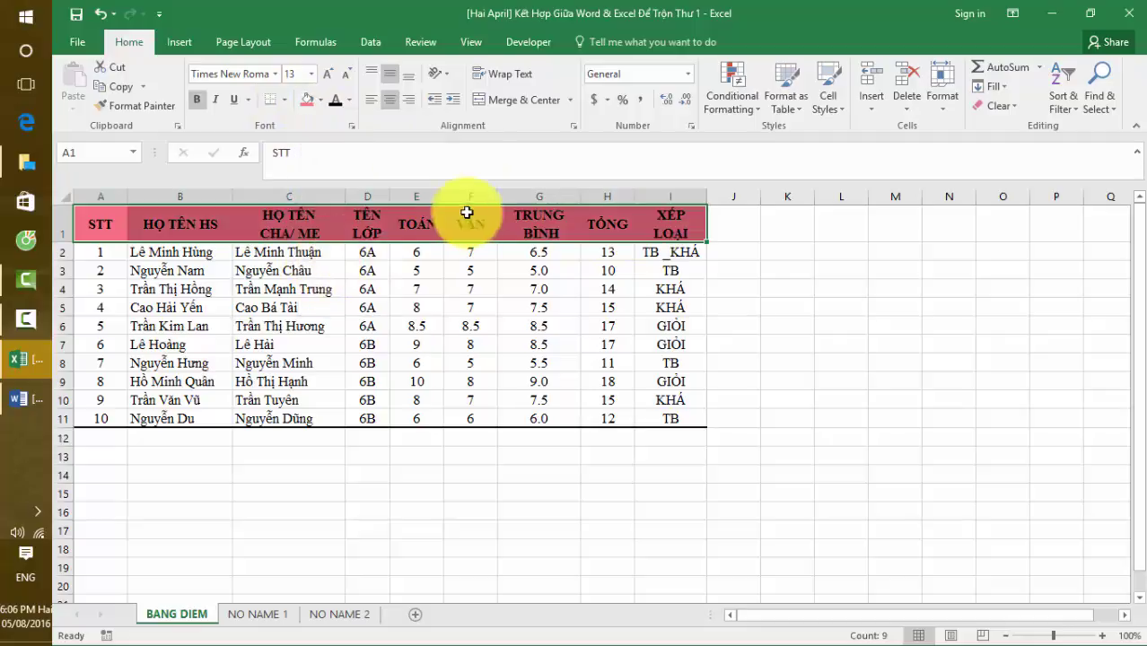
{"action": "left_click", "coordinate": [352, 99]}
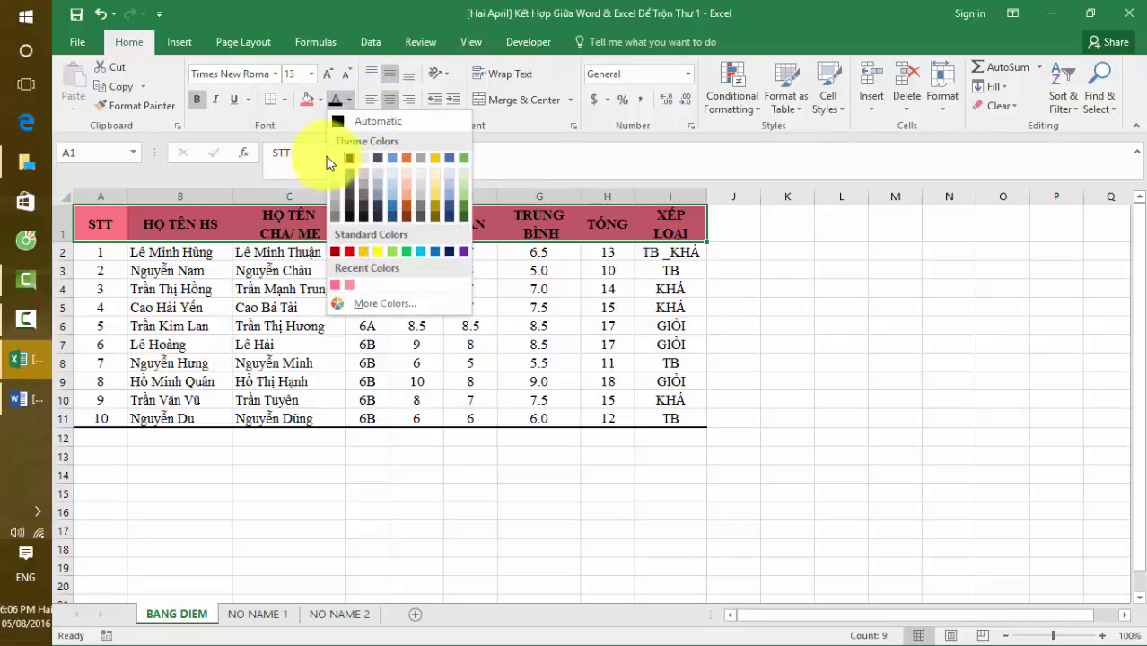
{"action": "left_click", "coordinate": [334, 156]}
{"action": "left_click", "coordinate": [875, 340]}
{"action": "left_click_drag", "start_coordinate": [106, 224], "coordinate": [660, 417]}
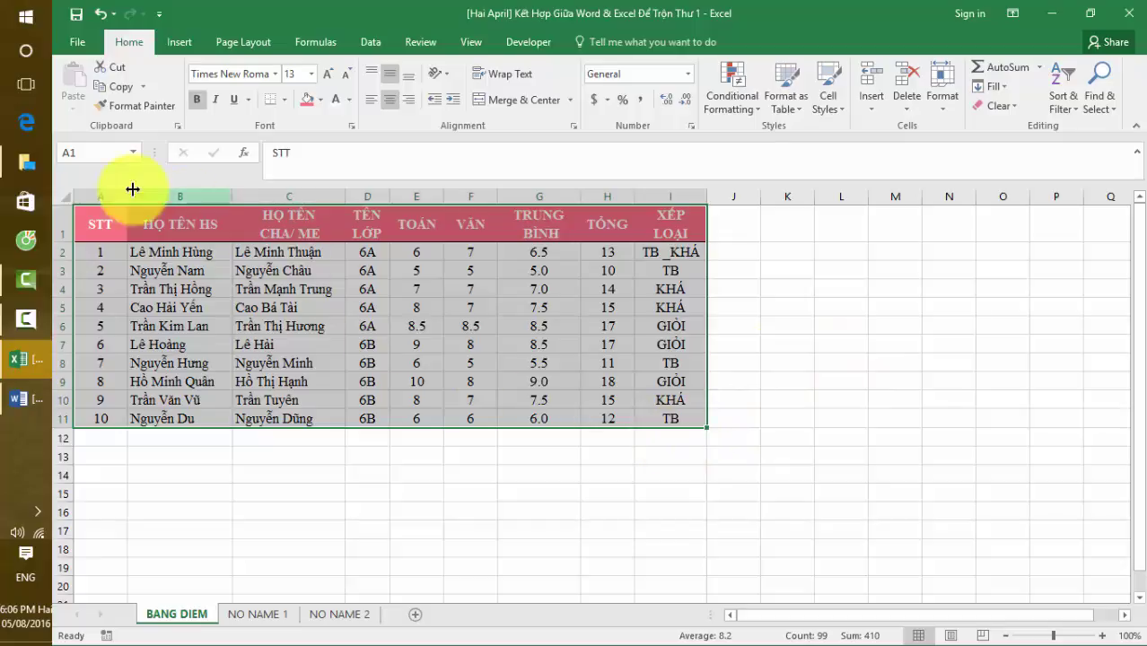
{"action": "left_click_drag", "start_coordinate": [101, 225], "coordinate": [678, 223]}
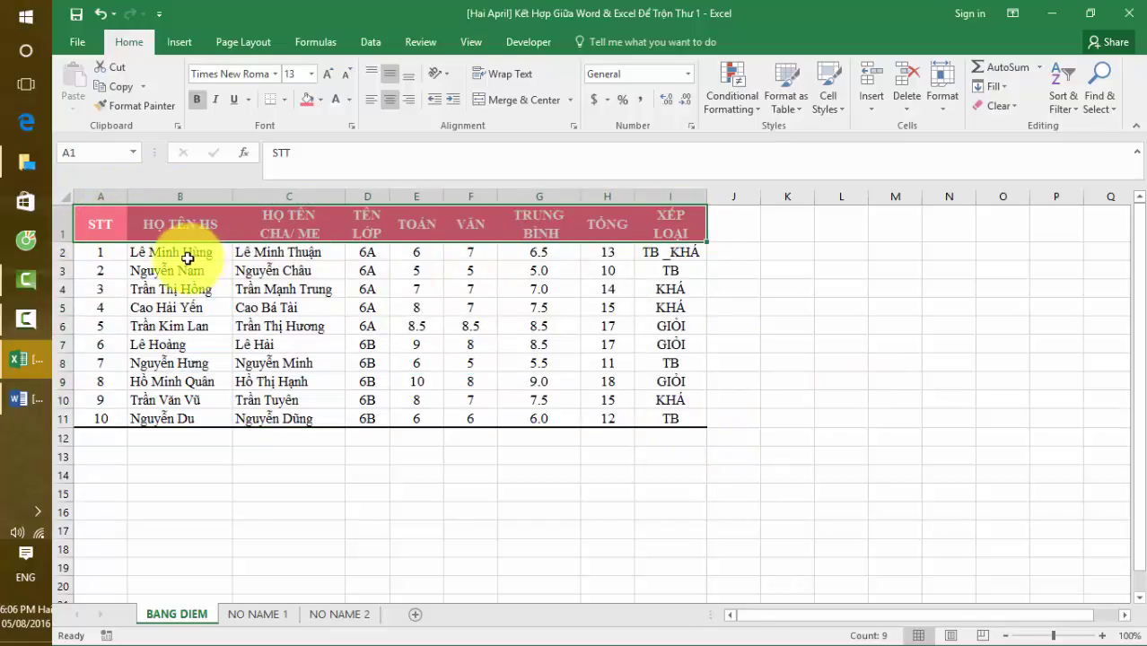
{"action": "left_click_drag", "start_coordinate": [104, 233], "coordinate": [674, 422]}
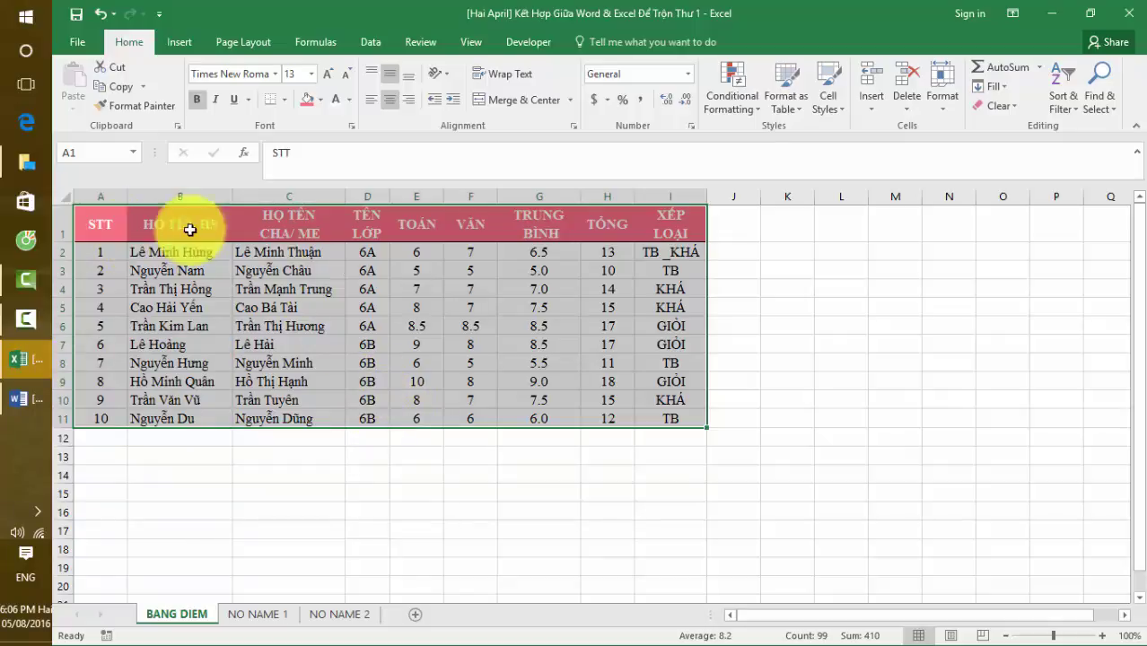
{"action": "left_click", "coordinate": [494, 494]}
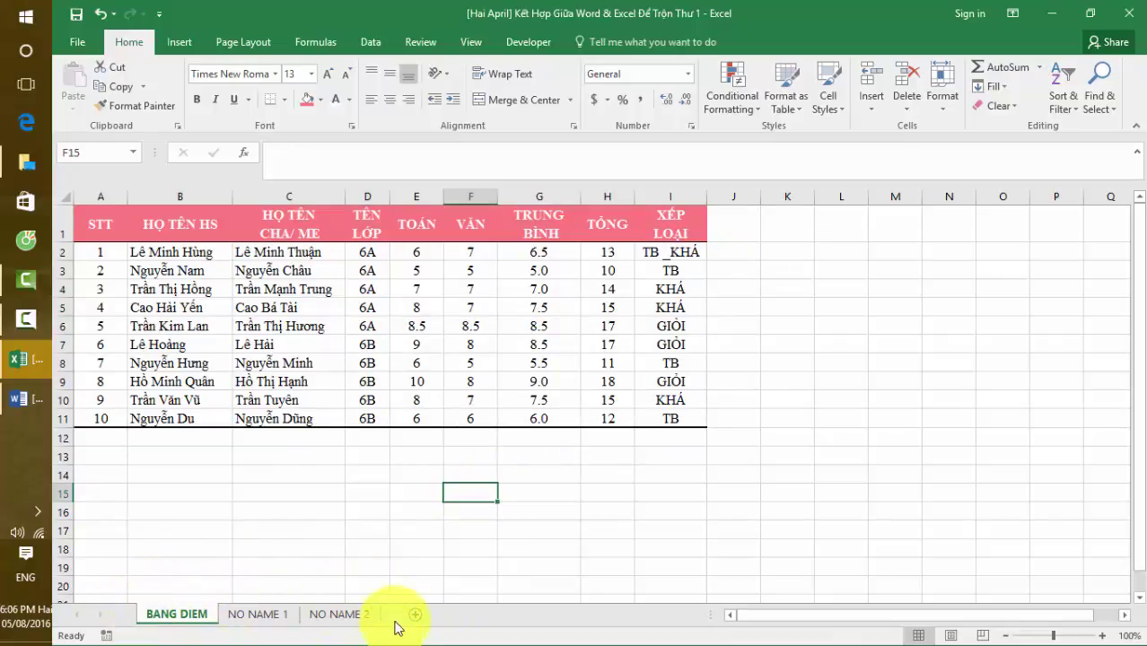
Step: Check the NO NAME 1 and NO NAME 2 sheets, then return to BANG DIEM
{"action": "left_click", "coordinate": [254, 616]}
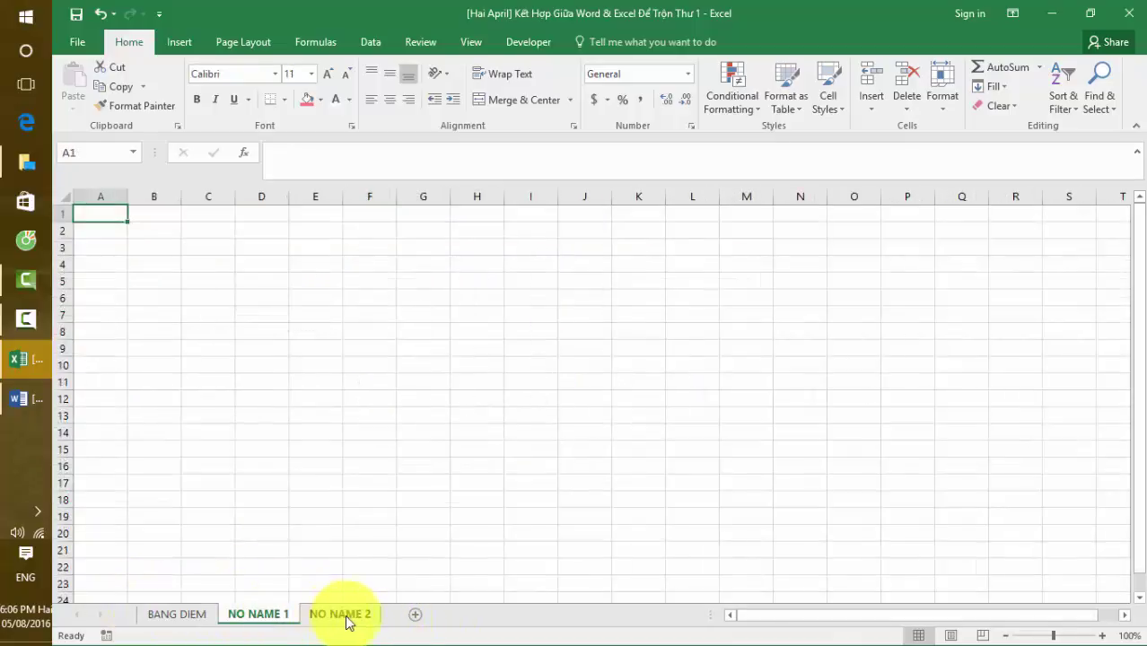
{"action": "left_click", "coordinate": [348, 616]}
{"action": "left_click", "coordinate": [184, 616]}
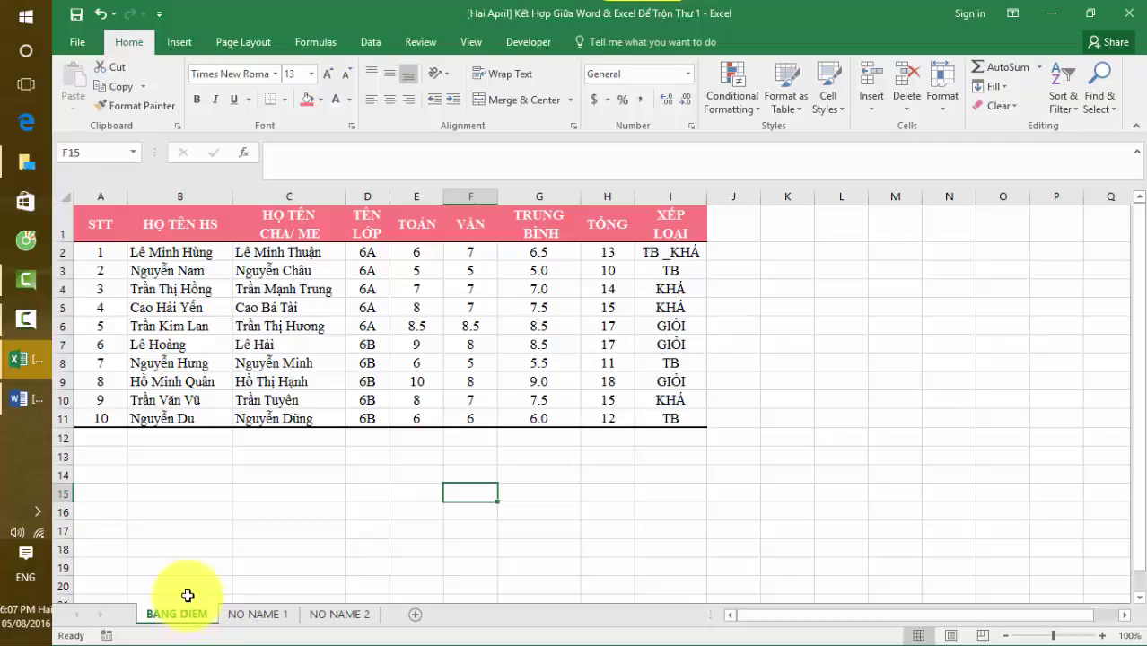
{"action": "left_click", "coordinate": [31, 403]}
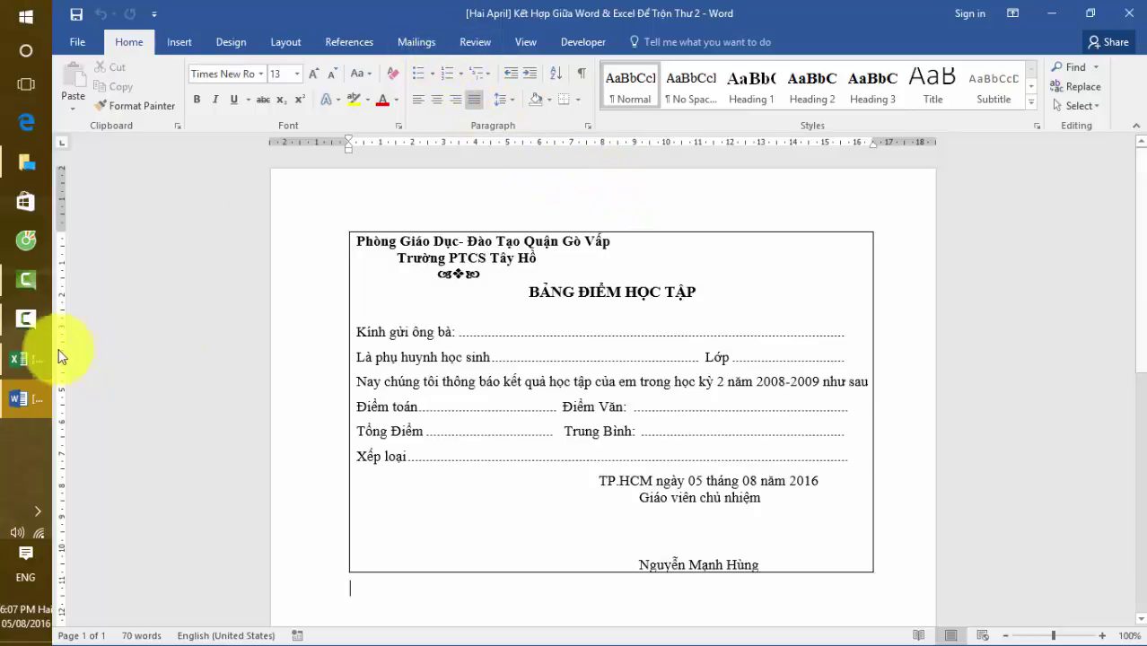
Step: Close the Excel grade workbook, saving its changes
{"action": "left_click", "coordinate": [27, 359]}
{"action": "left_click", "coordinate": [1129, 12]}
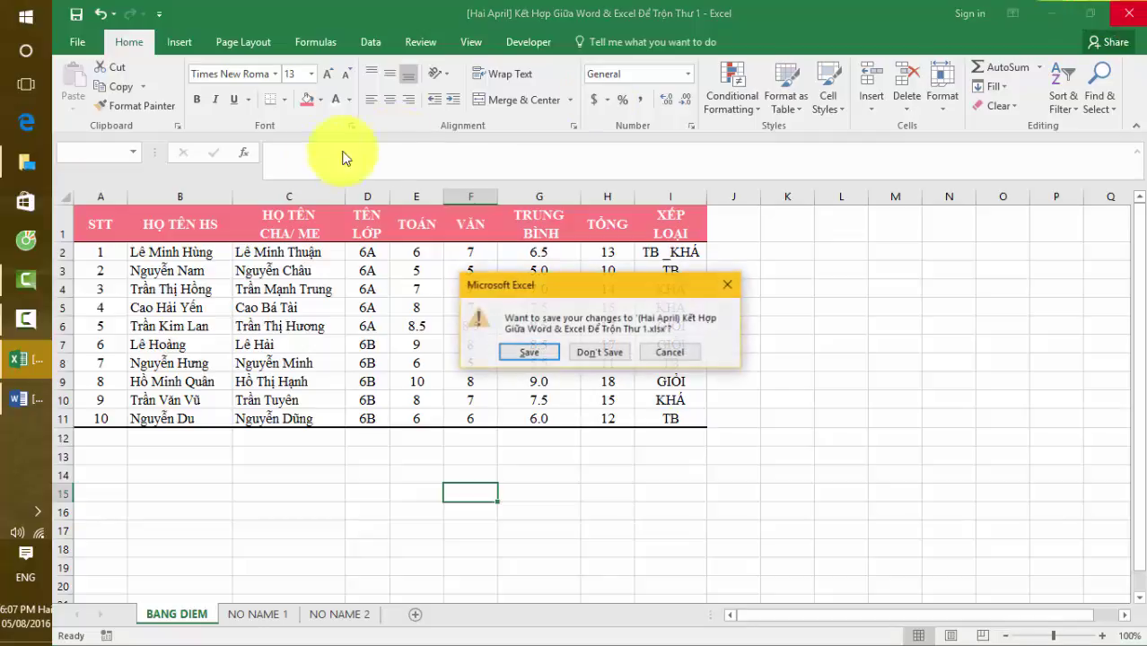
{"action": "left_click", "coordinate": [525, 352]}
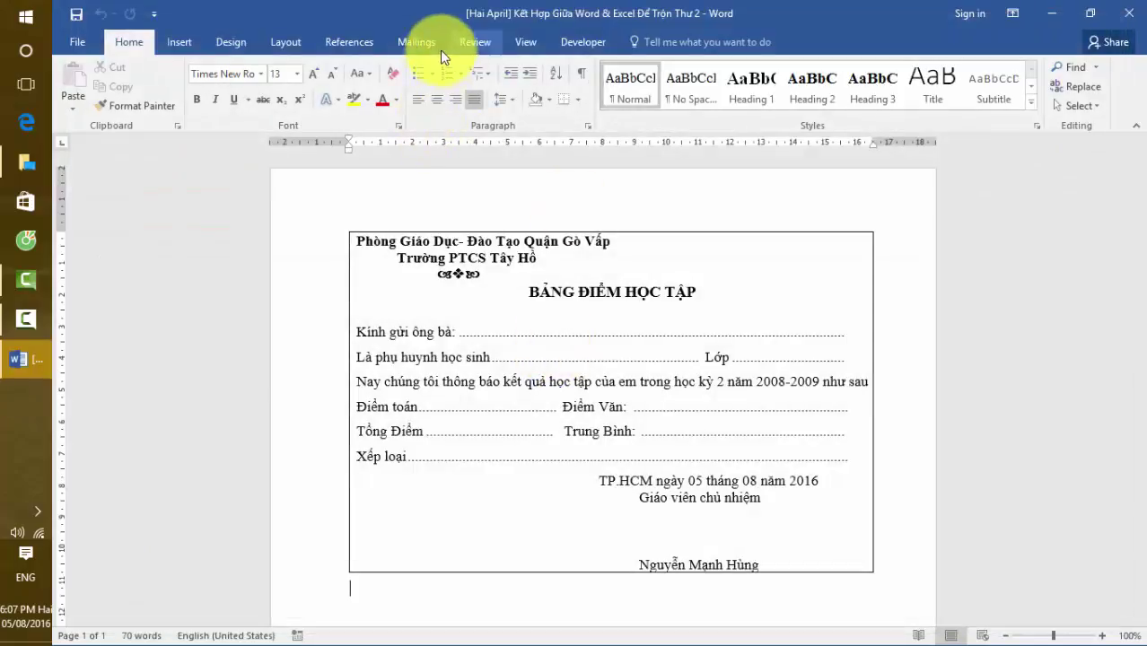
{"action": "left_click", "coordinate": [422, 45]}
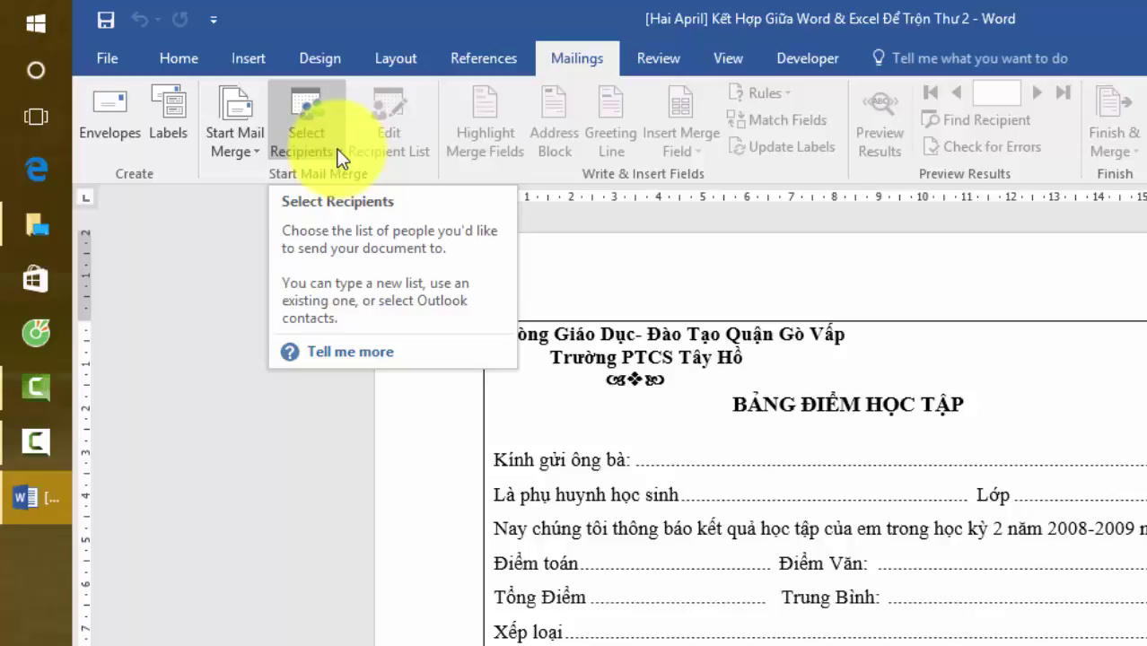
Step: Use an existing list as recipients: the Trộn Thư 1 workbook on the Desktop
{"action": "left_click", "coordinate": [339, 159]}
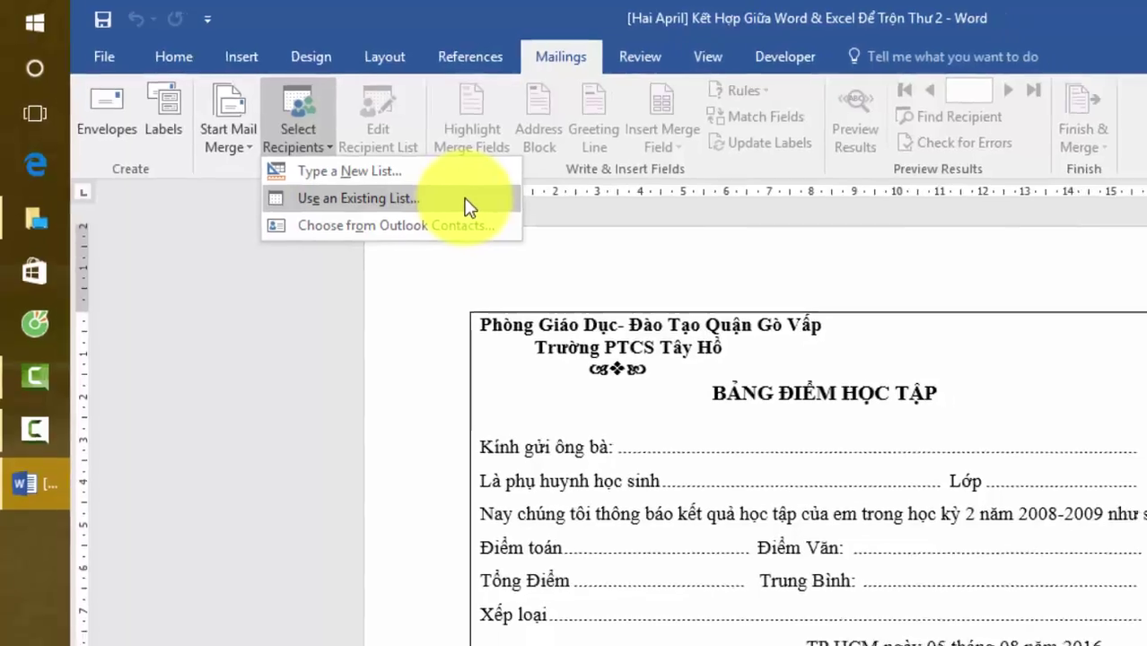
{"action": "left_click", "coordinate": [475, 206]}
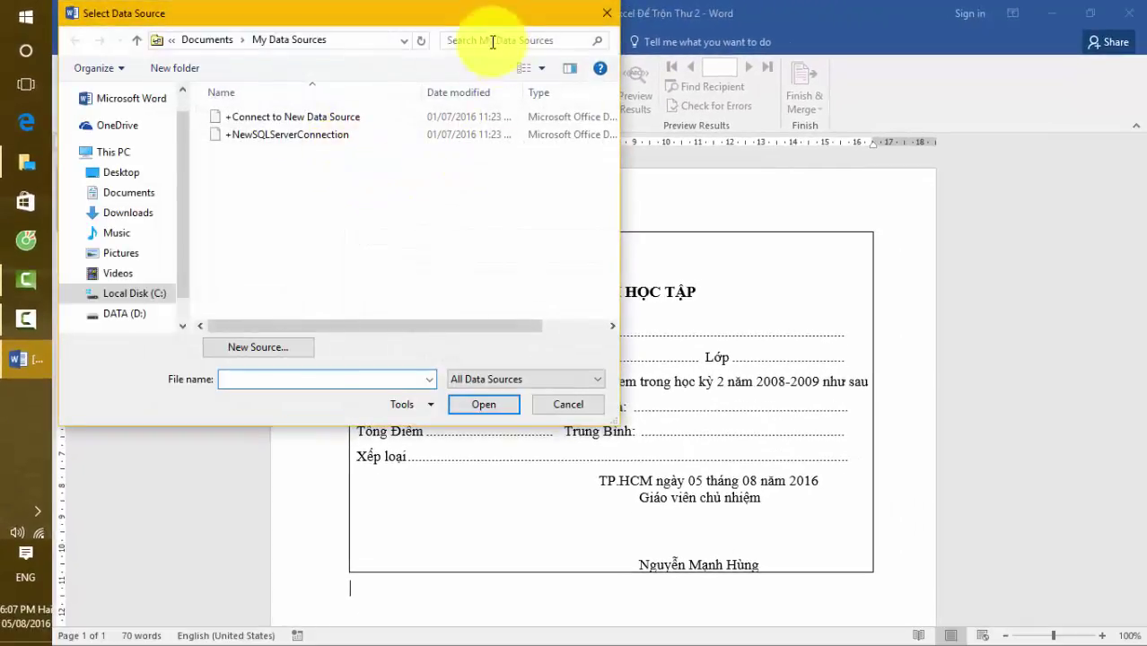
{"action": "left_click_drag", "start_coordinate": [485, 16], "coordinate": [772, 106]}
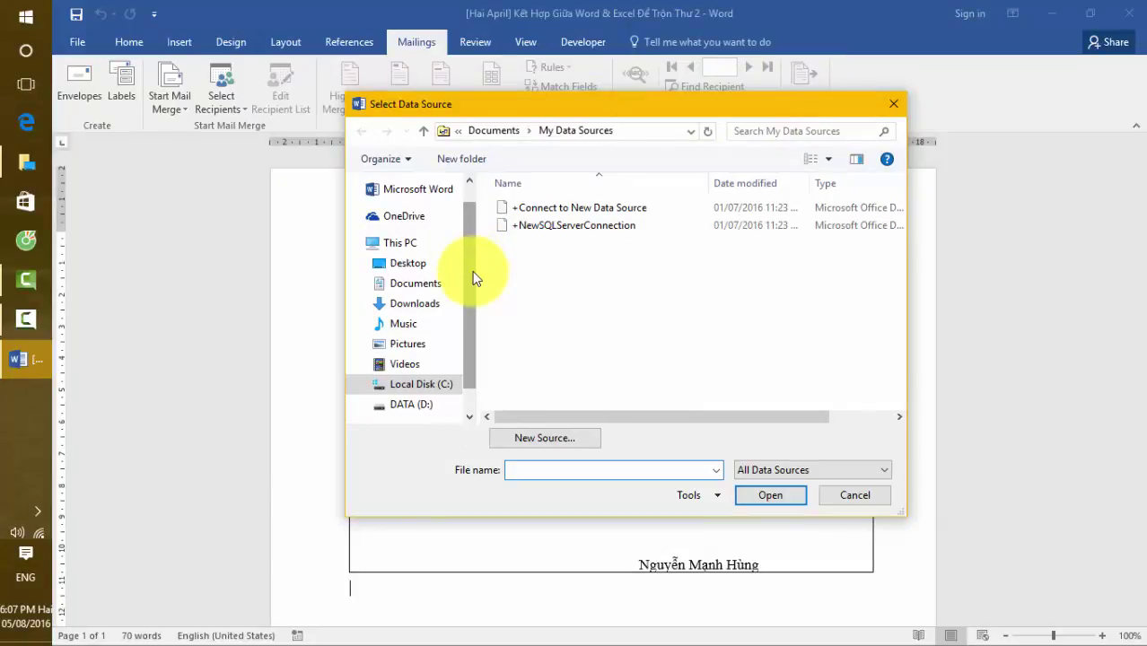
{"action": "left_click", "coordinate": [415, 264]}
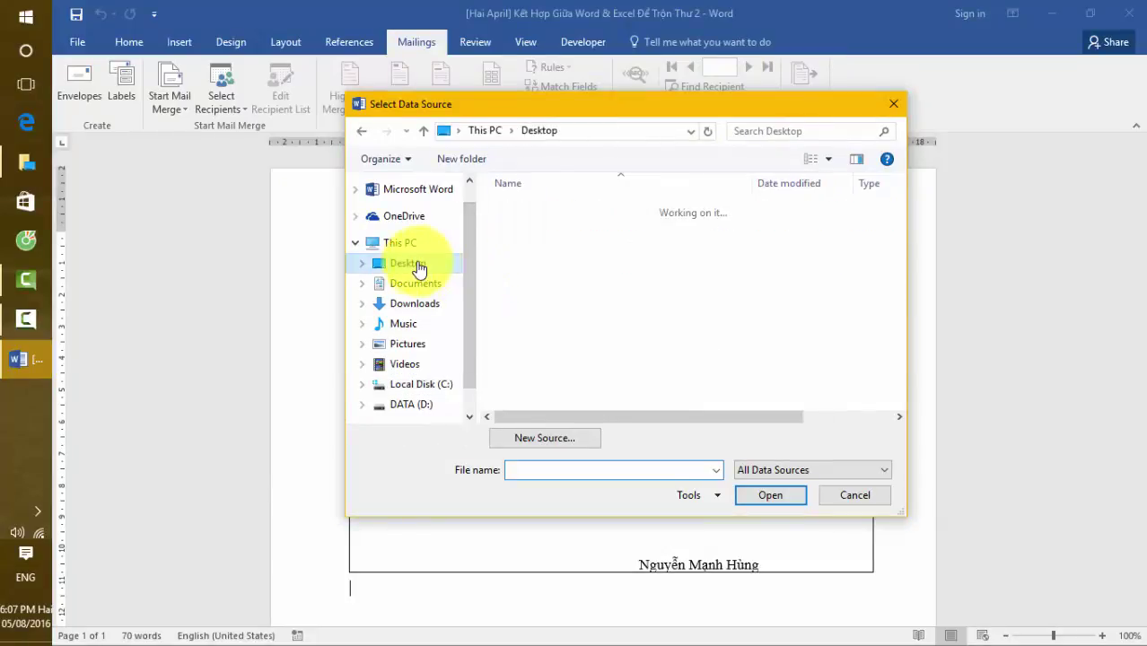
{"action": "left_click", "coordinate": [575, 314]}
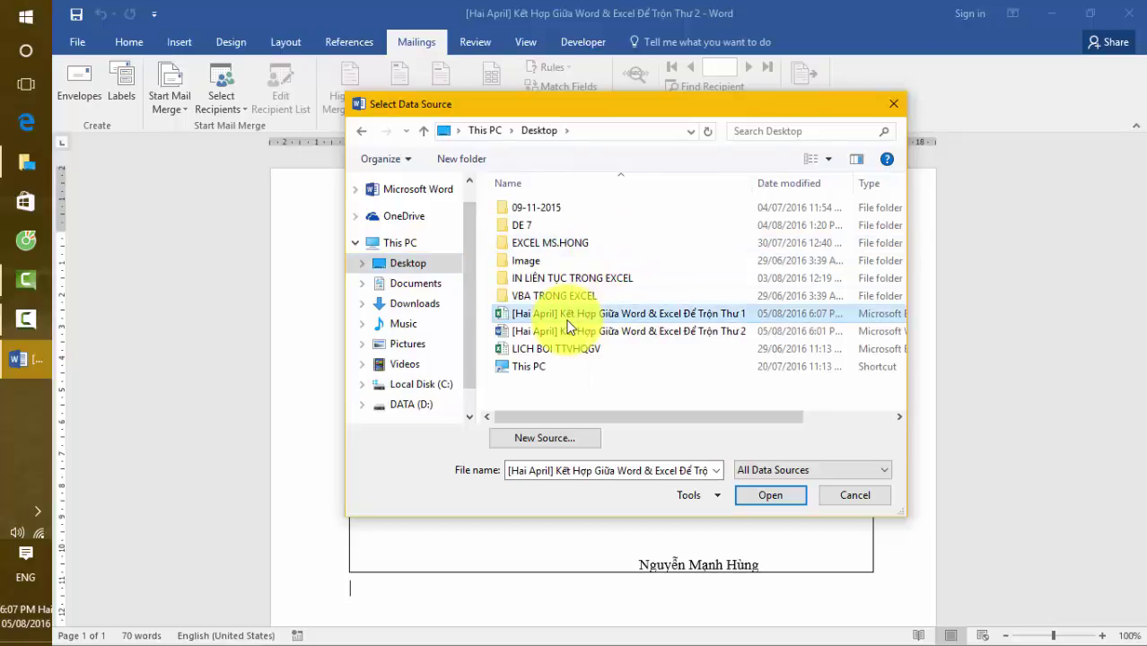
{"action": "left_click", "coordinate": [777, 498]}
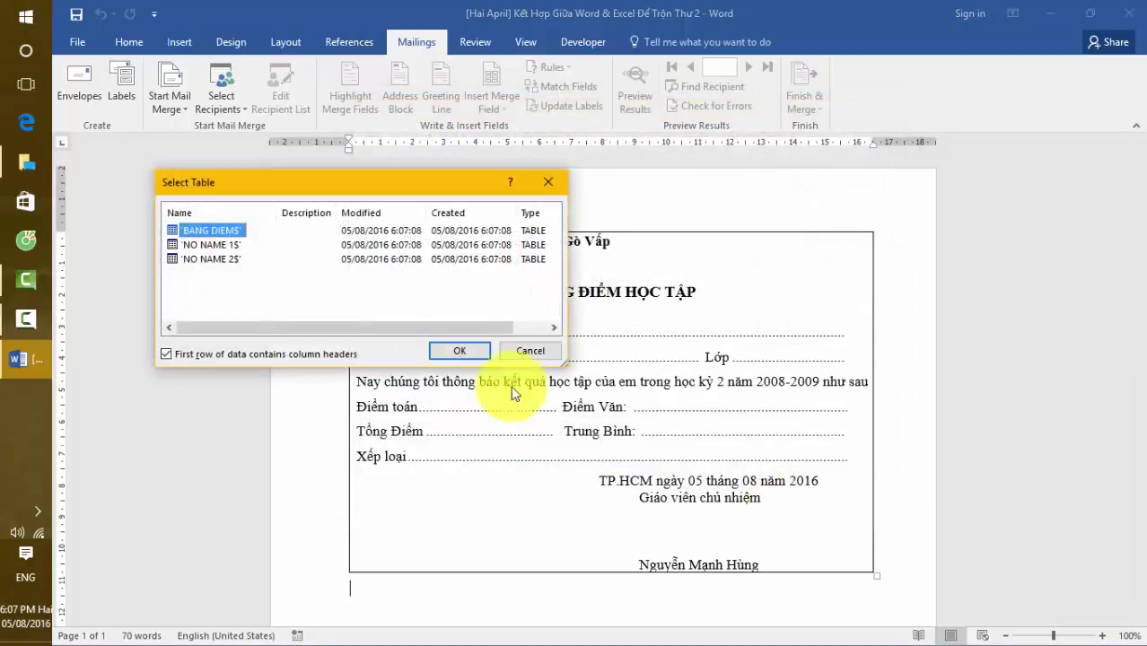
Step: Accept the BANG DIEM$ sheet, with first-row column headers, as the recipient list
{"action": "left_click_drag", "start_coordinate": [359, 182], "coordinate": [503, 182]}
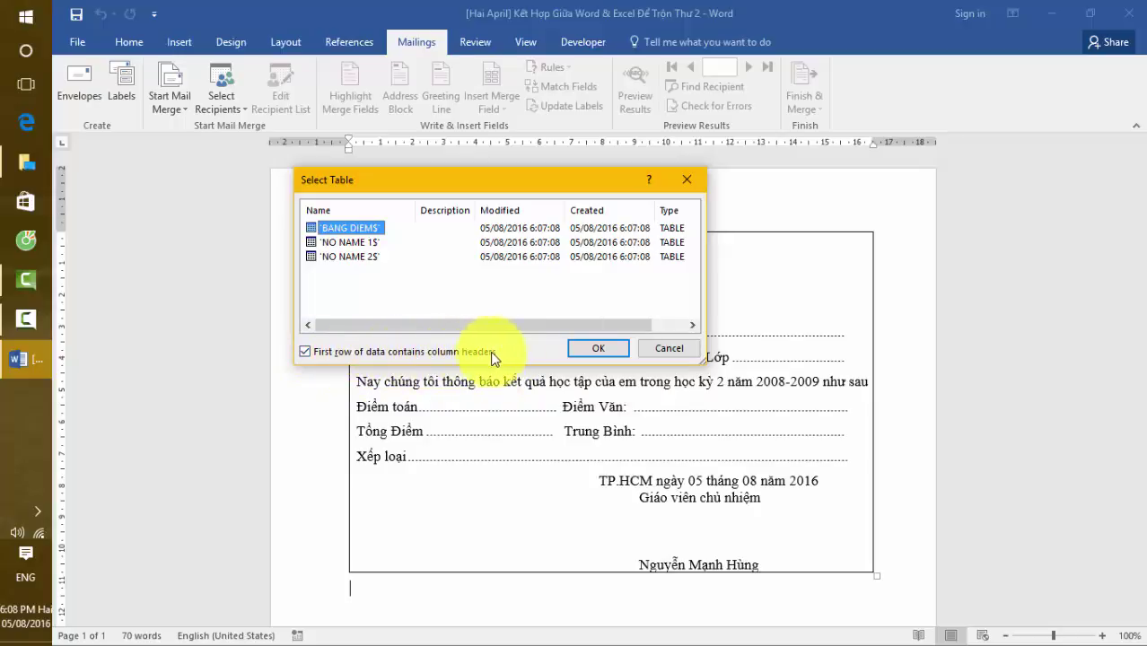
{"action": "left_click", "coordinate": [598, 349]}
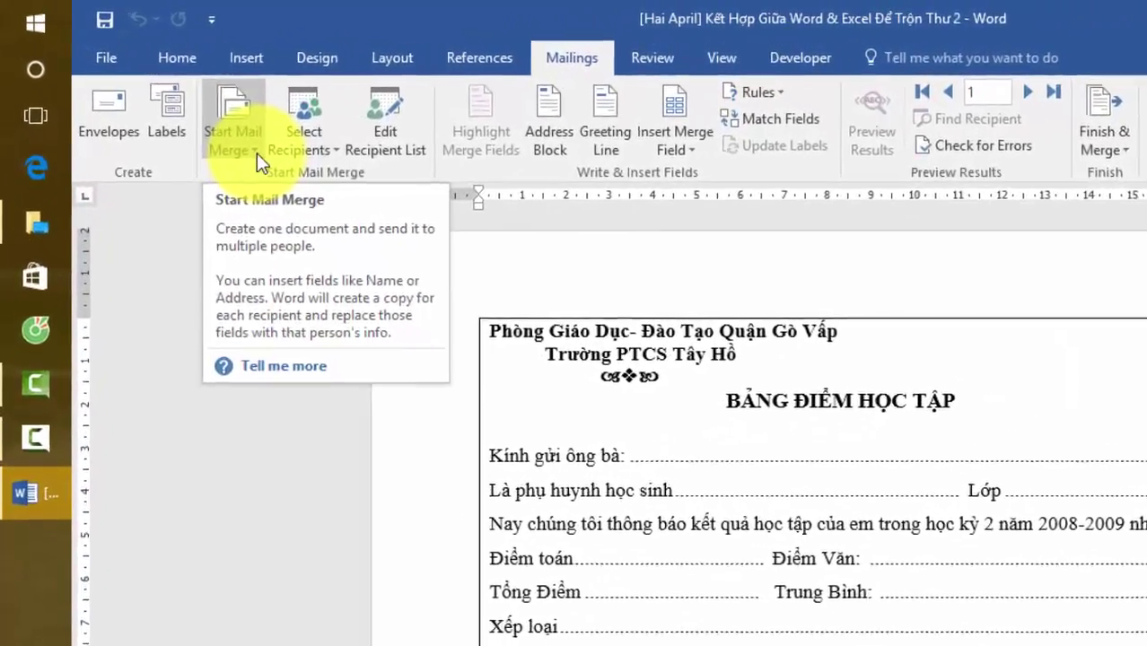
Step: Launch the Step-by-Step Mail Merge Wizard from Start Mail Merge
{"action": "left_click", "coordinate": [187, 111]}
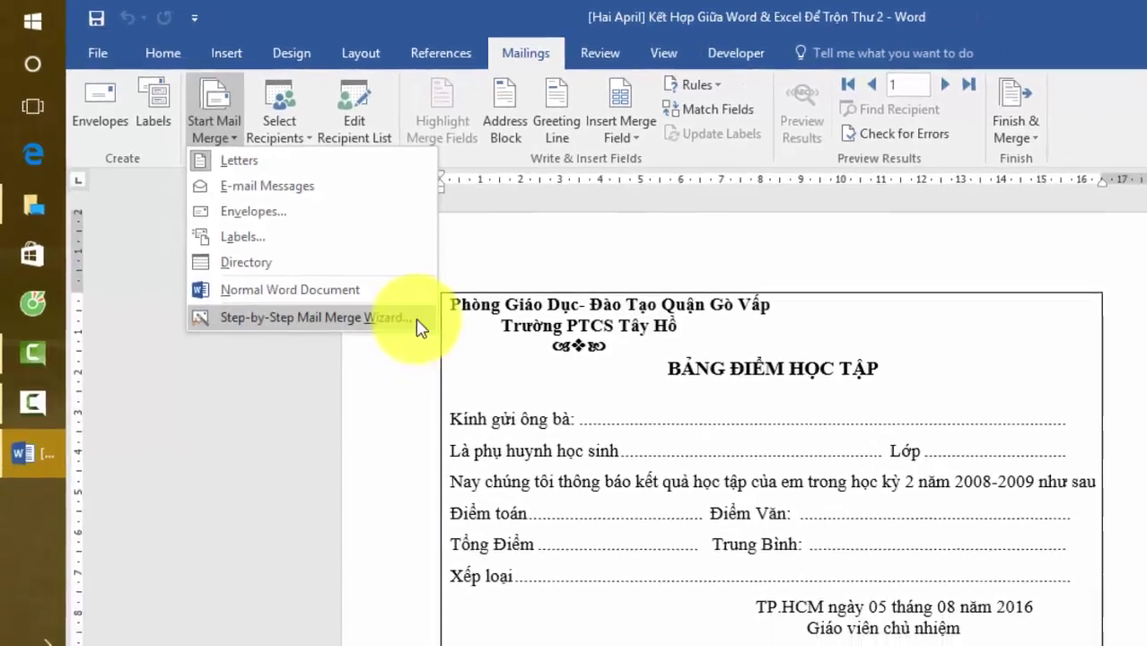
{"action": "left_click", "coordinate": [466, 356]}
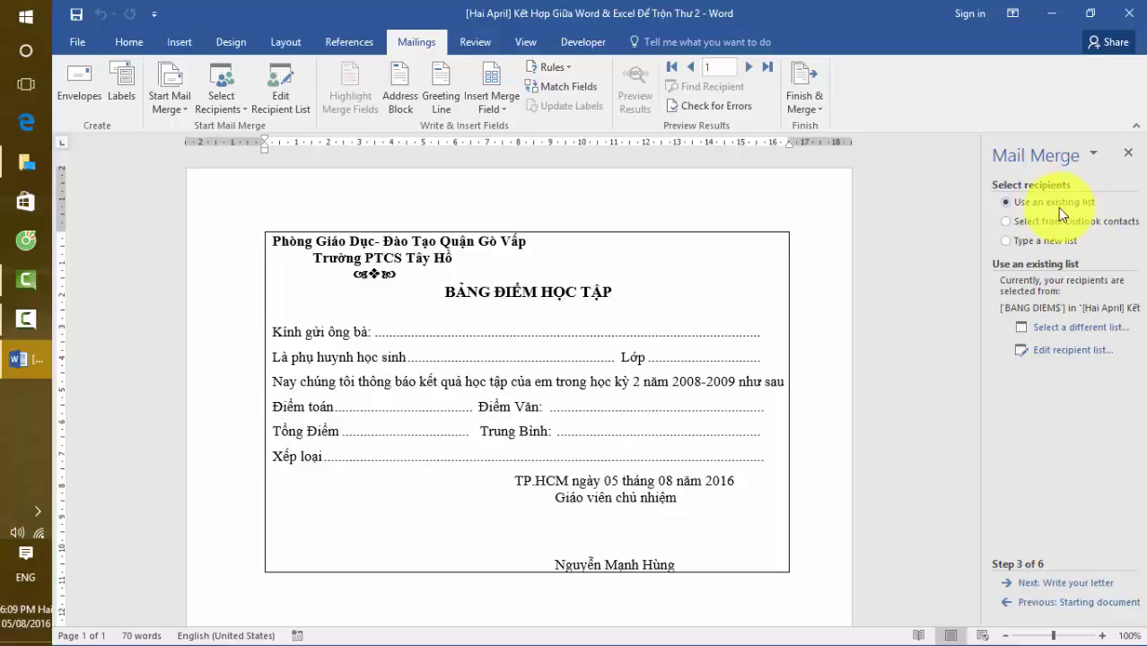
Step: Advance the wizard to Write your letter and select the text box after Kính gửi ông bà
{"action": "left_click", "coordinate": [1107, 586]}
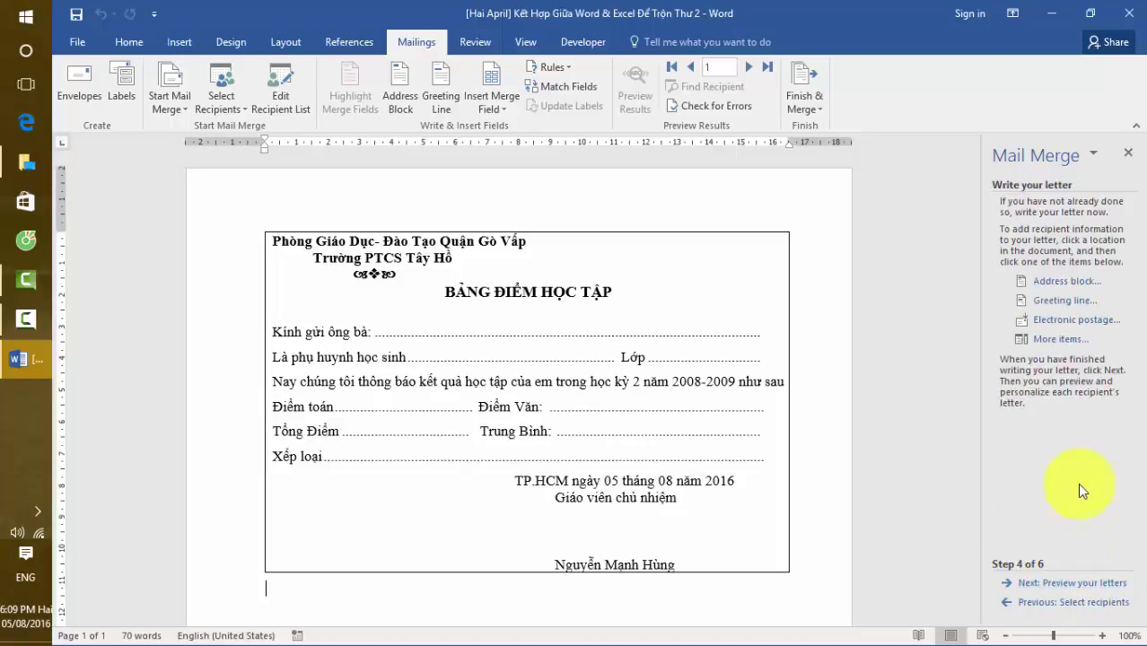
{"action": "left_click", "coordinate": [1069, 341]}
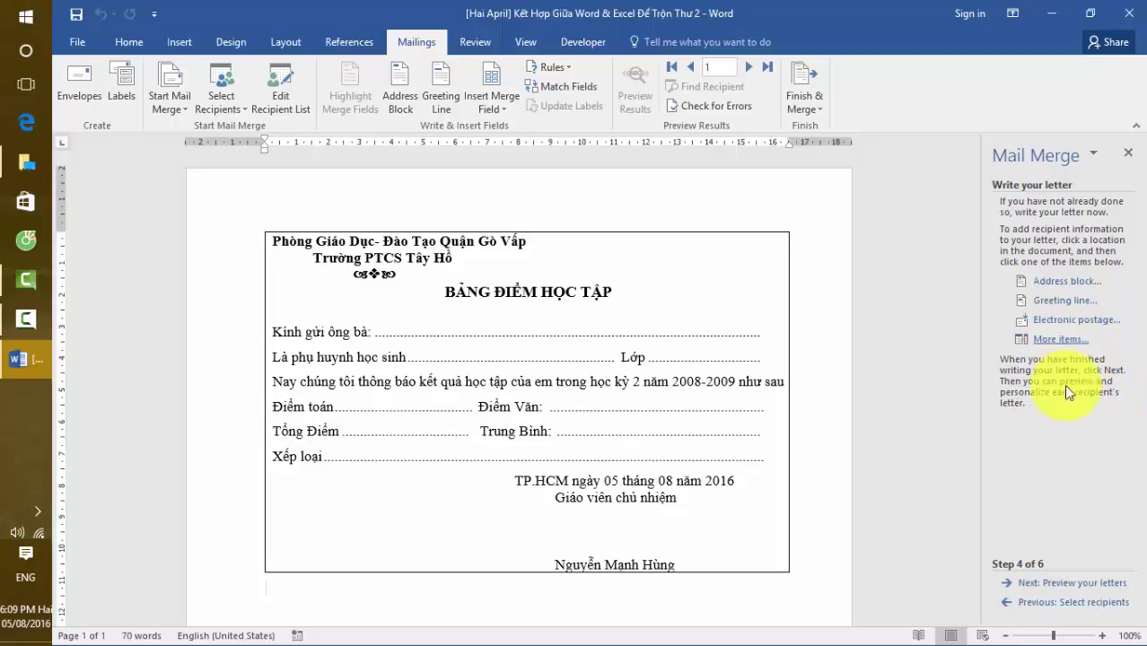
{"action": "left_click", "coordinate": [520, 326]}
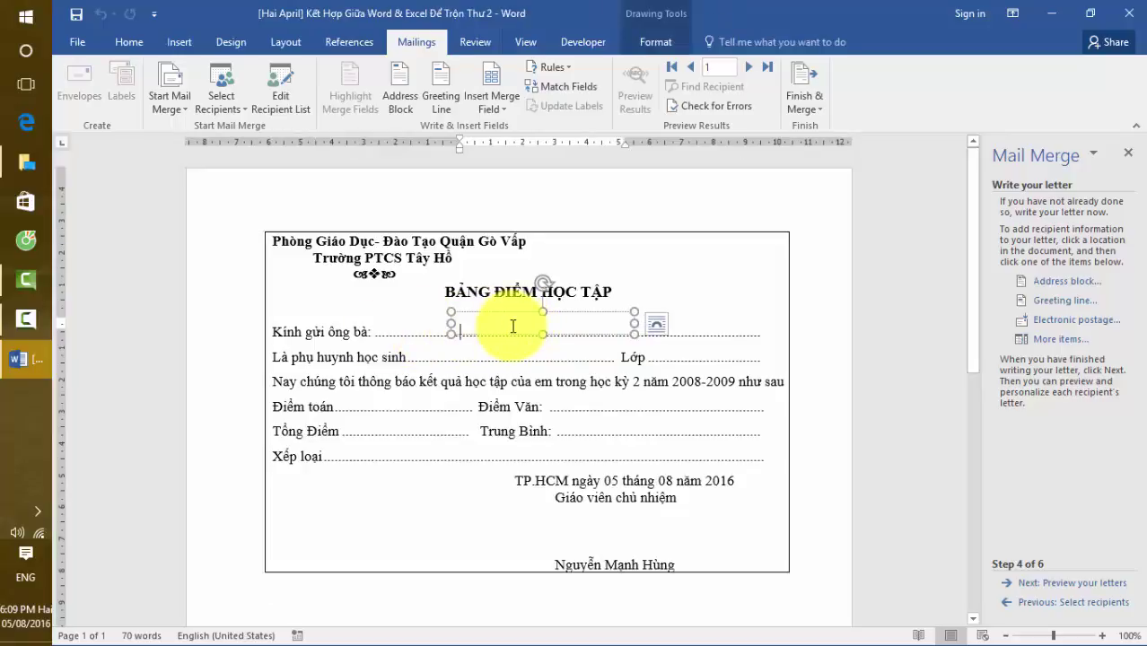
Step: Insert the HỌ TÊN CHA/ MẸ field into the blank after Kính gửi ông bà
{"action": "left_click", "coordinate": [1072, 345]}
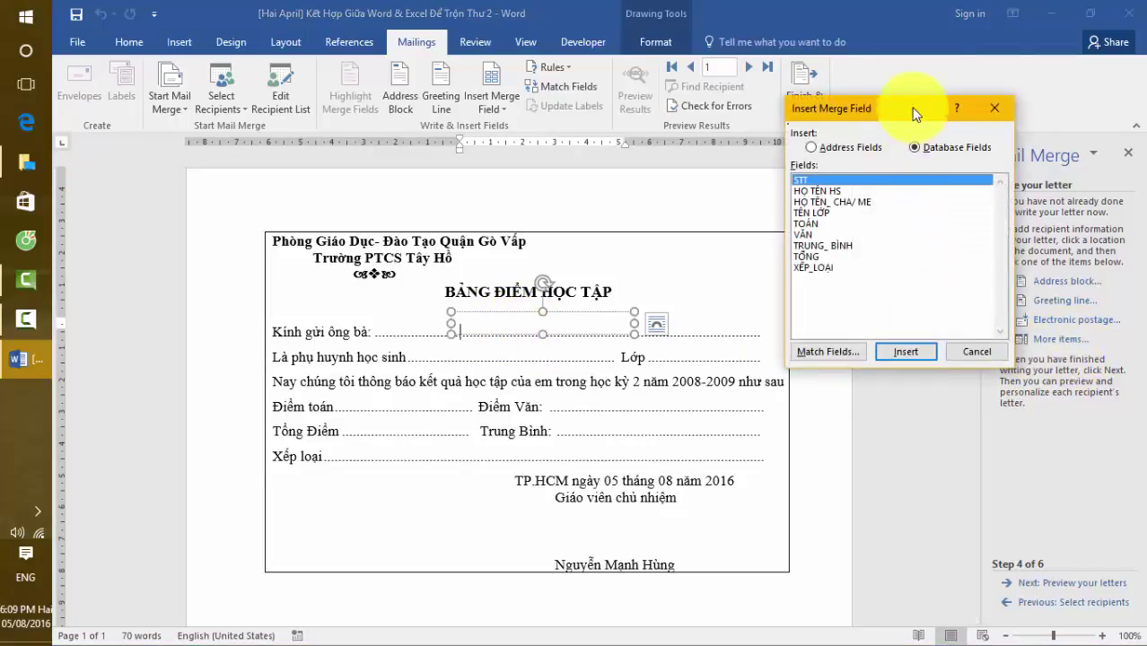
{"action": "left_click_drag", "start_coordinate": [916, 112], "coordinate": [871, 85]}
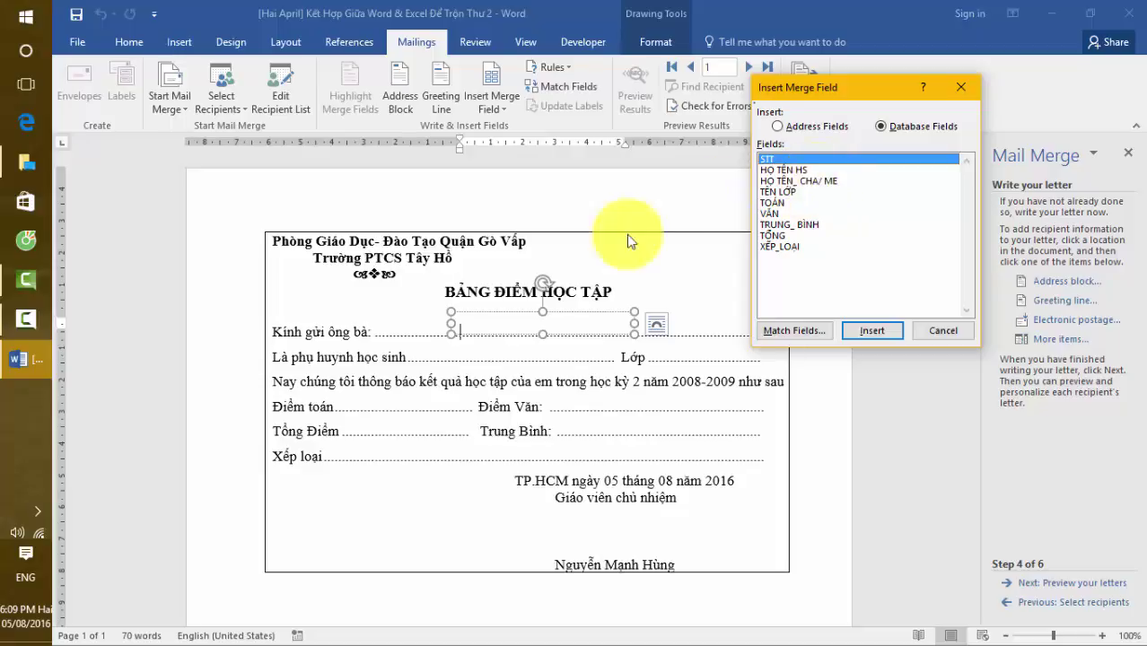
{"action": "left_click", "coordinate": [810, 181]}
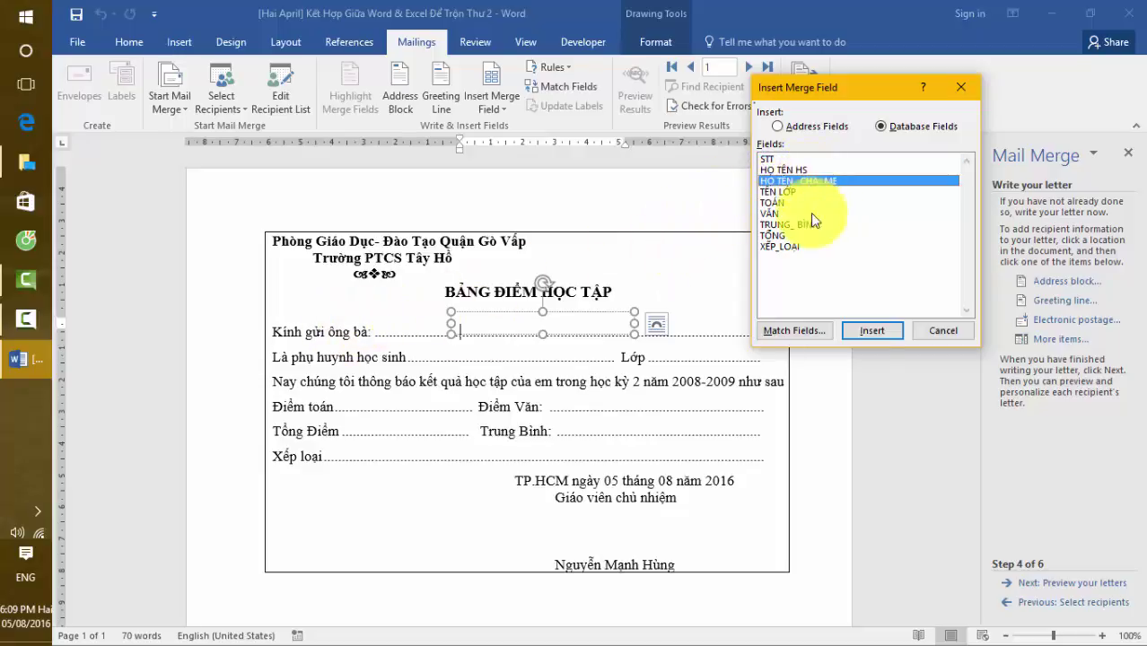
{"action": "left_click", "coordinate": [892, 334]}
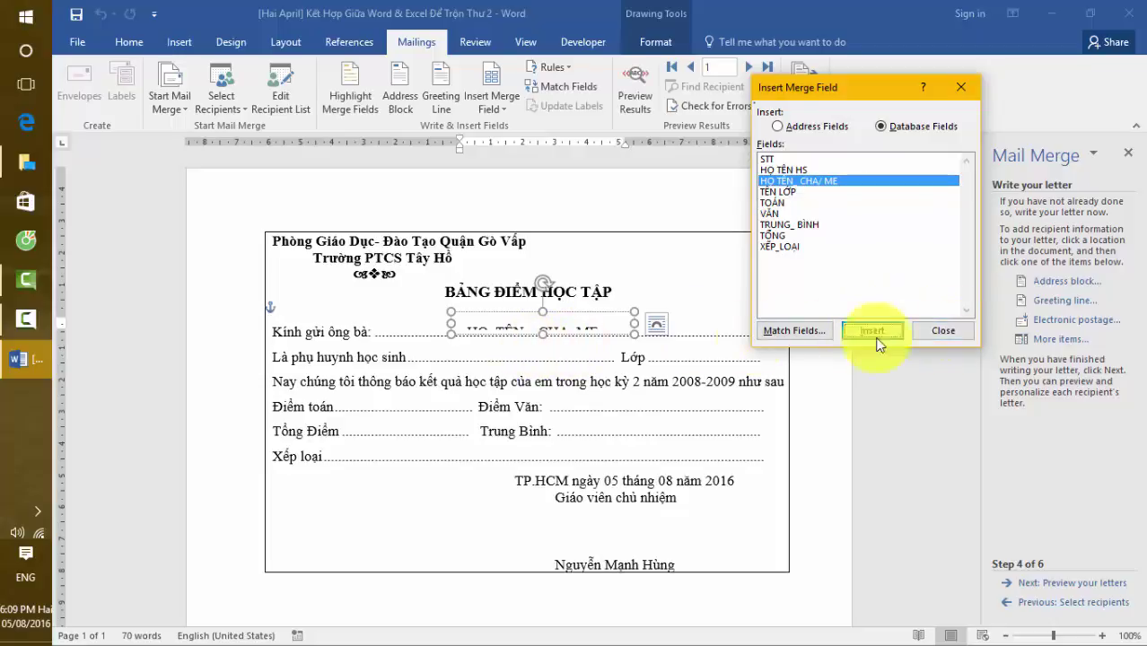
{"action": "left_click", "coordinate": [957, 334]}
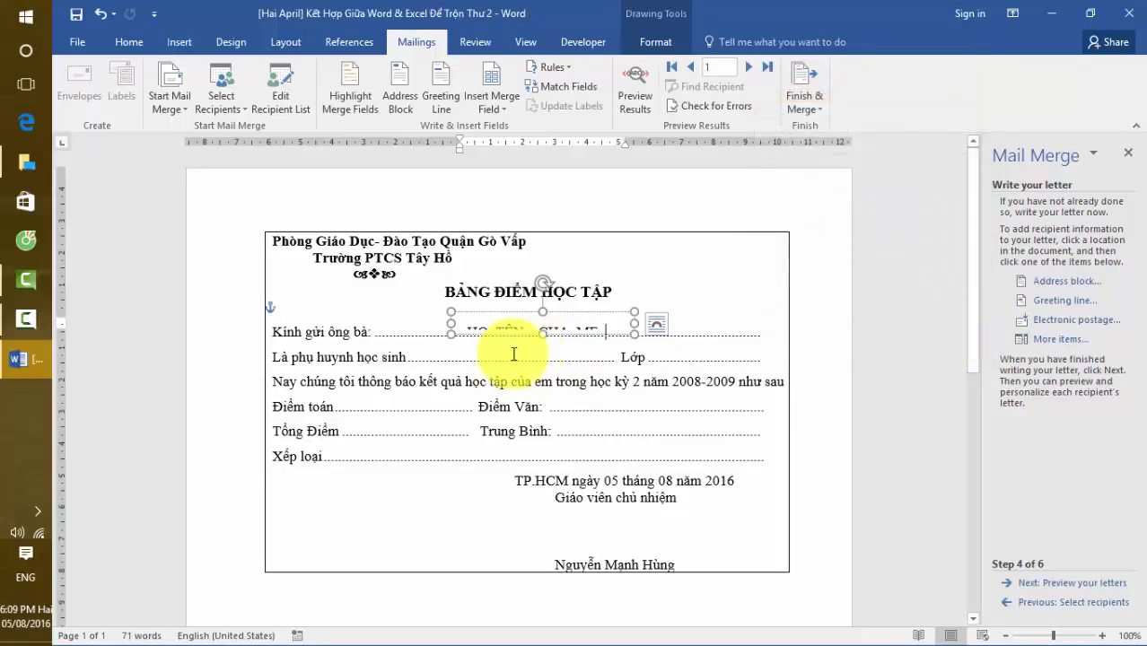
Step: Insert the HỌ TÊN HS field into the blank after phụ huynh học sinh
{"action": "left_click_drag", "start_coordinate": [502, 341], "coordinate": [485, 371]}
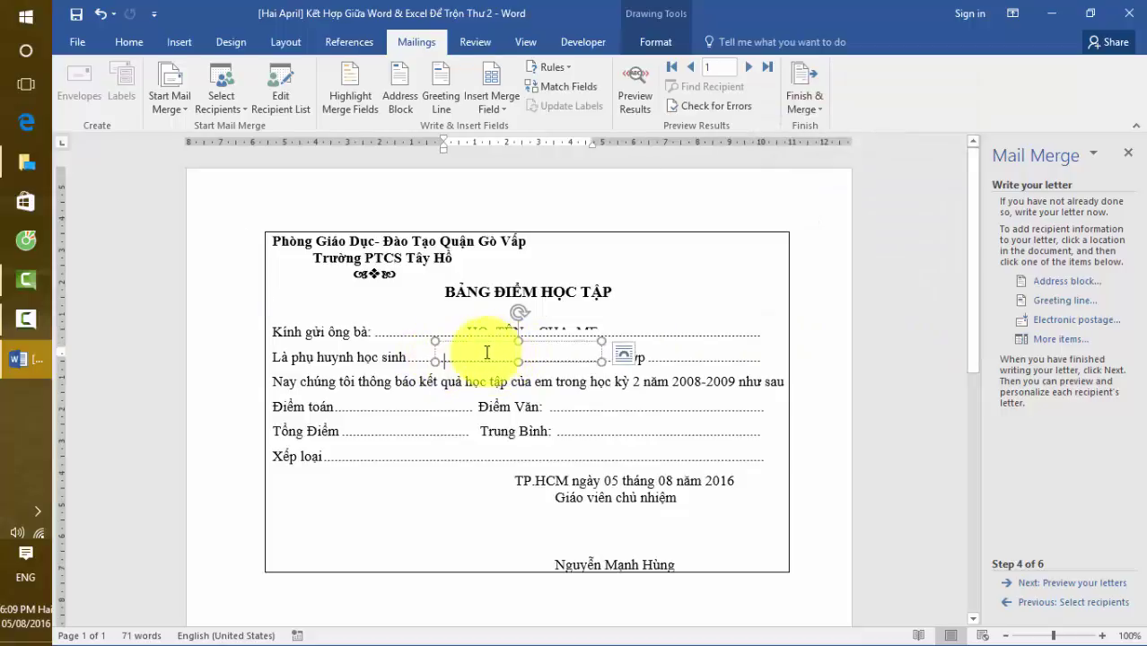
{"action": "left_click", "coordinate": [1073, 344]}
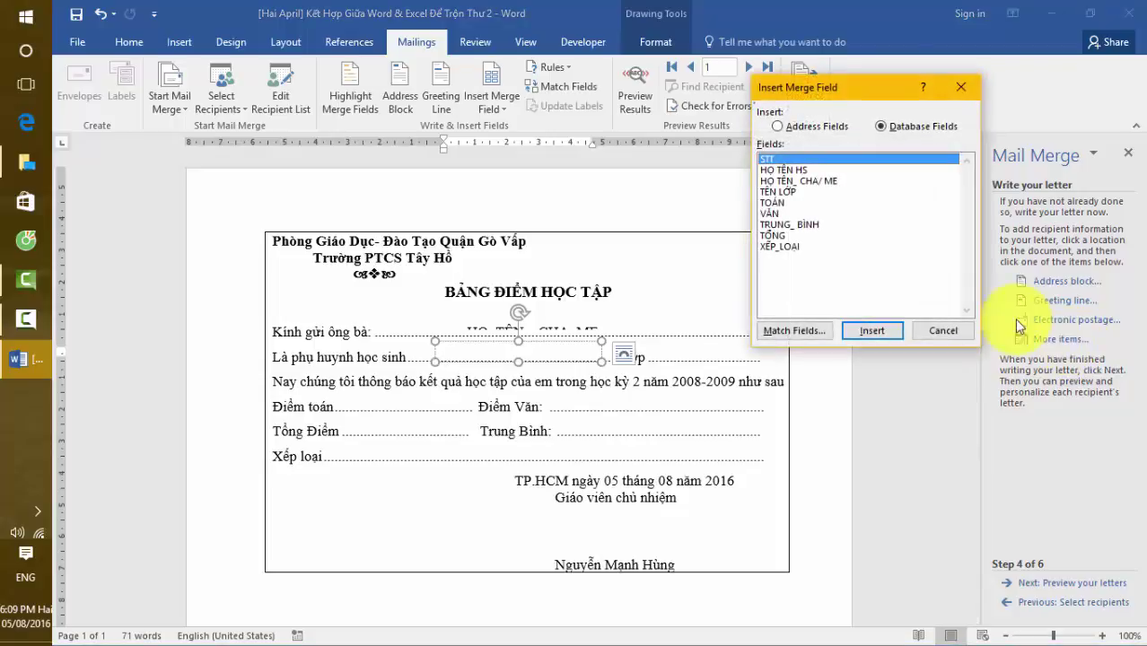
{"action": "left_click", "coordinate": [801, 170]}
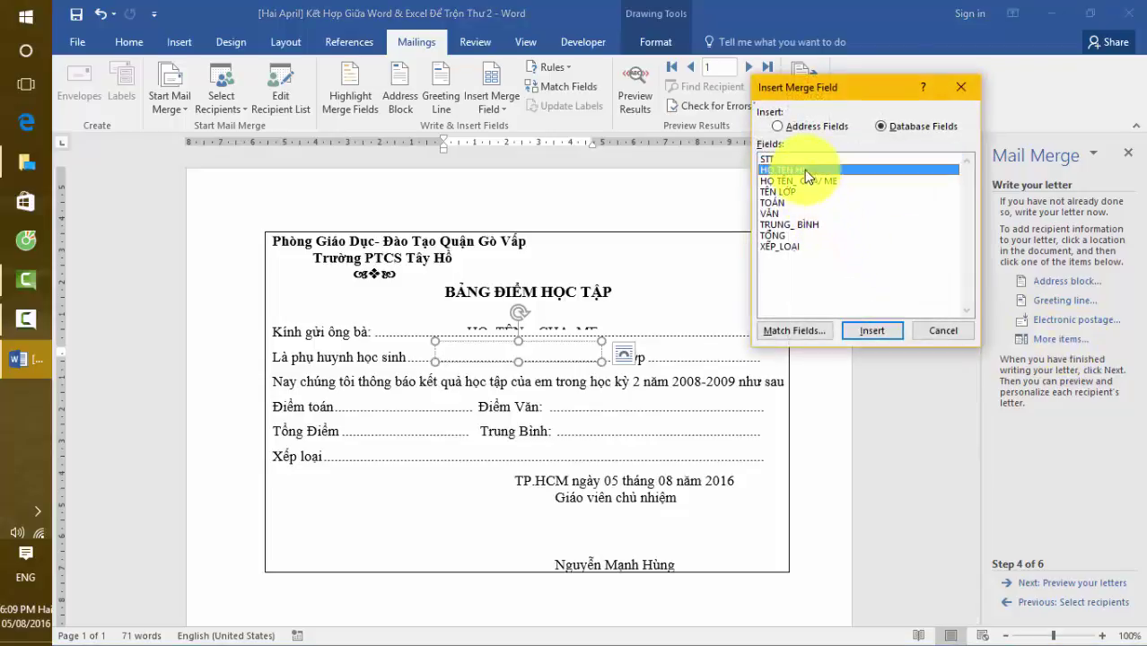
{"action": "left_click", "coordinate": [879, 333]}
{"action": "left_click", "coordinate": [935, 331]}
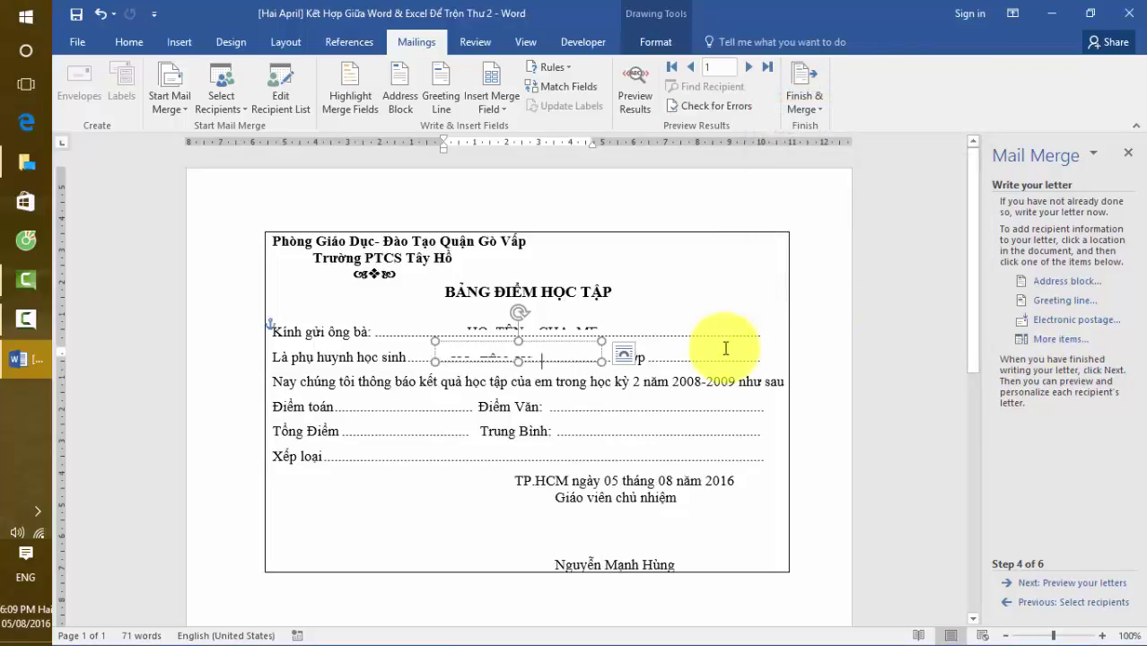
Step: Insert the TÊN LỚP field into the blank after Lớp
{"action": "left_click", "coordinate": [695, 351]}
{"action": "left_click", "coordinate": [1066, 341]}
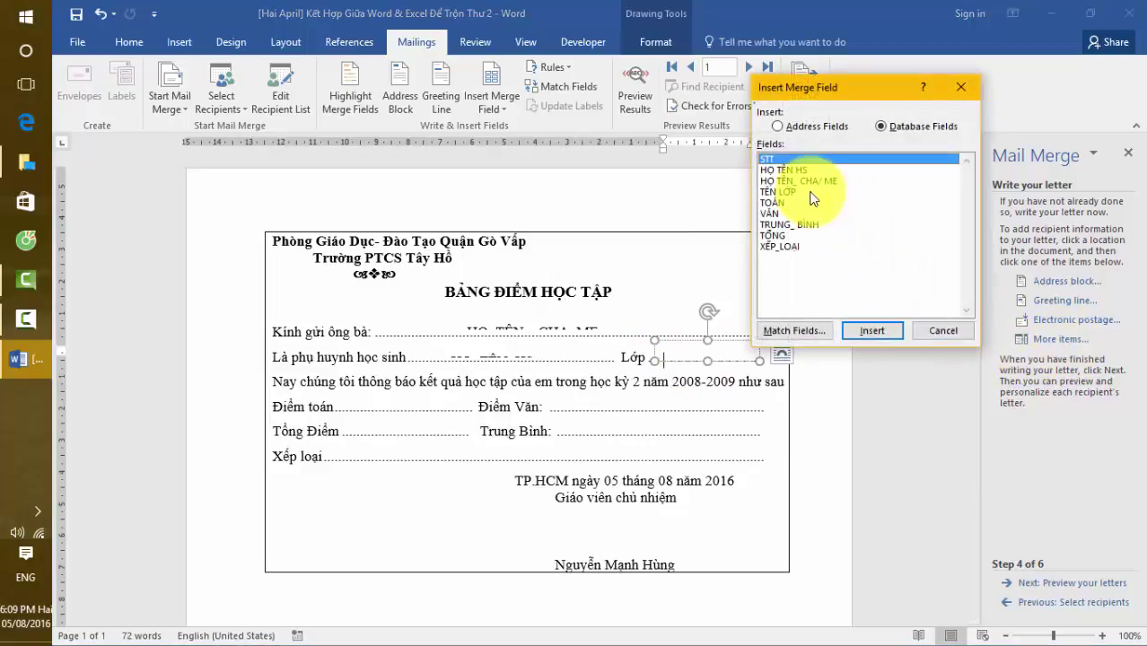
{"action": "left_click", "coordinate": [811, 192]}
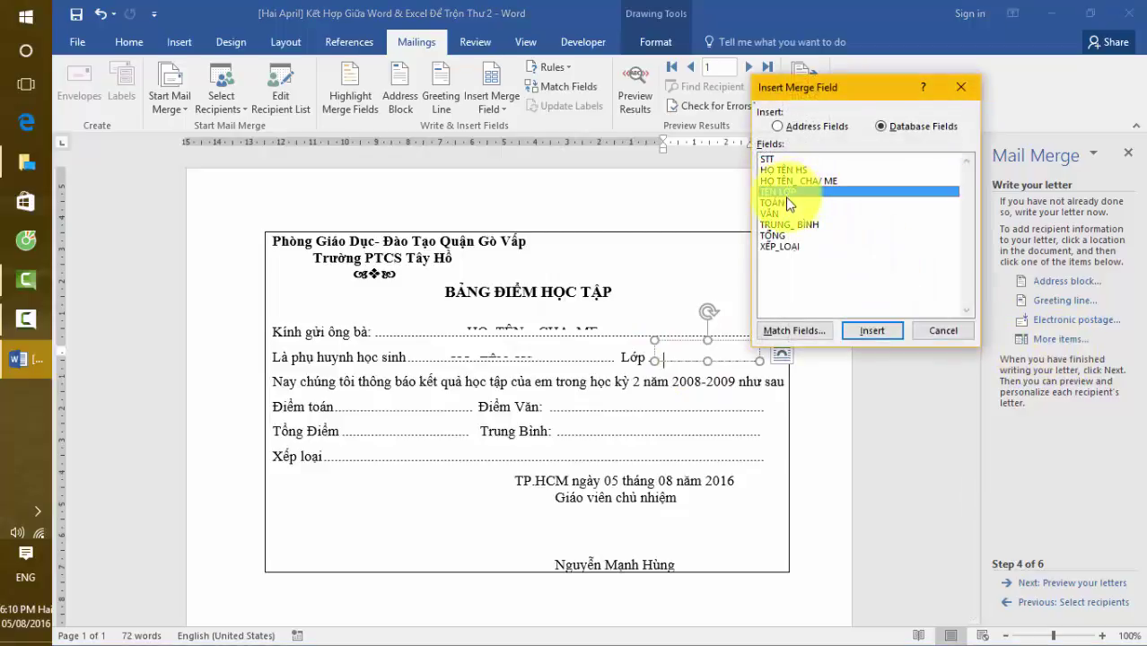
{"action": "left_click", "coordinate": [885, 332]}
{"action": "left_click", "coordinate": [930, 332]}
Step: Insert the TOÁN merge field into the text box after Điểm toán
{"action": "left_click", "coordinate": [403, 405]}
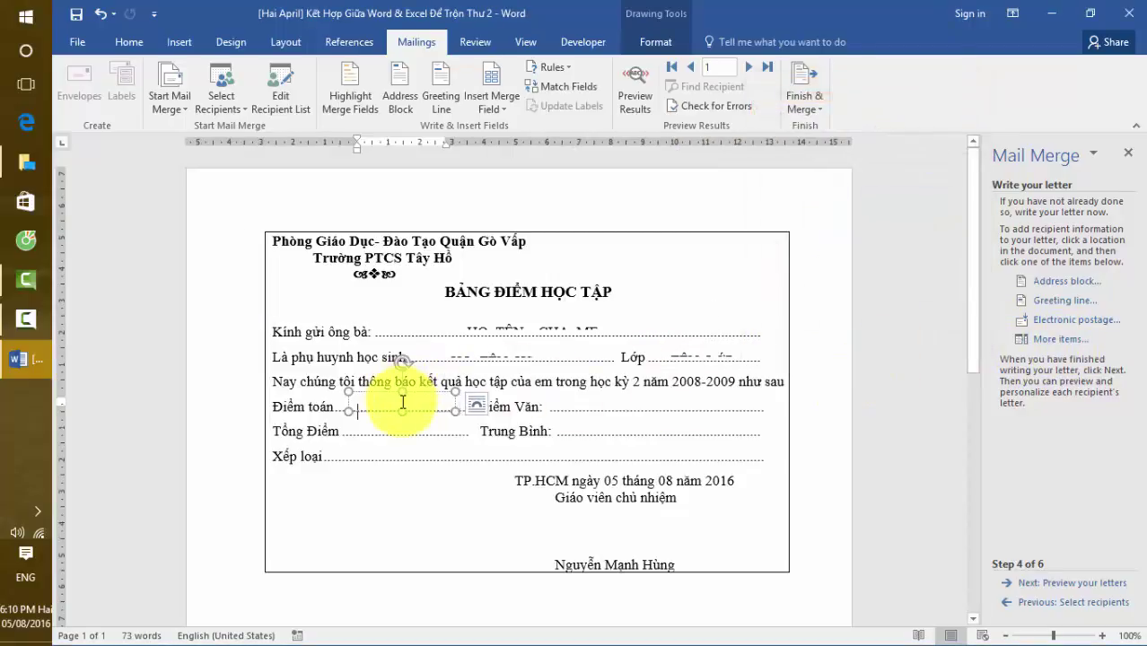
{"action": "left_click", "coordinate": [1073, 340]}
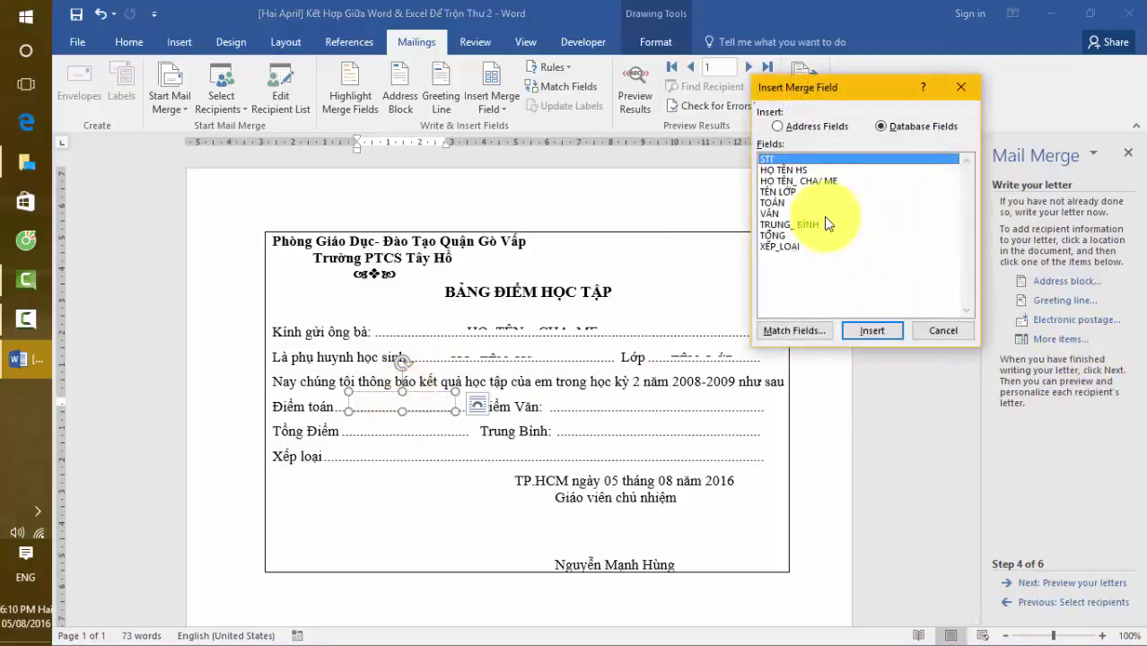
{"action": "left_click", "coordinate": [800, 205]}
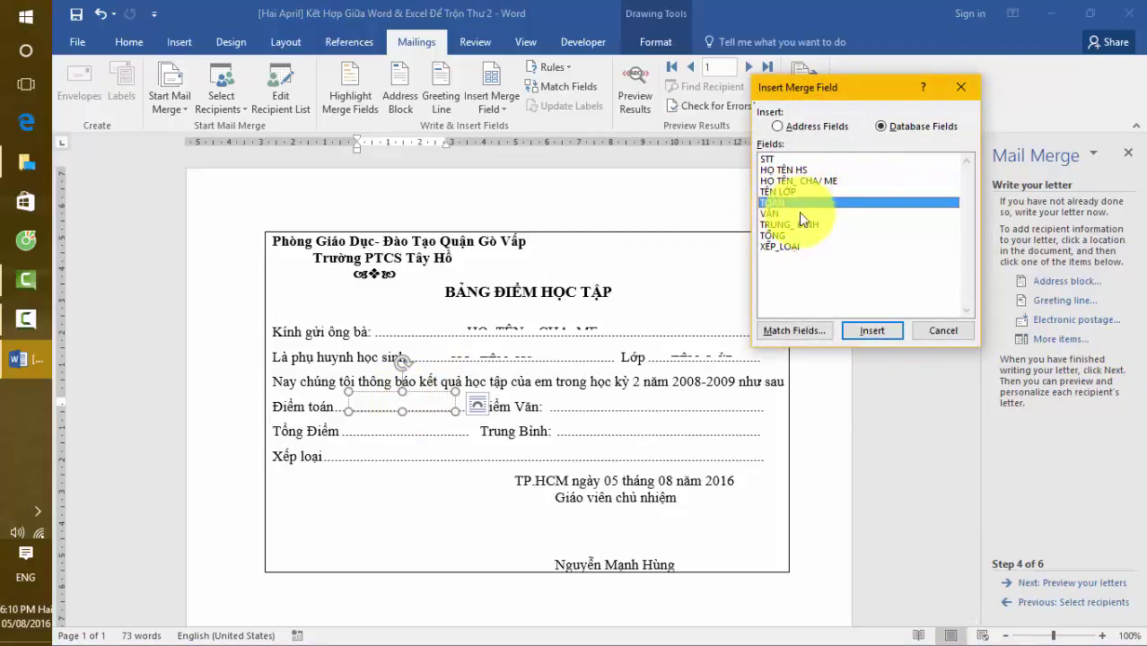
{"action": "left_click", "coordinate": [870, 330]}
{"action": "left_click", "coordinate": [941, 331]}
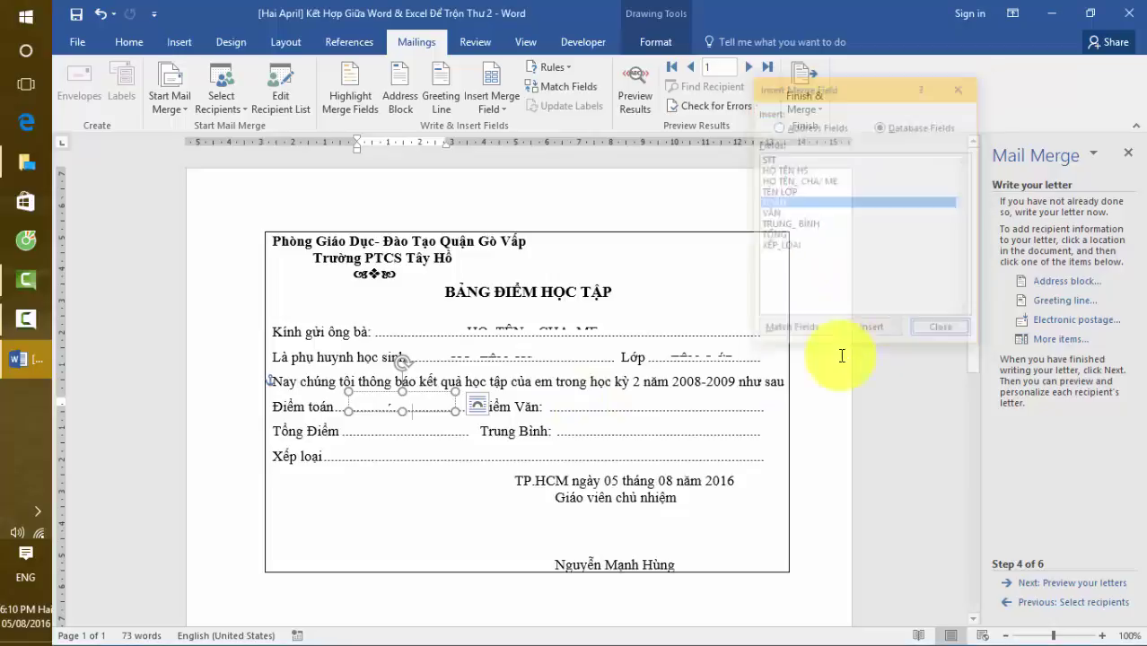
Step: Place a text box after Điểm Văn and insert the VĂN merge field
{"action": "left_click_drag", "start_coordinate": [406, 405], "coordinate": [648, 405]}
{"action": "left_click", "coordinate": [1042, 341]}
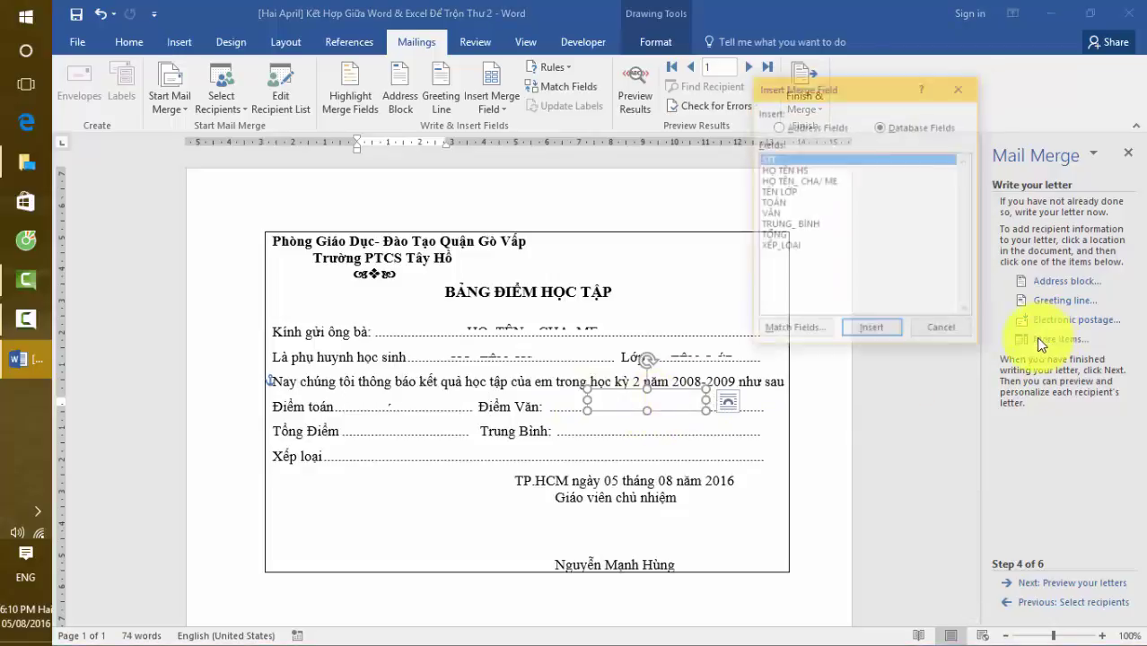
{"action": "left_click", "coordinate": [777, 214]}
{"action": "left_click", "coordinate": [872, 330]}
{"action": "left_click", "coordinate": [943, 330]}
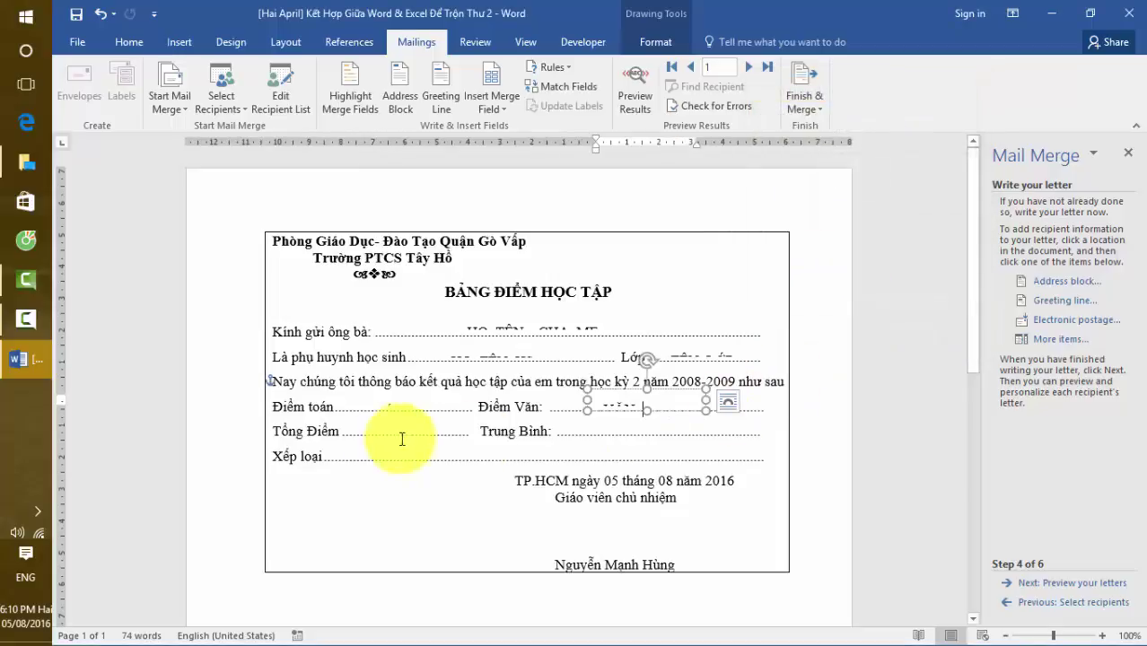
Step: Paste a copied text box on the Tổng Điểm line and insert the TỔNG field
{"action": "left_click", "coordinate": [386, 429]}
{"action": "key", "text": "ctrl+v"}
{"action": "left_click", "coordinate": [1041, 340]}
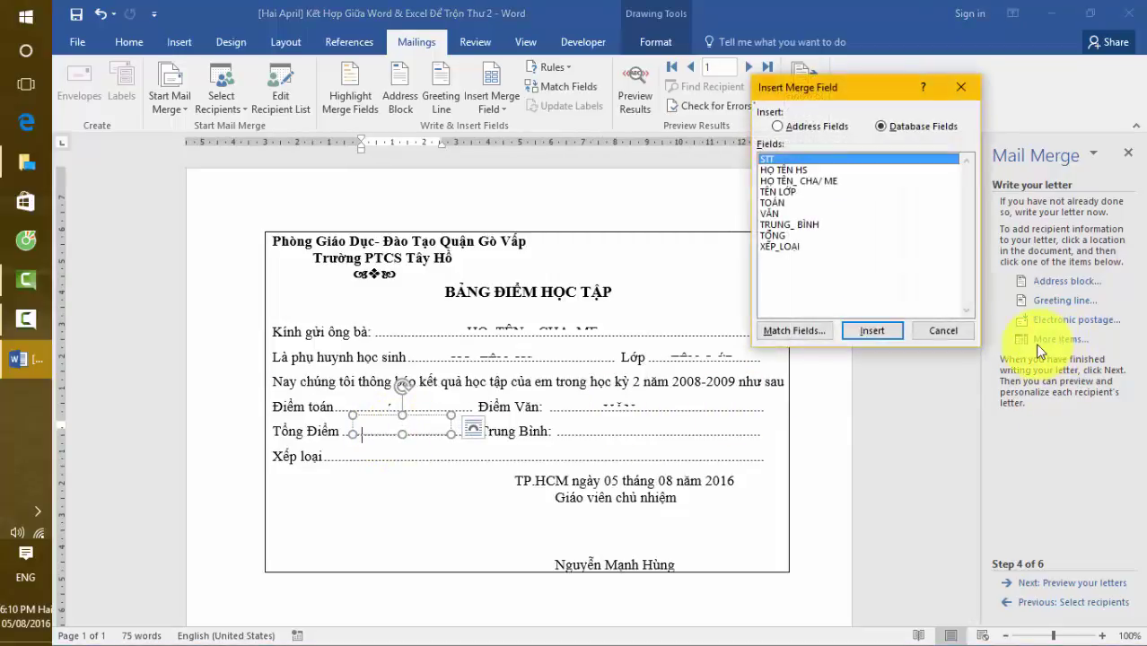
{"action": "left_click", "coordinate": [780, 234]}
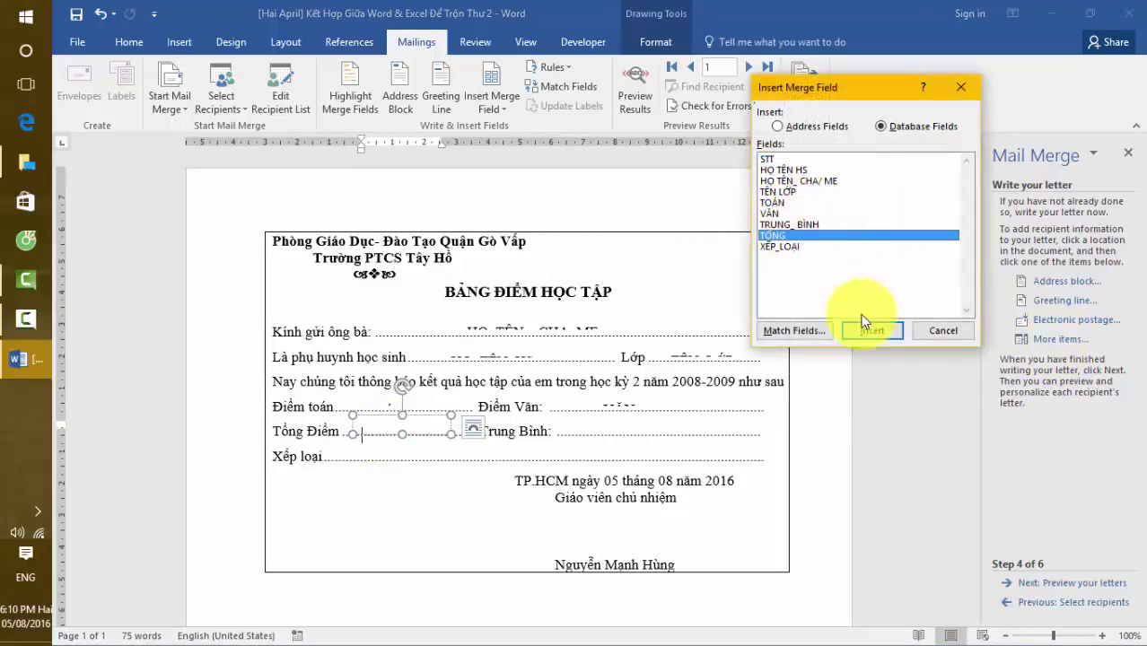
{"action": "left_click", "coordinate": [872, 331]}
{"action": "left_click", "coordinate": [943, 330]}
Step: Move a text box to the Trung Bình line and insert the TRUNG_BÌNH field
{"action": "left_click_drag", "start_coordinate": [367, 426], "coordinate": [624, 425]}
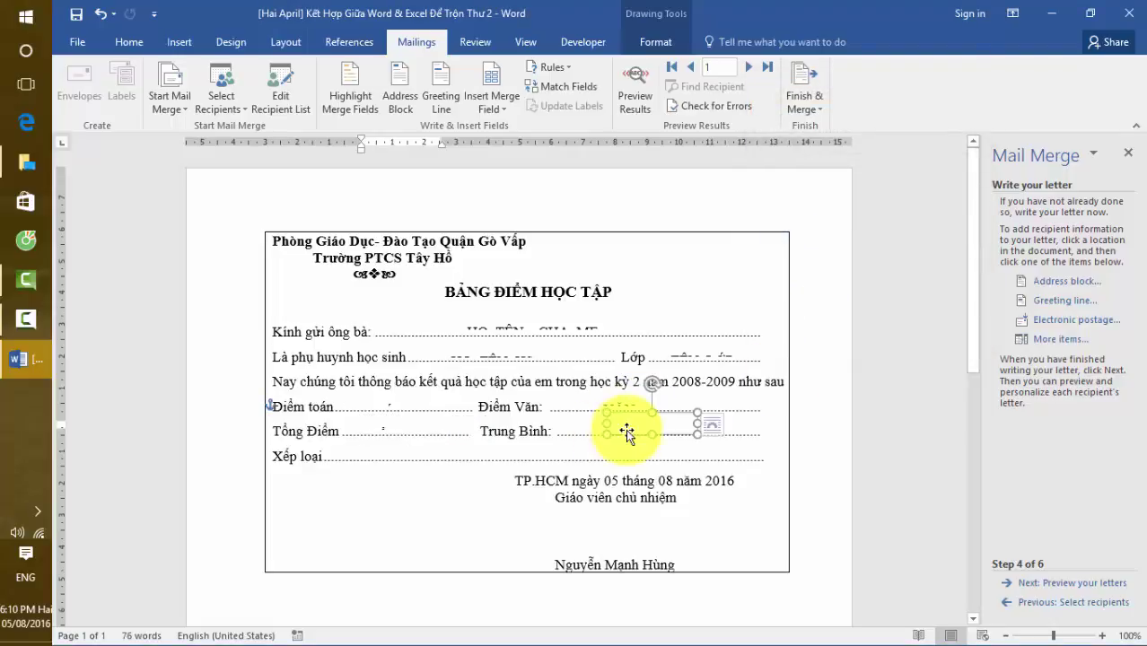
{"action": "left_click", "coordinate": [1068, 339]}
{"action": "left_click", "coordinate": [786, 225]}
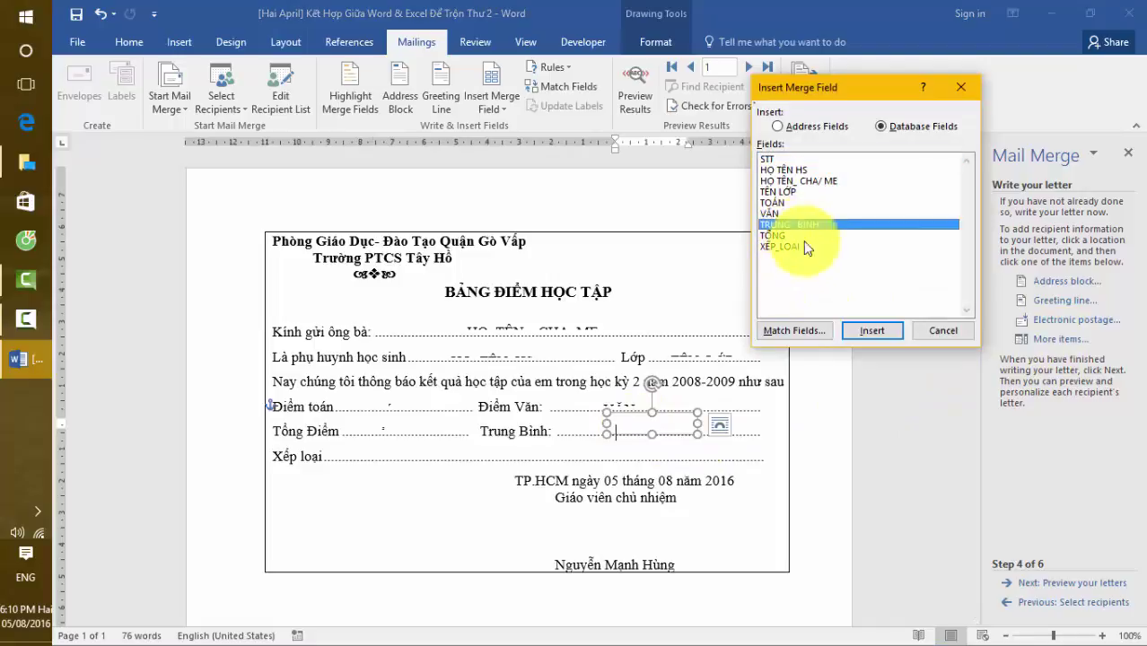
{"action": "left_click", "coordinate": [871, 330]}
{"action": "left_click", "coordinate": [933, 330]}
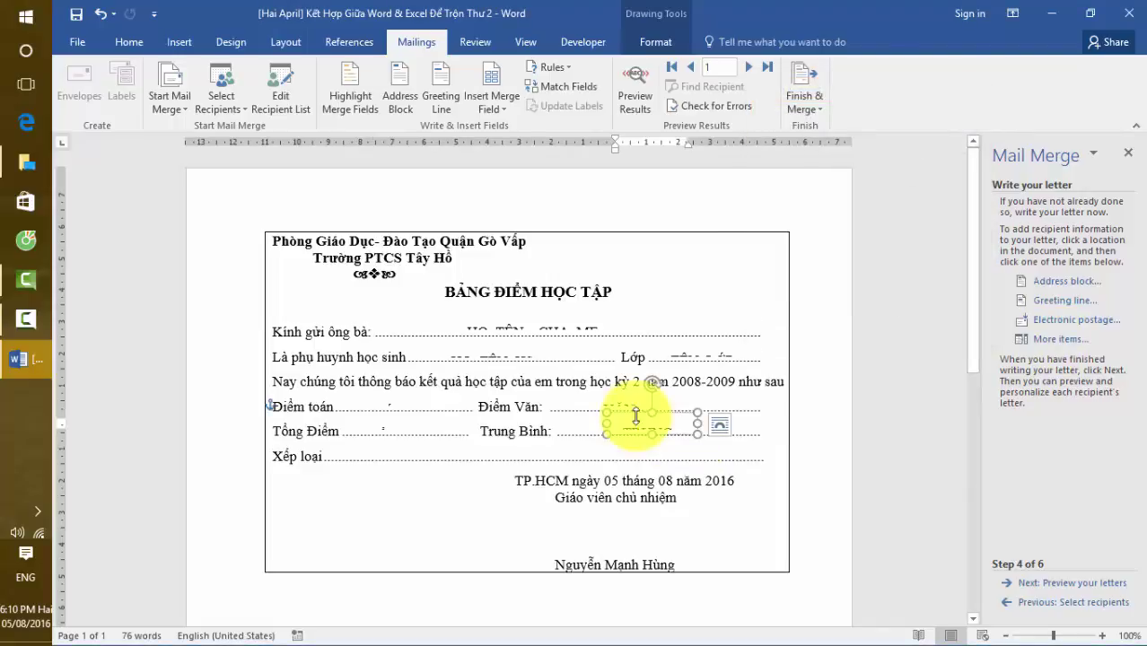
Step: Insert the XẾP_LOẠI merge field into the text box on the Xếp loại line
{"action": "left_click", "coordinate": [502, 458]}
{"action": "left_click", "coordinate": [1059, 341]}
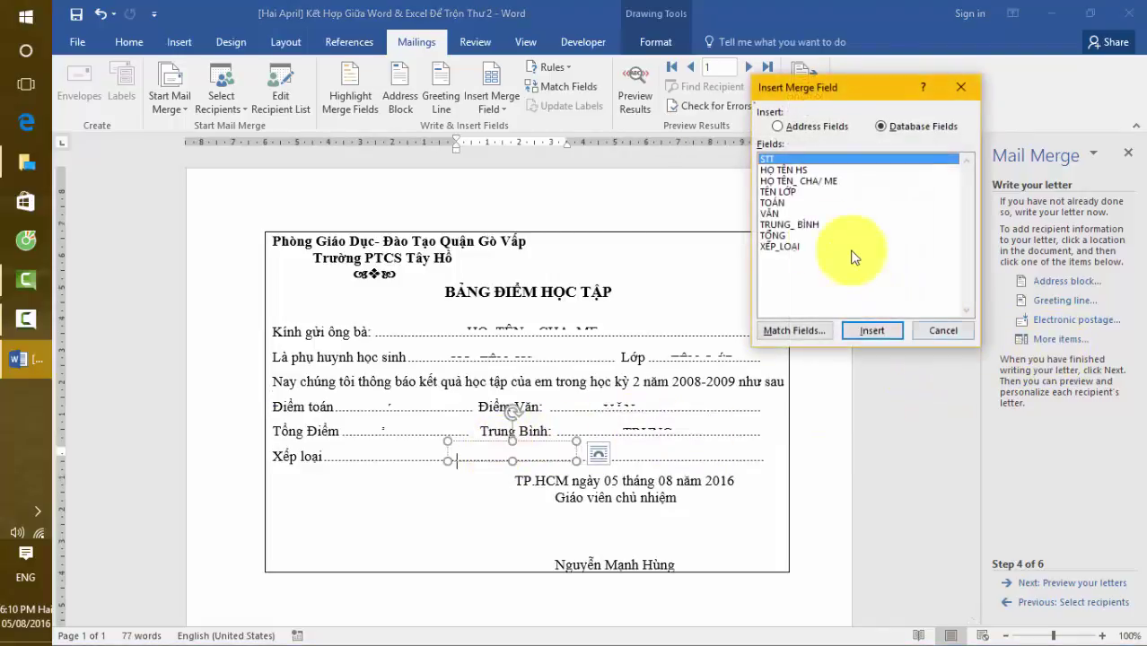
{"action": "left_click", "coordinate": [779, 246]}
{"action": "left_click", "coordinate": [863, 330]}
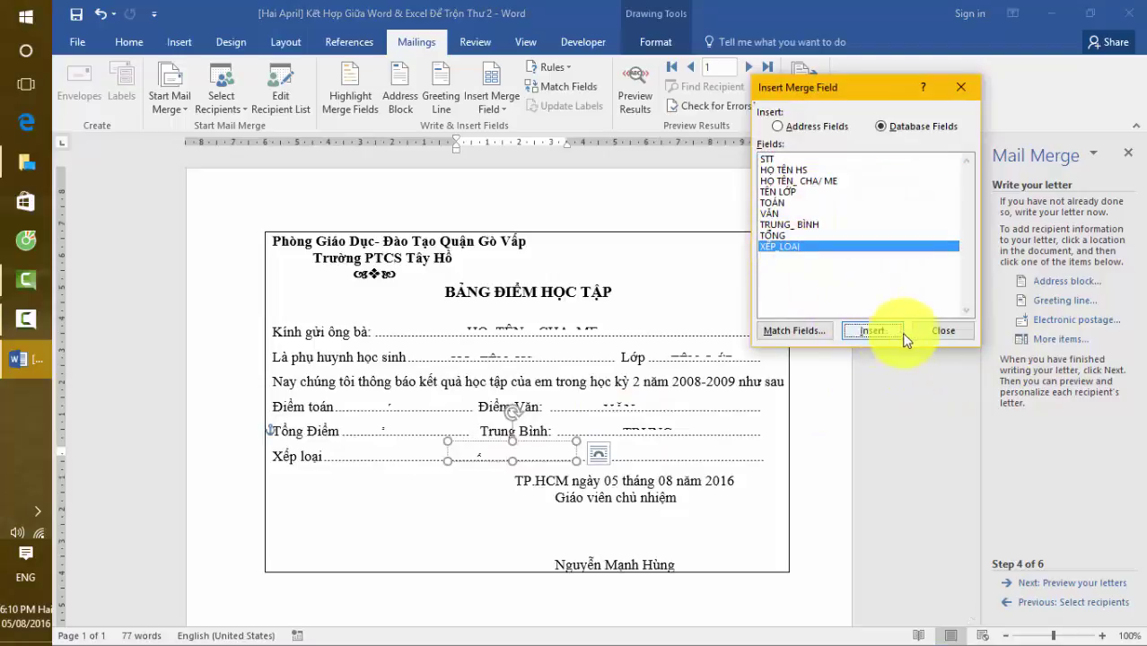
{"action": "left_click", "coordinate": [941, 330]}
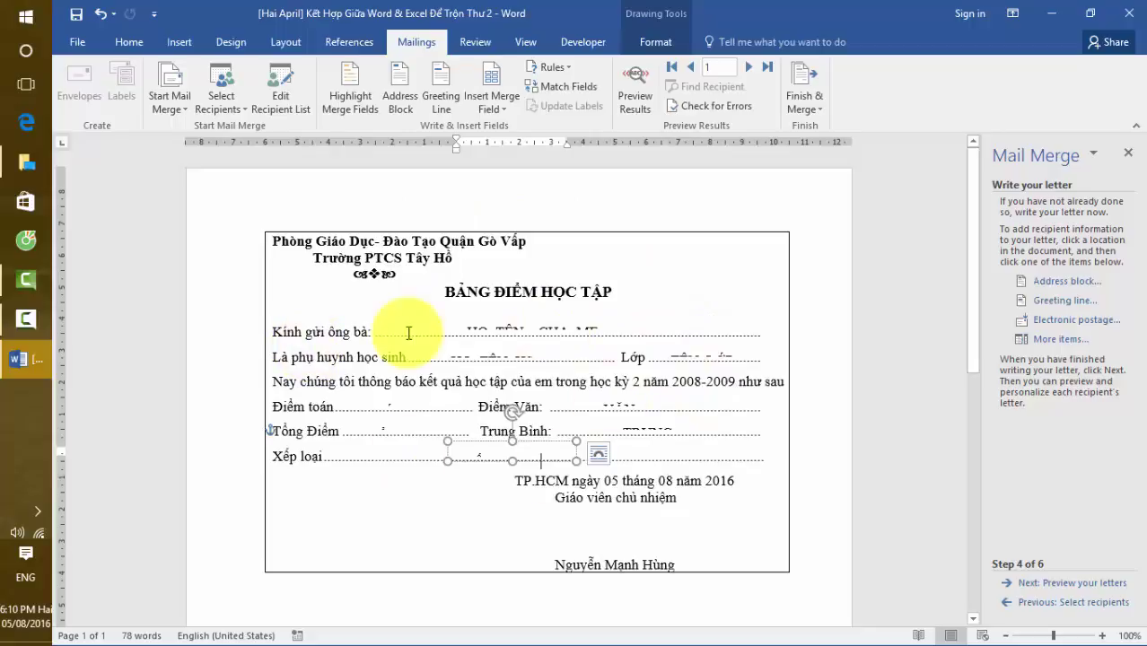
Step: Enlarge the parent-name and student-name text boxes so their fields show on the Kính gửi lines
{"action": "left_click", "coordinate": [521, 328]}
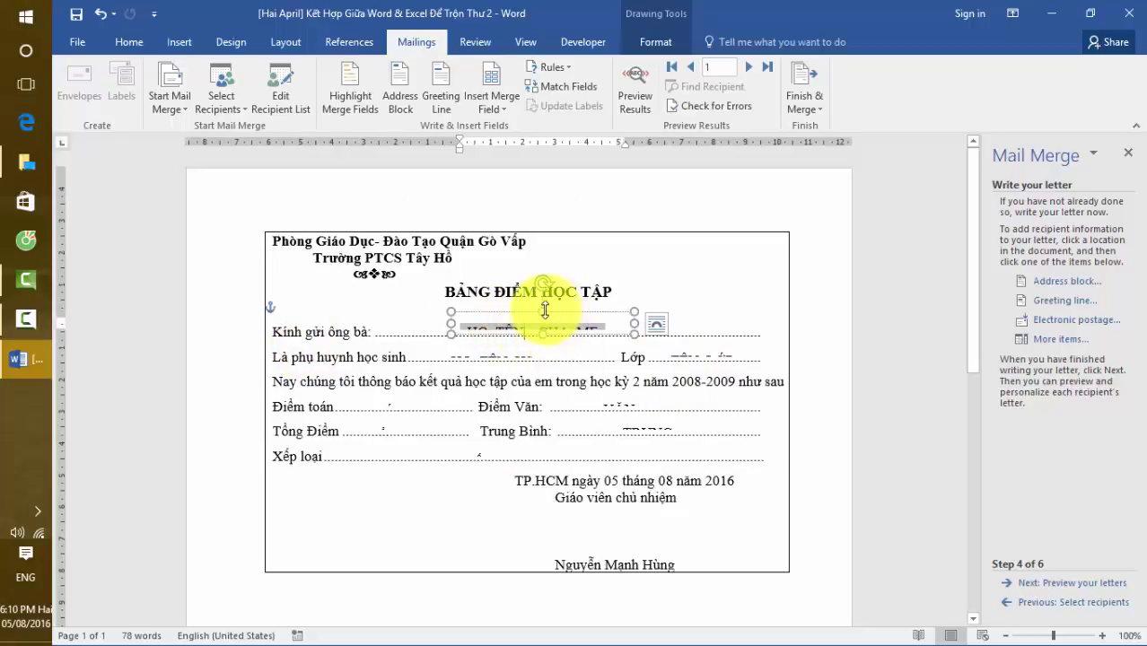
{"action": "mouse_move", "coordinate": [544, 310]}
{"action": "left_mouse_down"}
{"action": "mouse_move", "coordinate": [532, 284]}
{"action": "mouse_move", "coordinate": [551, 344]}
{"action": "mouse_move", "coordinate": [542, 313]}
{"action": "left_mouse_up"}
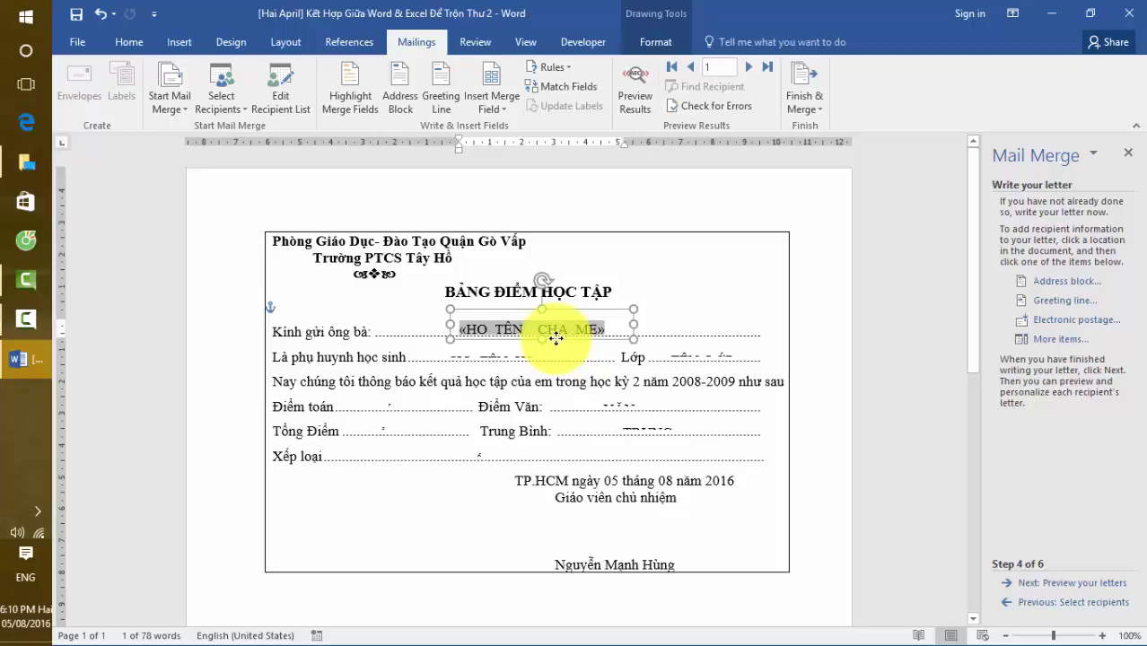
{"action": "left_click_drag", "start_coordinate": [556, 340], "coordinate": [564, 345]}
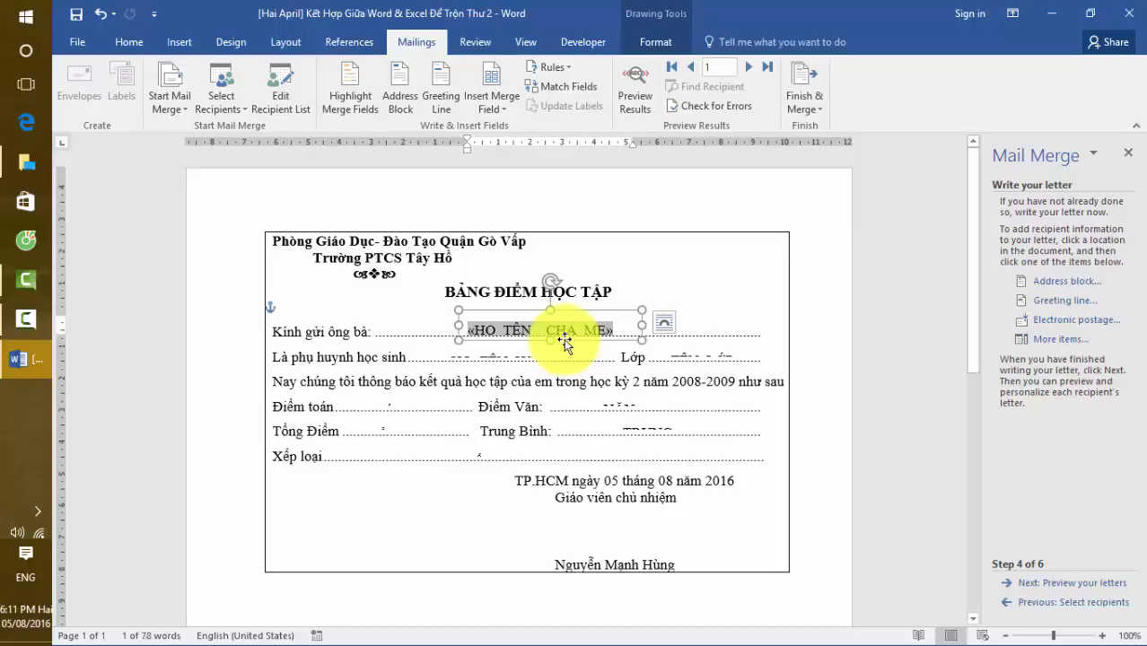
{"action": "left_click", "coordinate": [517, 347]}
{"action": "mouse_move", "coordinate": [522, 341]}
{"action": "left_mouse_down"}
{"action": "mouse_move", "coordinate": [520, 330]}
{"action": "mouse_move", "coordinate": [556, 361]}
{"action": "mouse_move", "coordinate": [525, 364]}
{"action": "left_mouse_up"}
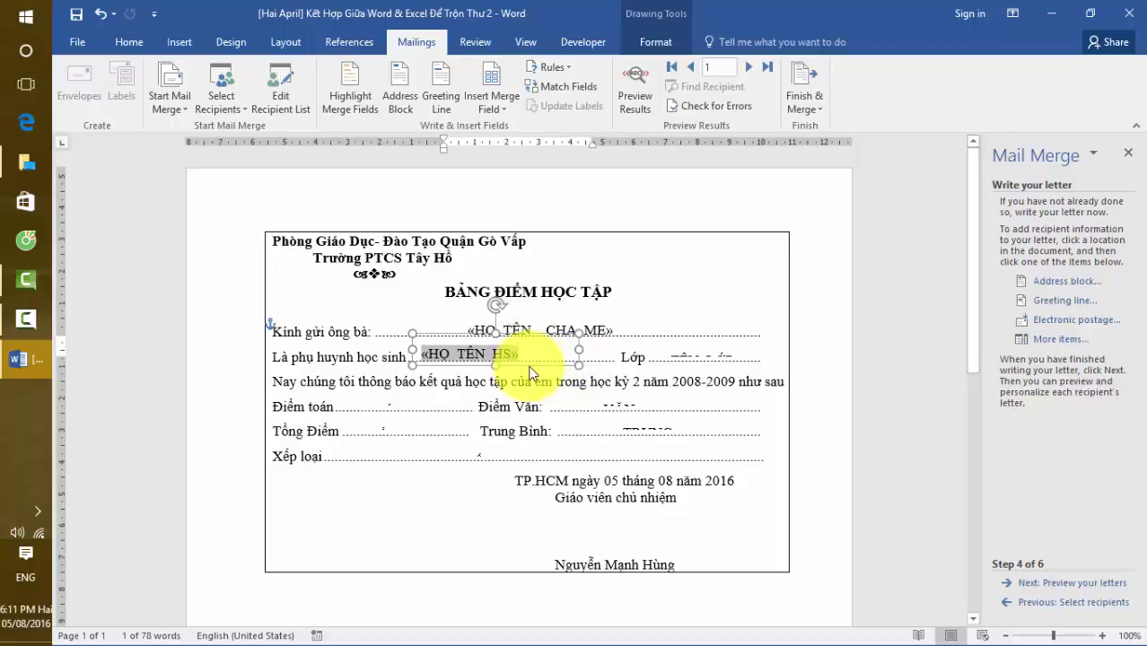
Step: Enlarge the class box to reveal «TÊN LỚP» and nudge the student-name box right
{"action": "left_click", "coordinate": [557, 332]}
{"action": "left_click", "coordinate": [718, 353]}
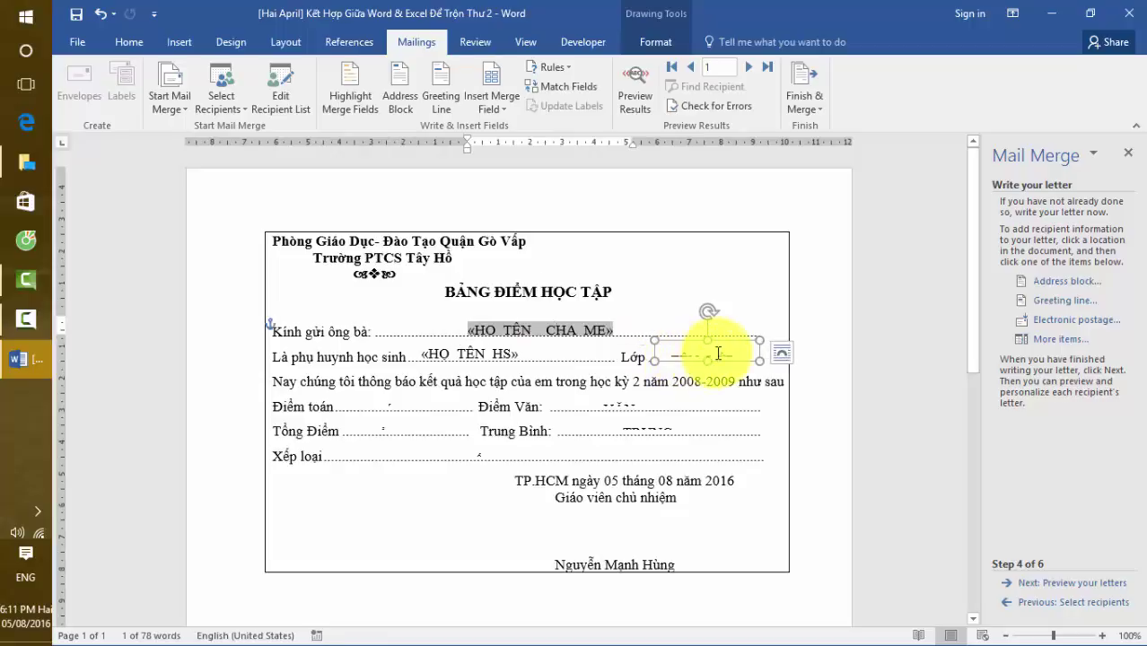
{"action": "mouse_move", "coordinate": [708, 336]}
{"action": "left_mouse_down"}
{"action": "mouse_move", "coordinate": [708, 325]}
{"action": "mouse_move", "coordinate": [781, 365]}
{"action": "mouse_move", "coordinate": [747, 368]}
{"action": "left_mouse_up"}
{"action": "left_click", "coordinate": [714, 350]}
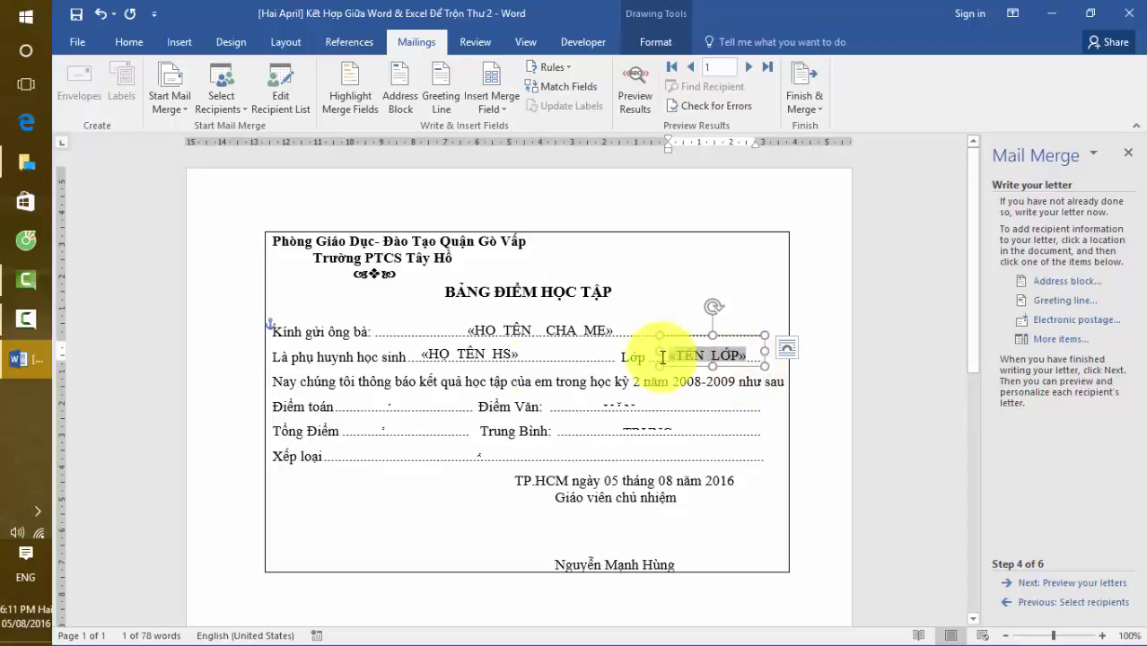
{"action": "left_click", "coordinate": [531, 366]}
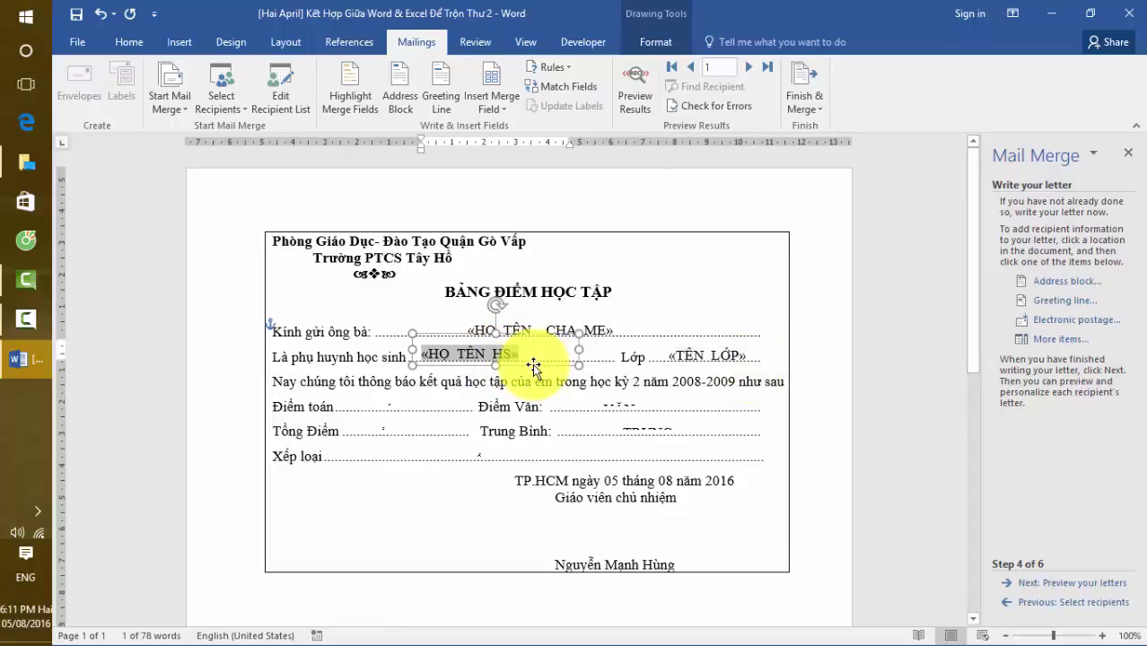
{"action": "left_click_drag", "start_coordinate": [534, 366], "coordinate": [535, 367]}
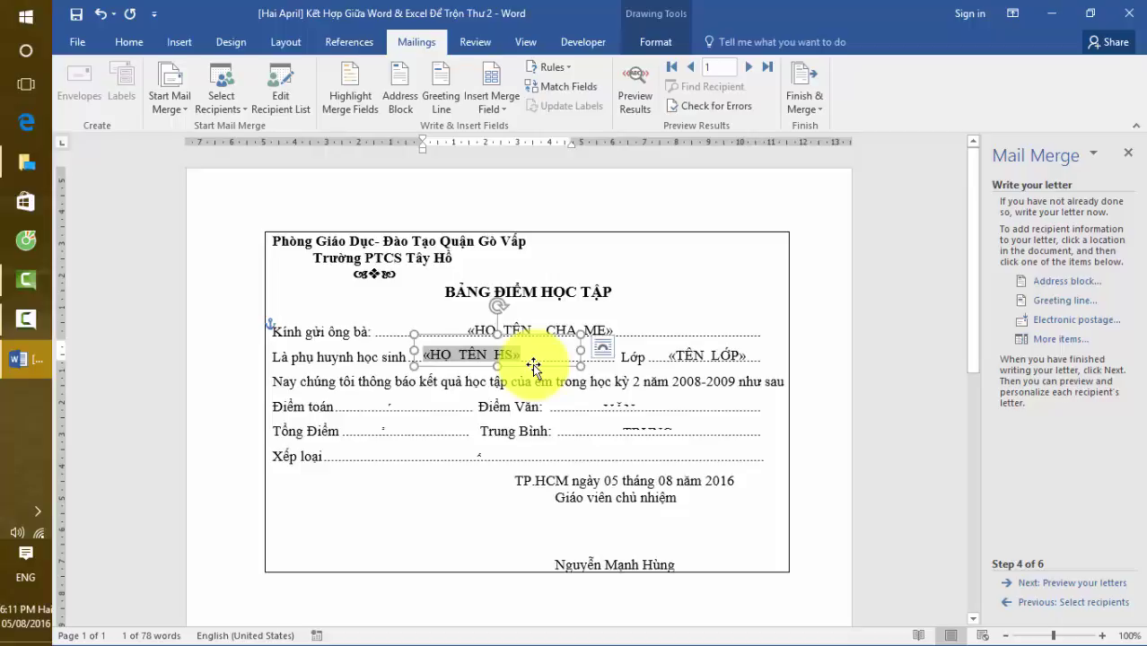
{"action": "left_click", "coordinate": [598, 331]}
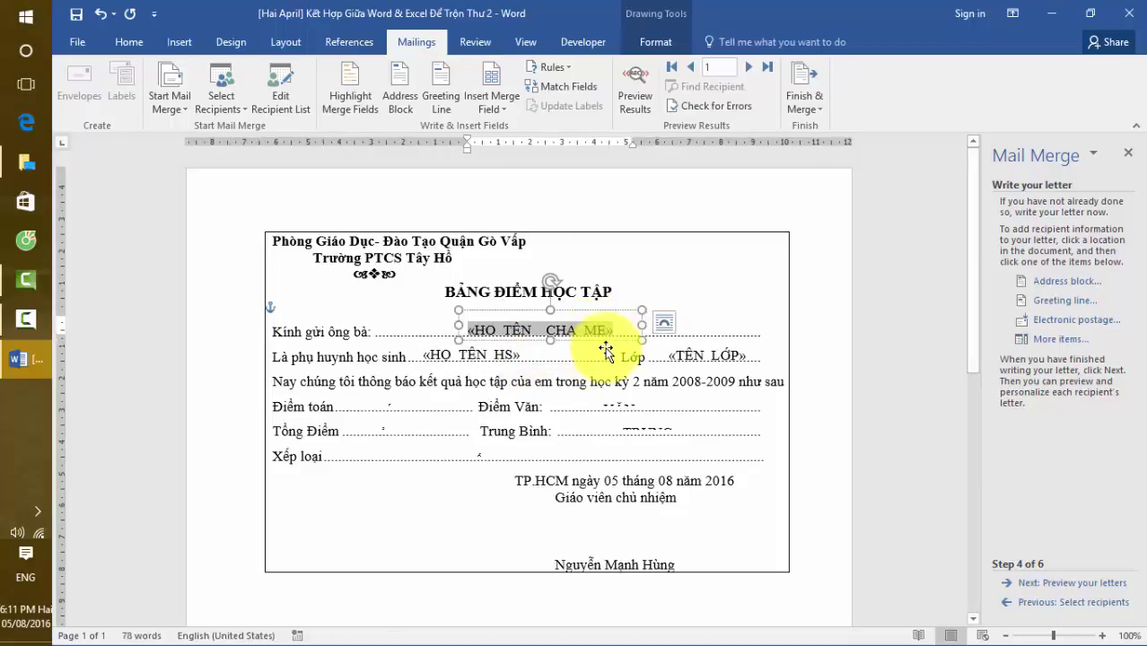
Step: Move the «TOÁN» box onto Điểm toán and lower the «VĂN» box onto its dotted line
{"action": "left_click", "coordinate": [404, 399]}
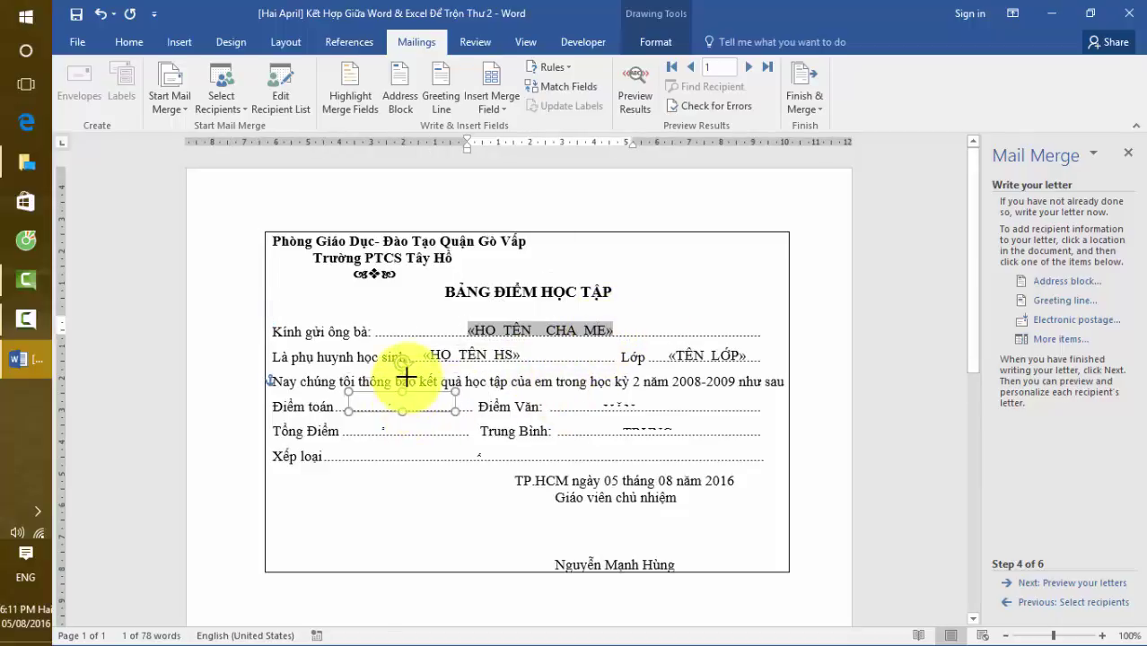
{"action": "left_click", "coordinate": [408, 399]}
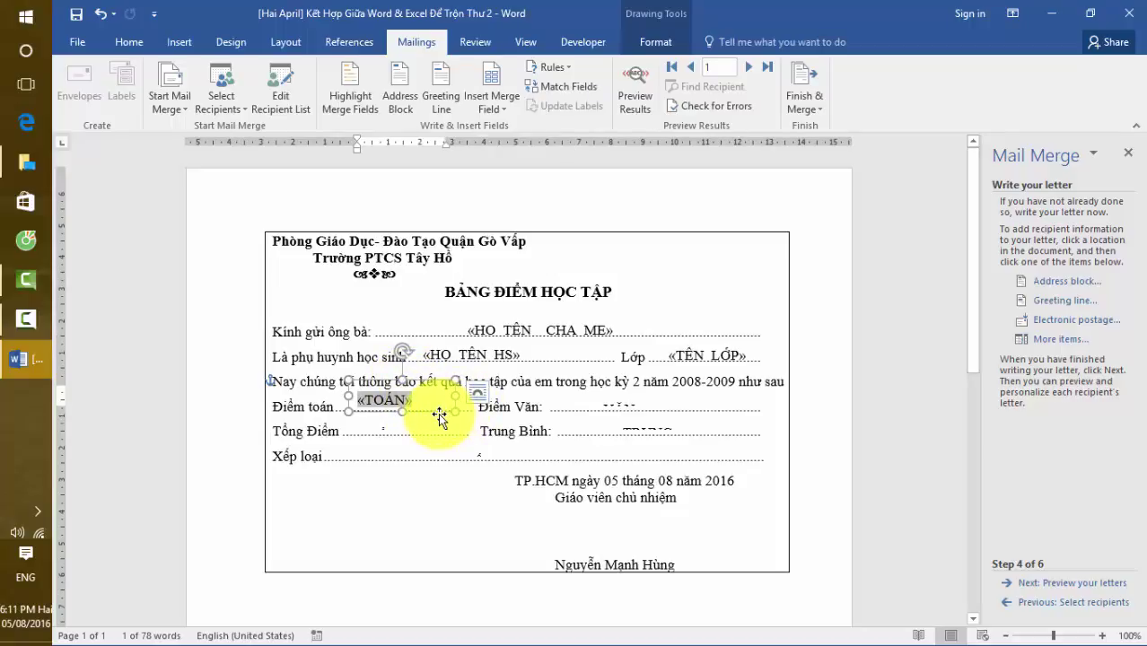
{"action": "left_click_drag", "start_coordinate": [439, 415], "coordinate": [438, 409]}
{"action": "left_click_drag", "start_coordinate": [613, 394], "coordinate": [647, 384]}
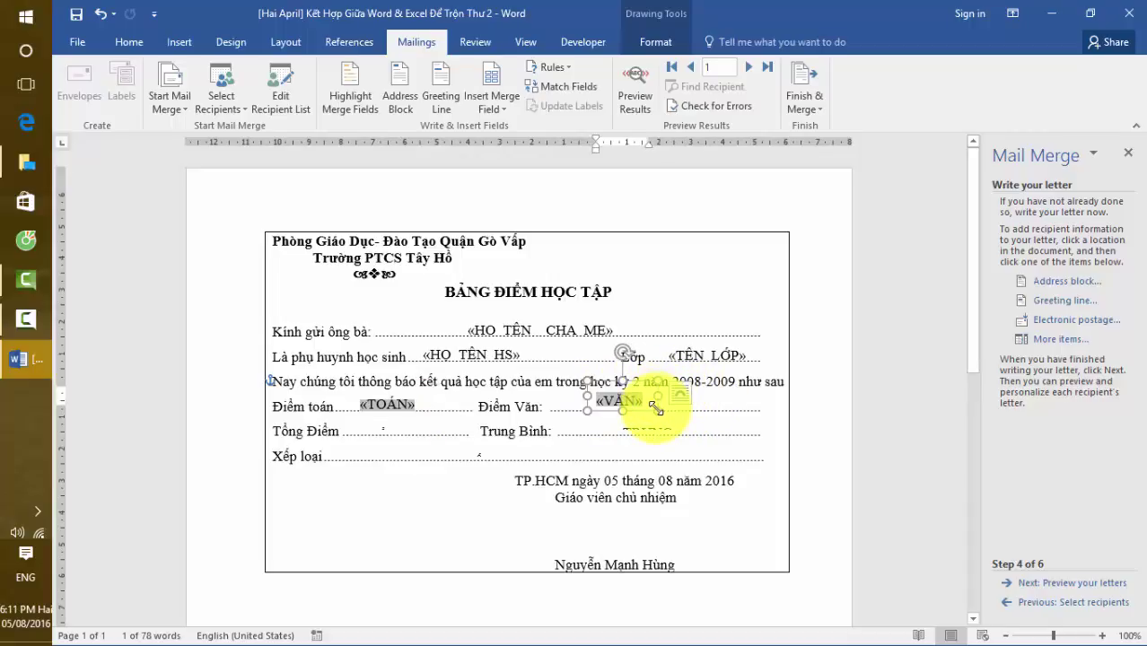
{"action": "key", "text": "Right"}
{"action": "key", "text": "Right"}
{"action": "key", "text": "Right"}
{"action": "key", "text": "Right"}
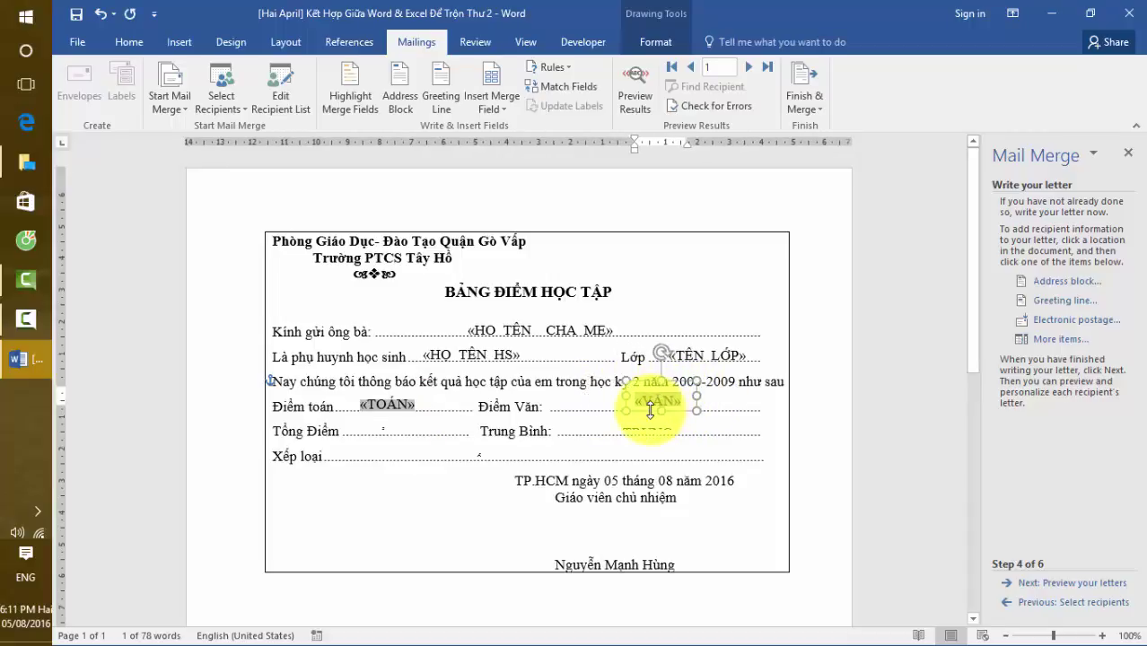
{"action": "key", "text": "ctrl+Left"}
{"action": "key", "text": "ctrl+Left"}
{"action": "key", "text": "ctrl+Left"}
{"action": "key", "text": "ctrl+Left"}
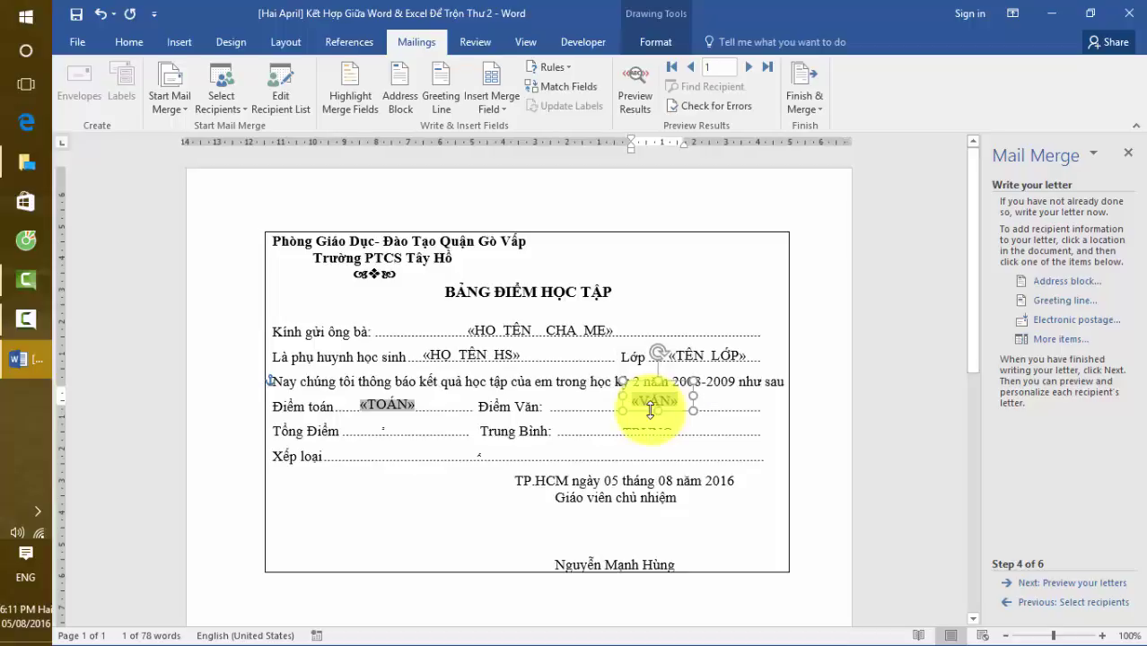
{"action": "key", "text": "ctrl+Left"}
{"action": "key", "text": "ctrl+Left"}
{"action": "key", "text": "ctrl+Left"}
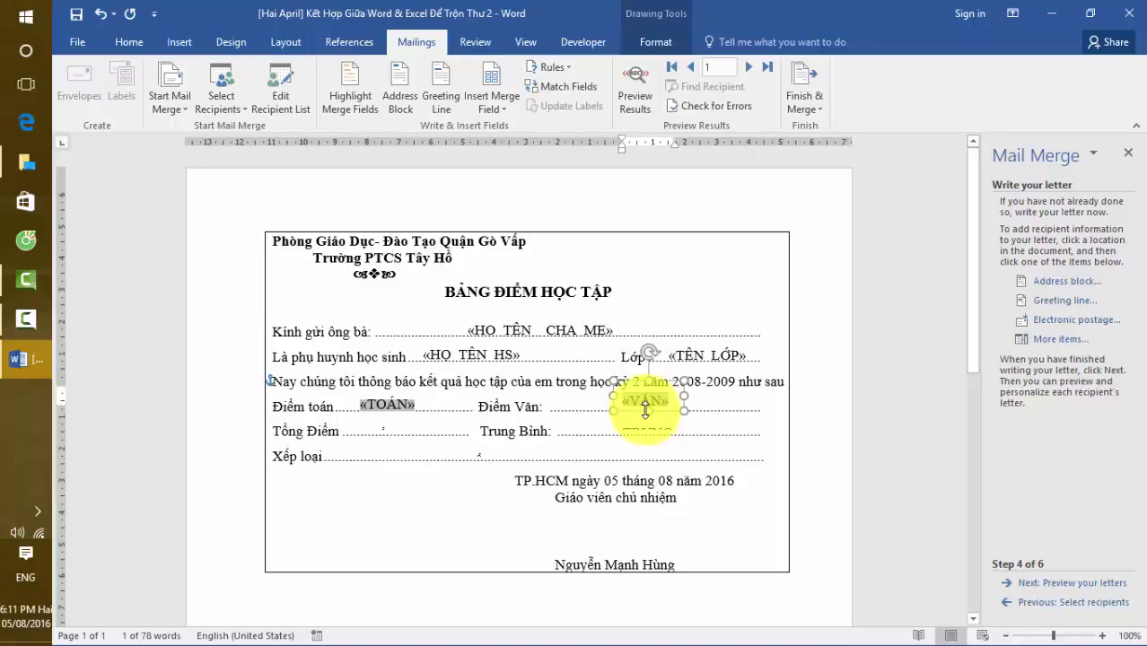
{"action": "key", "text": "ctrl+Down"}
{"action": "key", "text": "ctrl+Down"}
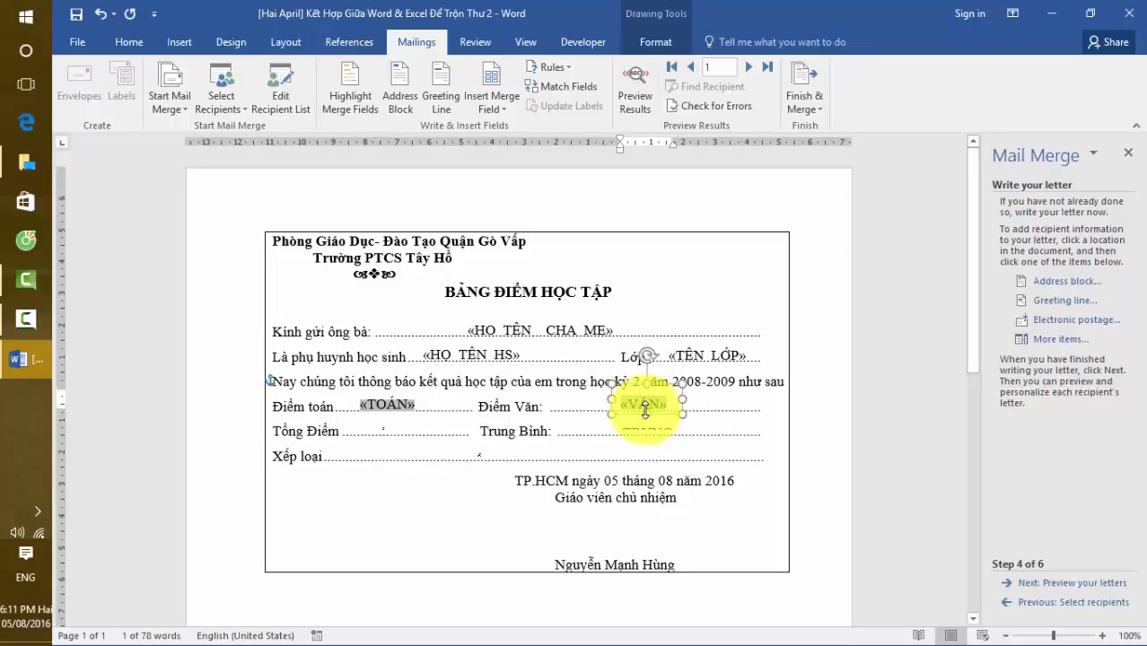
Step: Narrow the «TỔNG» box and widen the «VĂN»/«TRUNG_BÌNH» box so TRUNG_BÌNH shows fully
{"action": "left_click", "coordinate": [395, 422]}
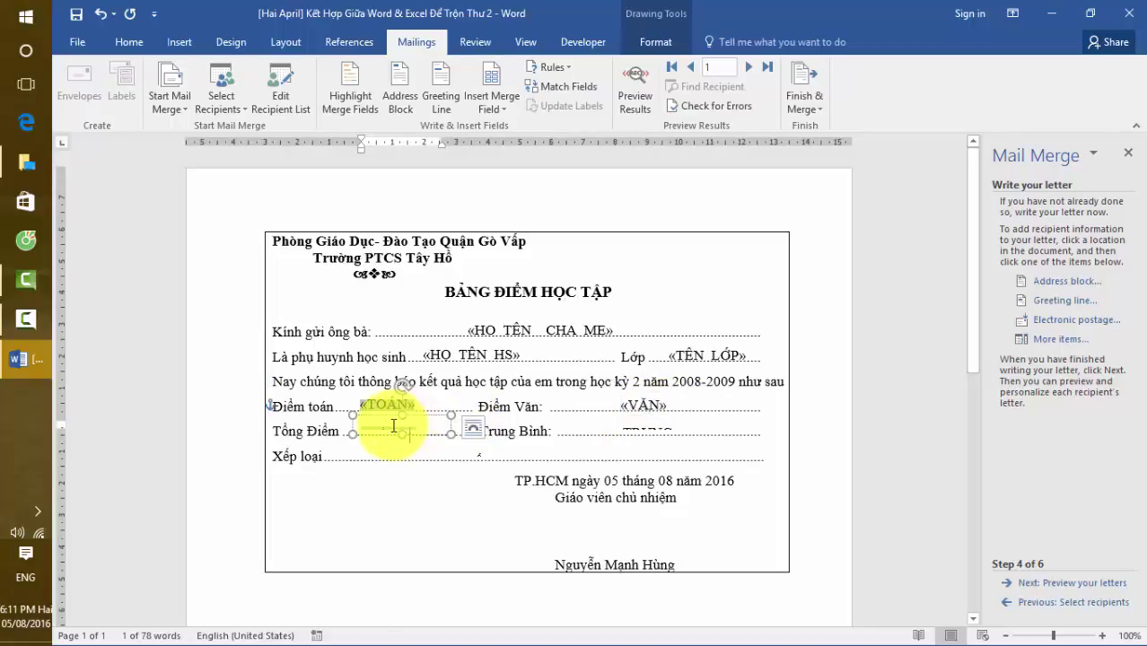
{"action": "double_click", "coordinate": [408, 414]}
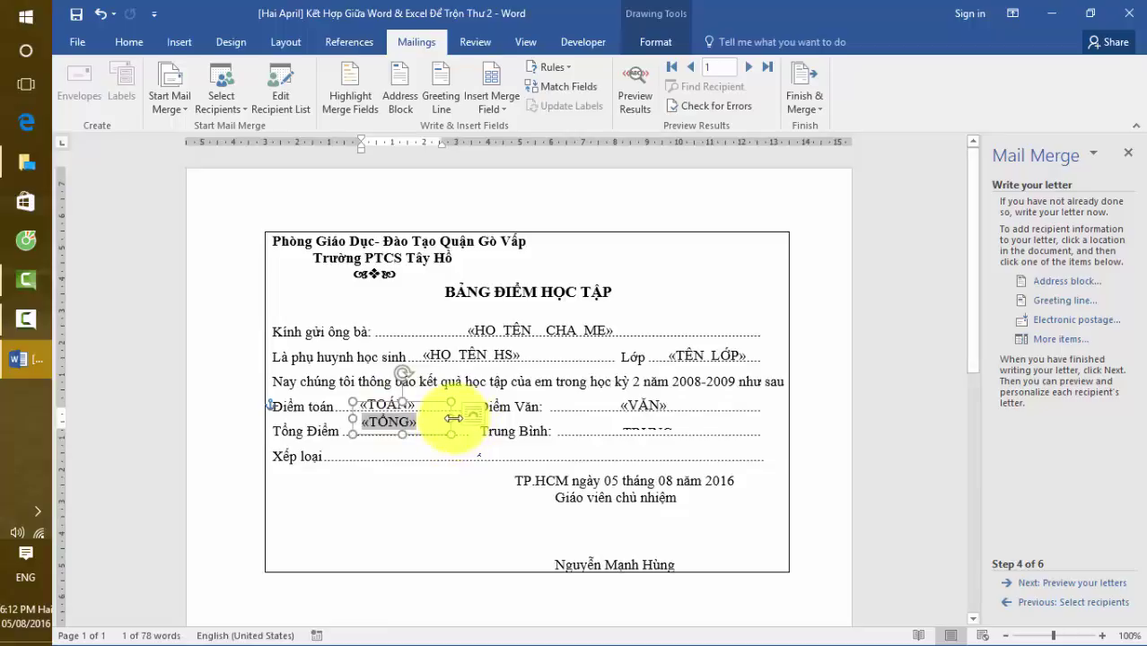
{"action": "left_click_drag", "start_coordinate": [451, 418], "coordinate": [424, 422]}
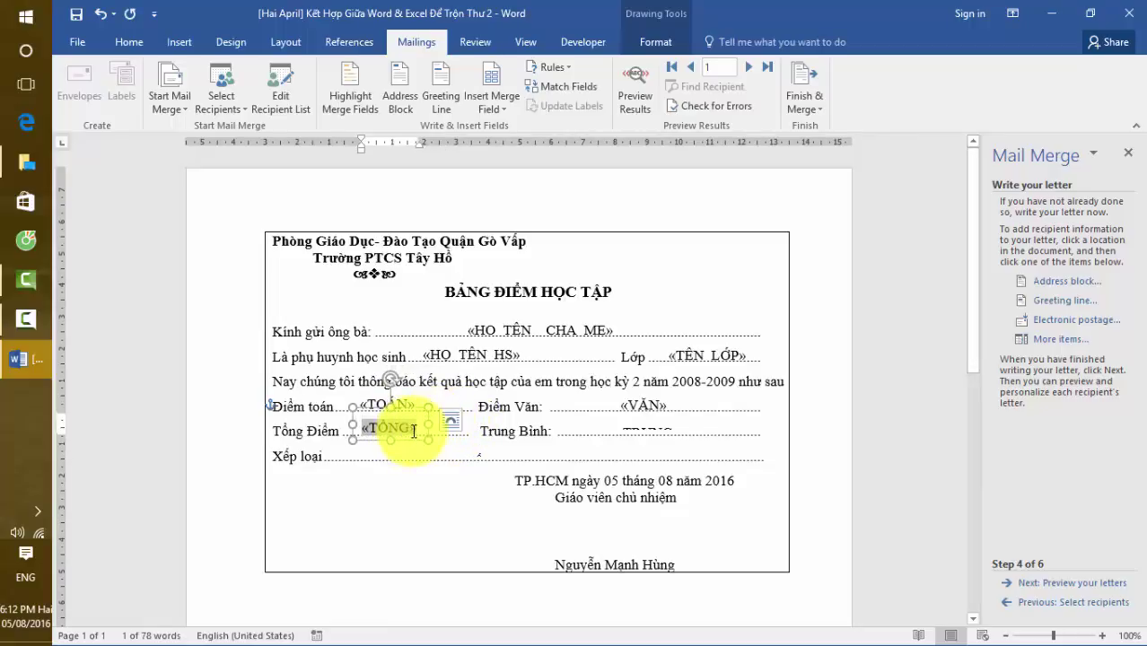
{"action": "left_click", "coordinate": [652, 409]}
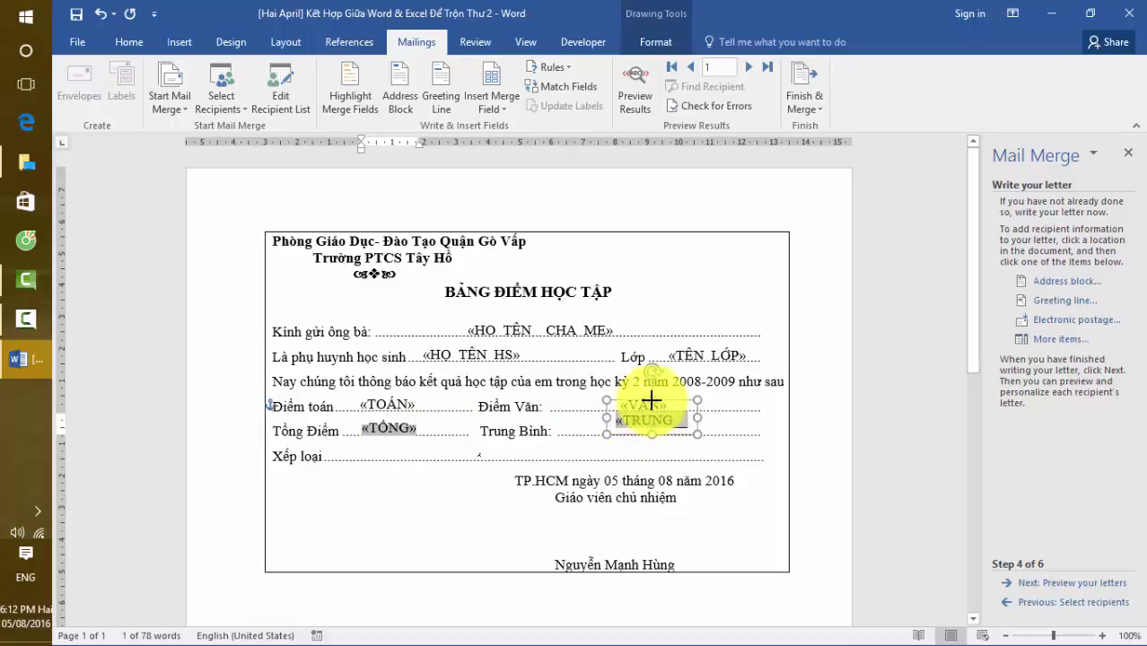
{"action": "left_click_drag", "start_coordinate": [697, 417], "coordinate": [738, 416]}
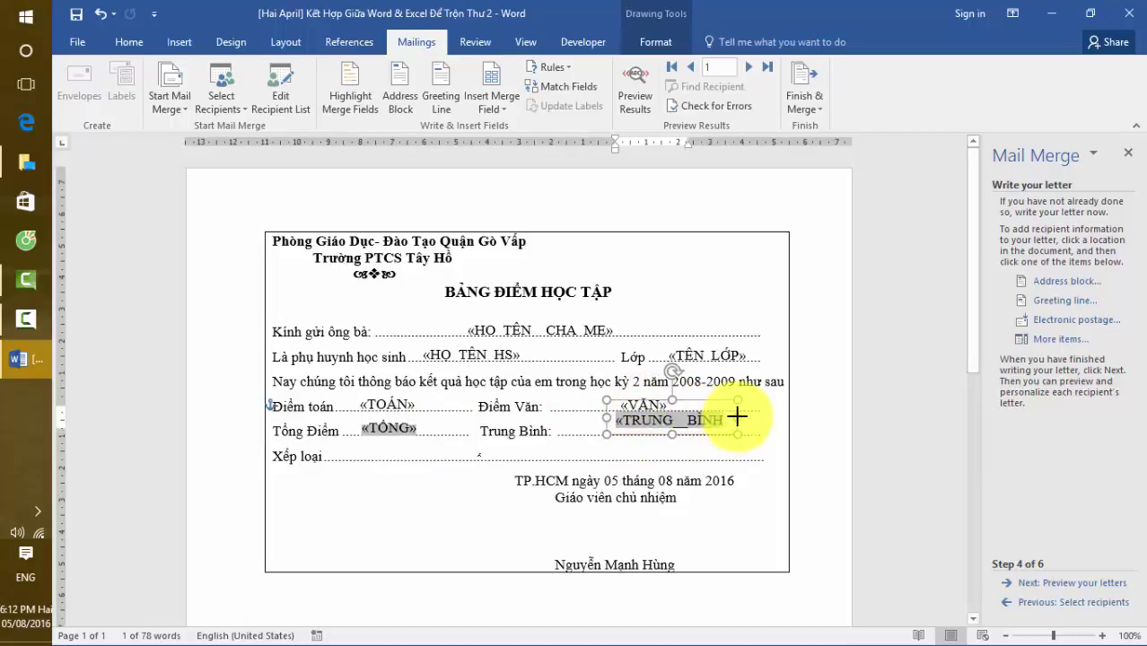
{"action": "left_click_drag", "start_coordinate": [675, 399], "coordinate": [659, 405]}
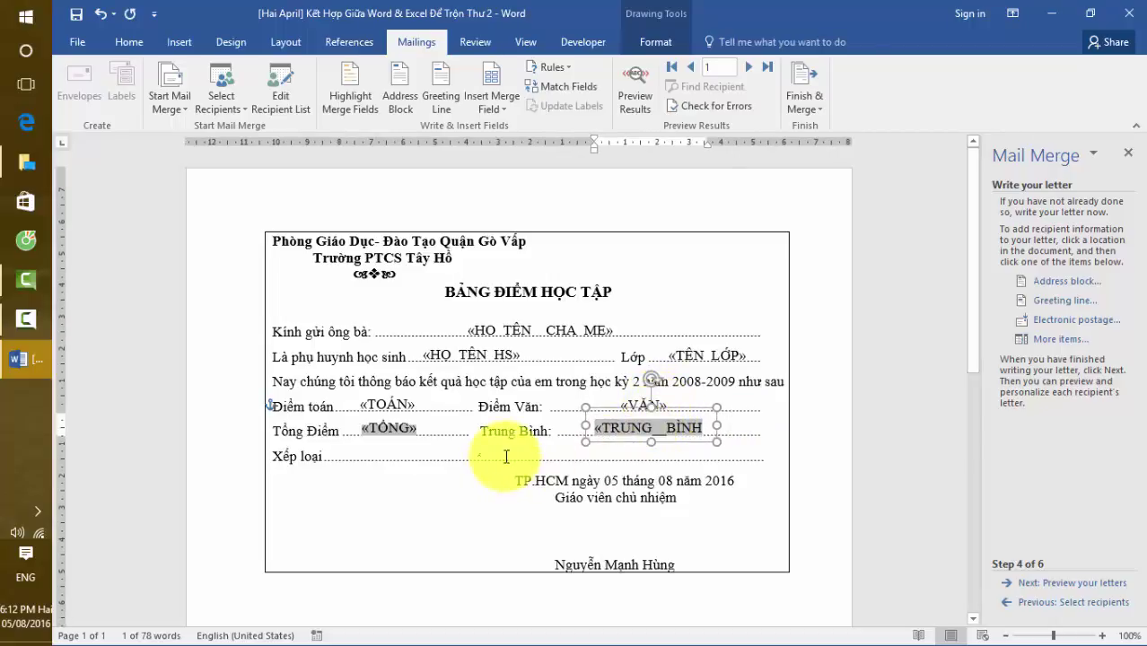
Step: Resize and nudge the «XẾP_LOẠI» box onto the Xếp loại dotted line
{"action": "left_click", "coordinate": [539, 454]}
{"action": "left_click", "coordinate": [530, 442]}
{"action": "left_click_drag", "start_coordinate": [530, 442], "coordinate": [513, 428]}
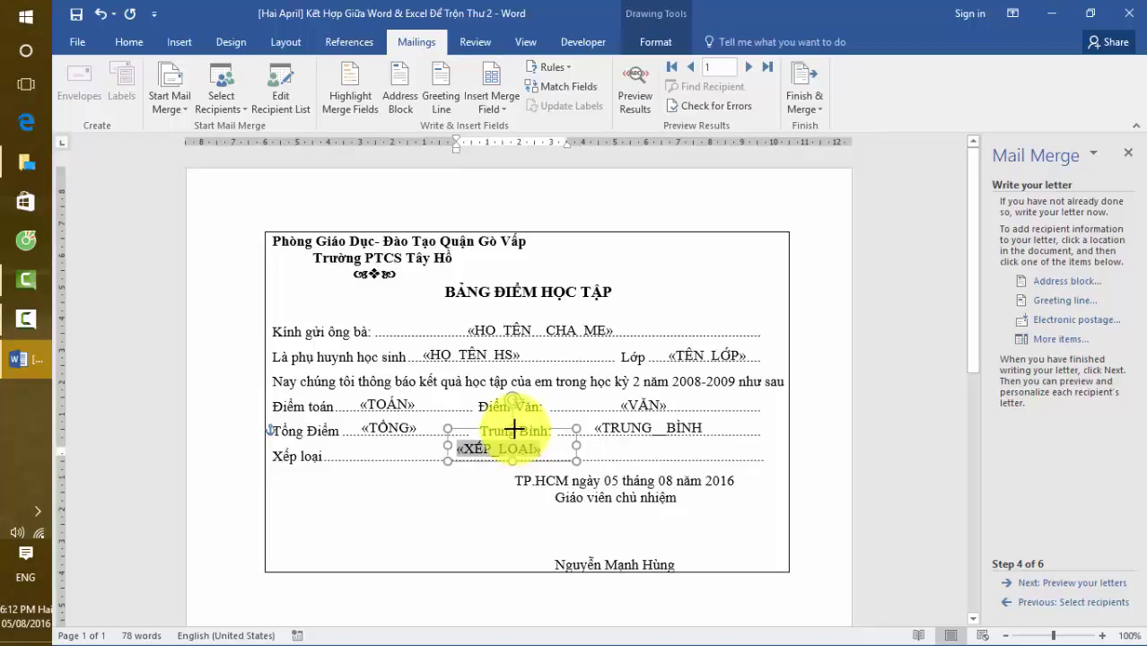
{"action": "left_click_drag", "start_coordinate": [578, 445], "coordinate": [547, 459]}
{"action": "key", "text": "Right"}
{"action": "key", "text": "Right"}
{"action": "key", "text": "Right"}
{"action": "key", "text": "Right"}
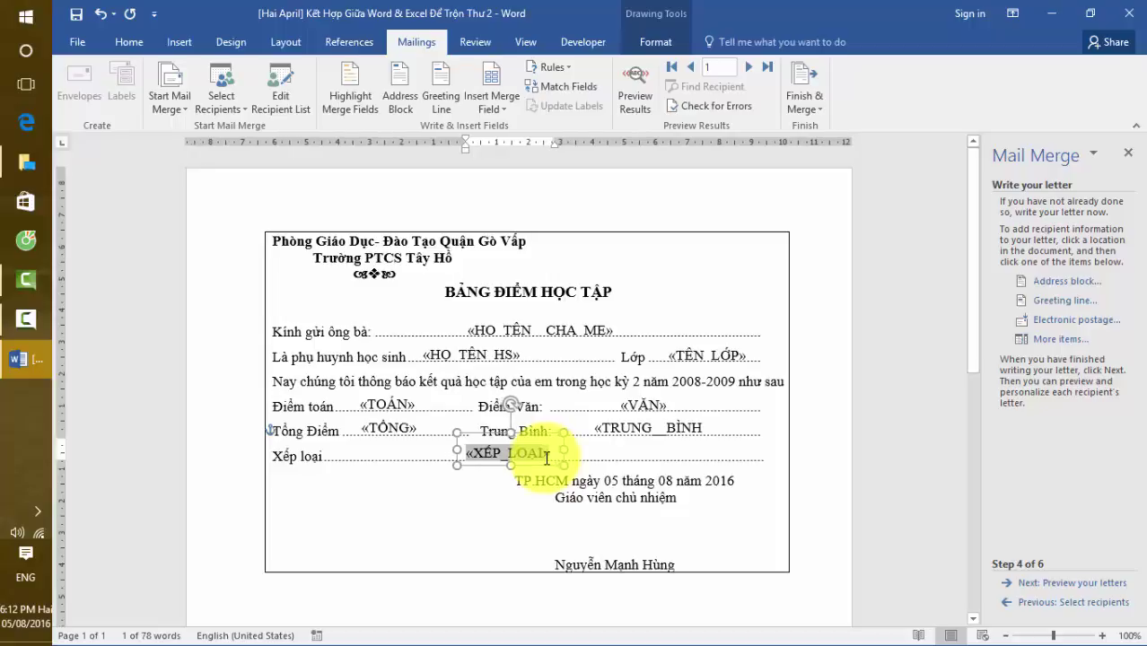
{"action": "left_click", "coordinate": [539, 462]}
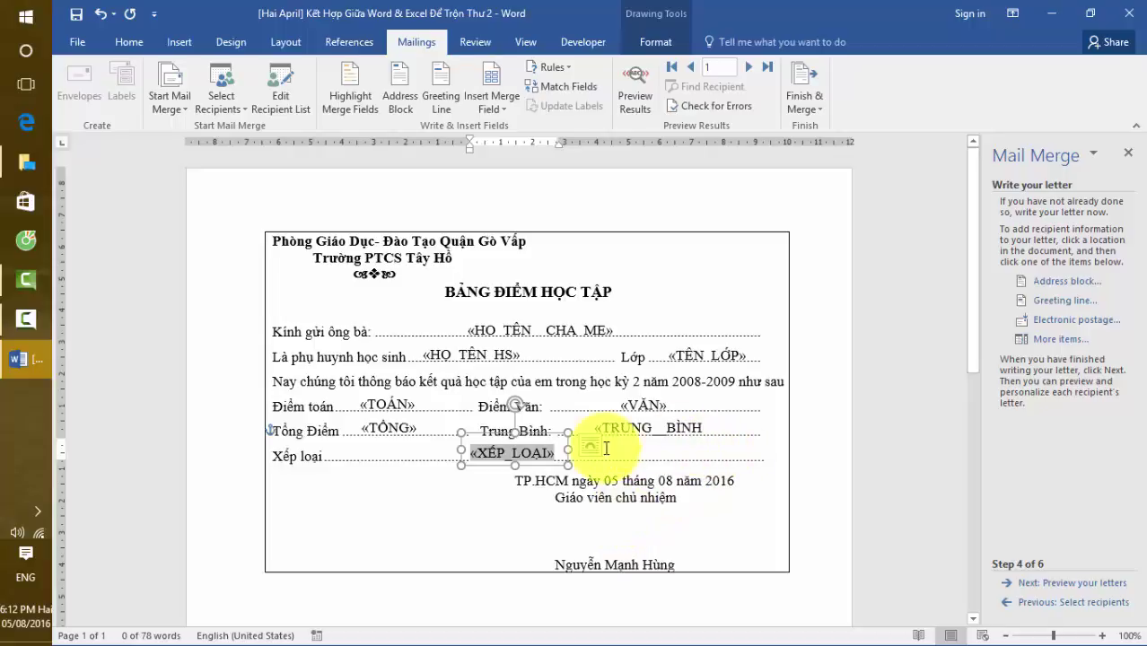
{"action": "left_click", "coordinate": [745, 510]}
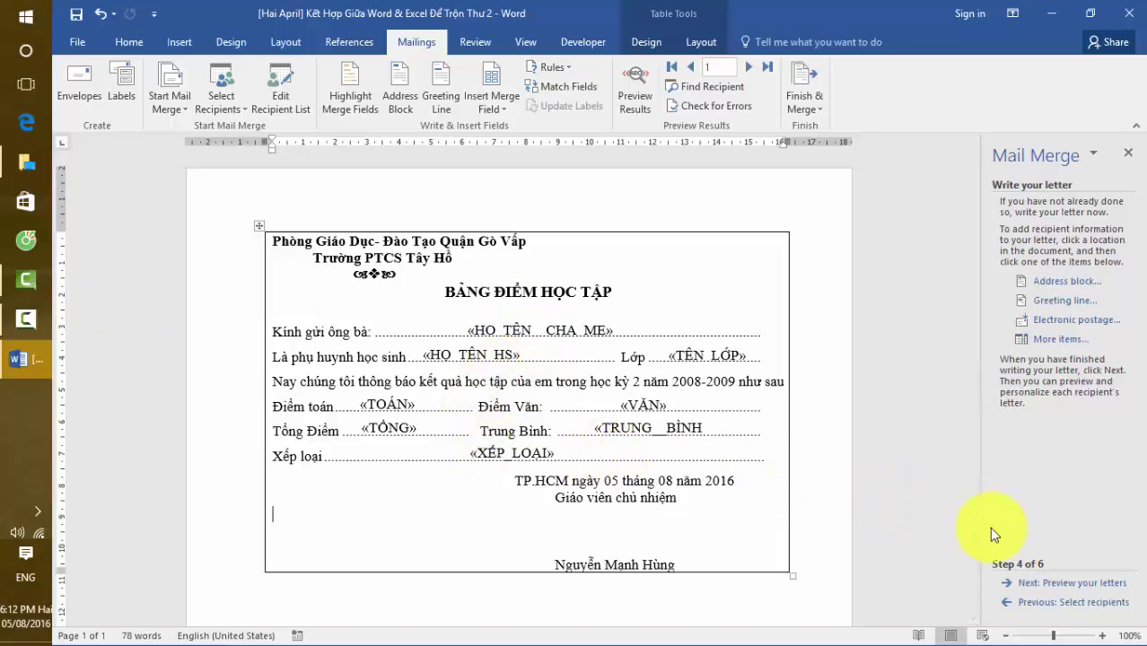
{"action": "left_click", "coordinate": [1116, 590]}
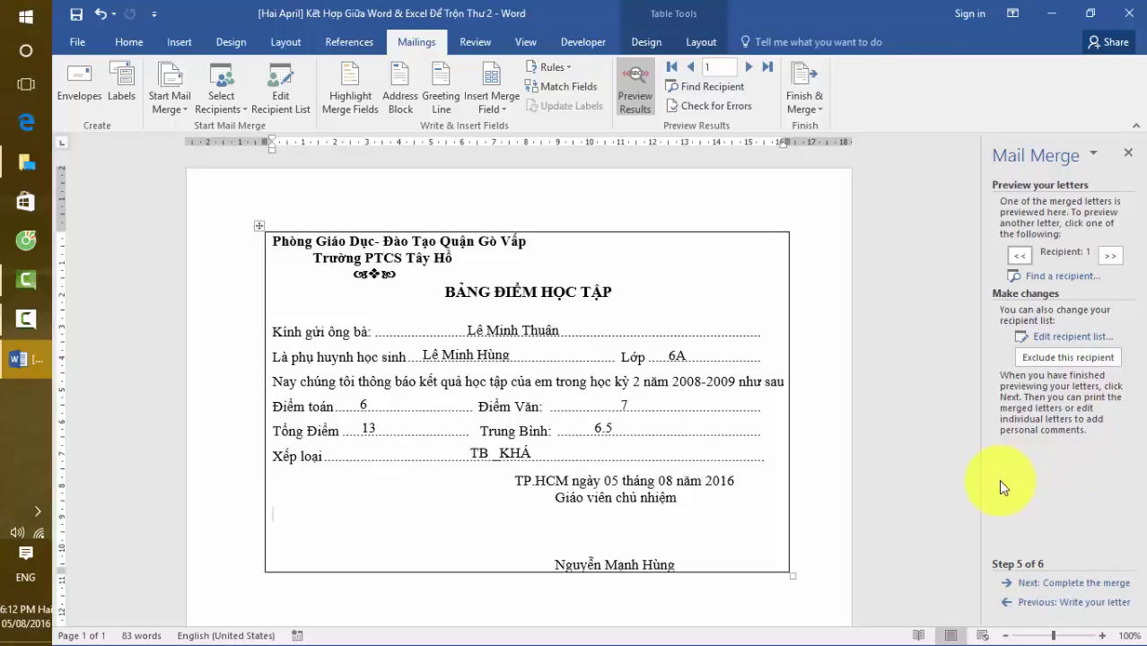
{"action": "left_click", "coordinate": [1111, 256]}
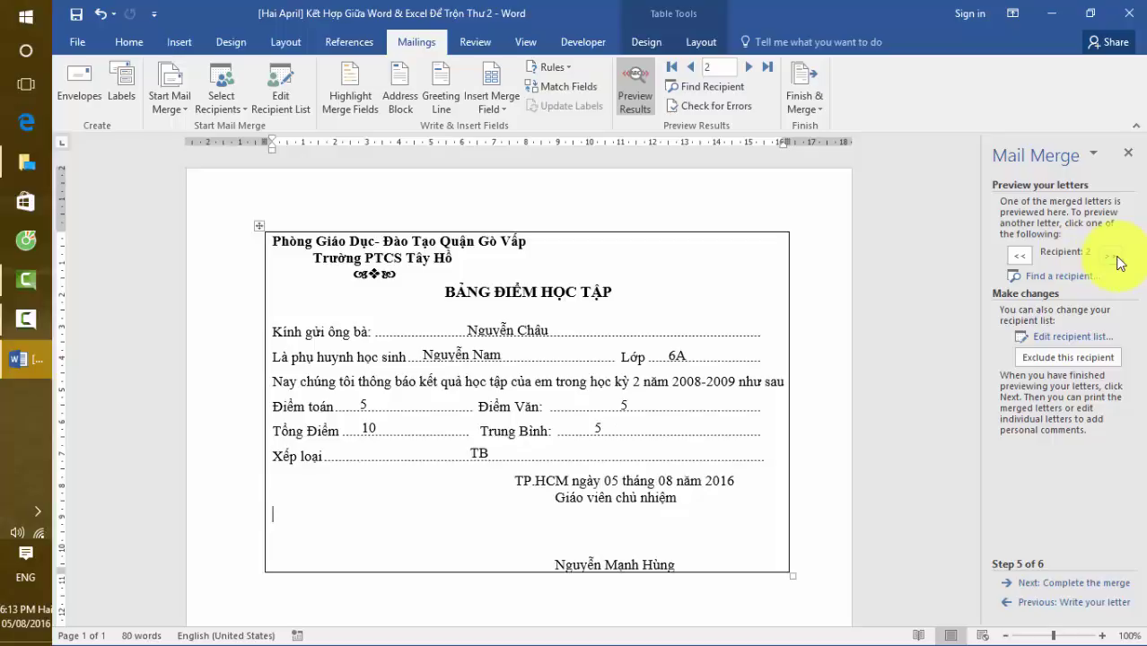
{"action": "left_click", "coordinate": [1111, 255]}
{"action": "left_click", "coordinate": [1111, 256]}
{"action": "left_click", "coordinate": [1111, 255]}
{"action": "left_click", "coordinate": [1111, 256]}
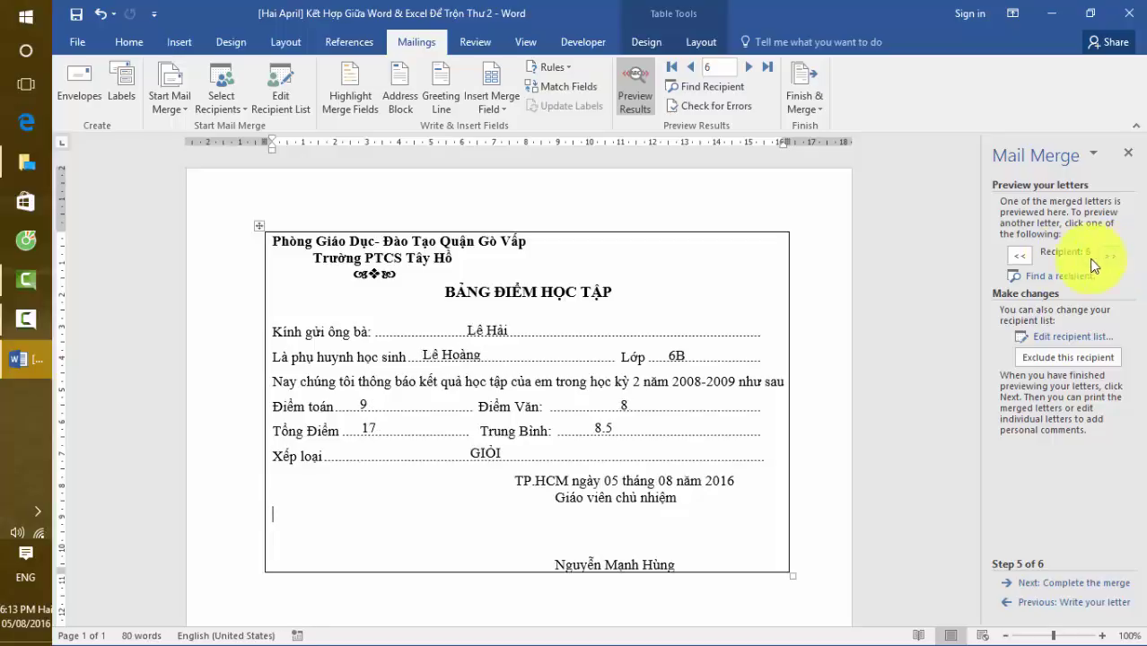
{"action": "left_click", "coordinate": [1020, 256]}
{"action": "left_click", "coordinate": [1020, 256]}
{"action": "left_click", "coordinate": [1021, 256]}
{"action": "left_click", "coordinate": [1020, 256]}
{"action": "left_click", "coordinate": [1020, 256]}
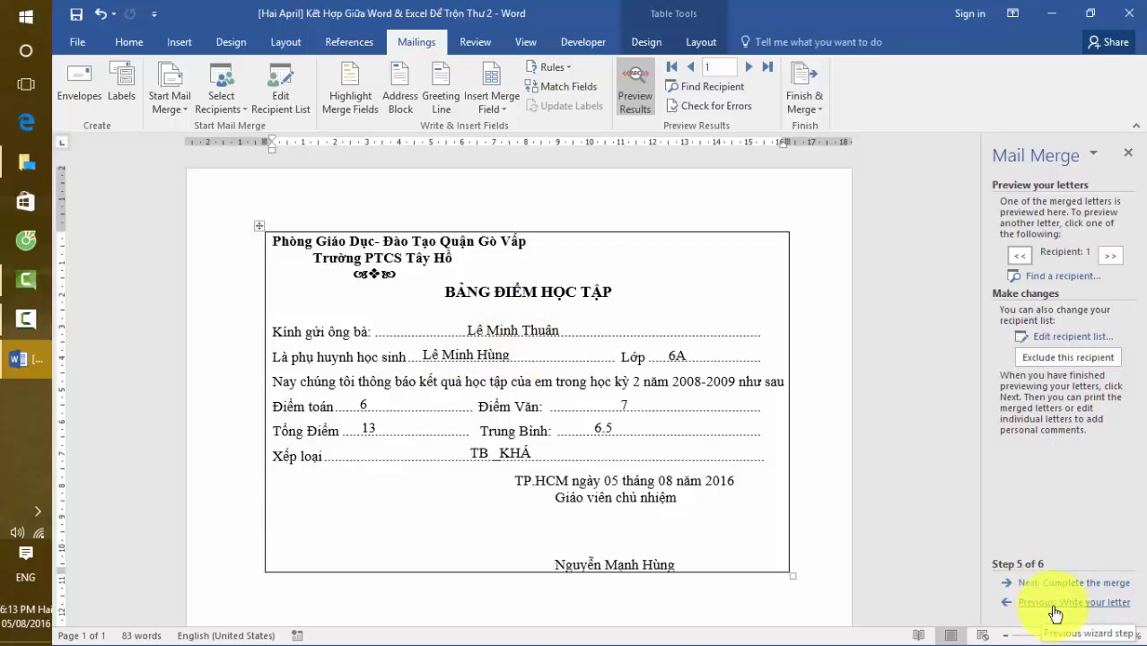
Step: Narrow the «HỌ TÊN HS» box and shift the «TOÁN» and «TỔNG» fields slightly right
{"action": "left_click", "coordinate": [1113, 604]}
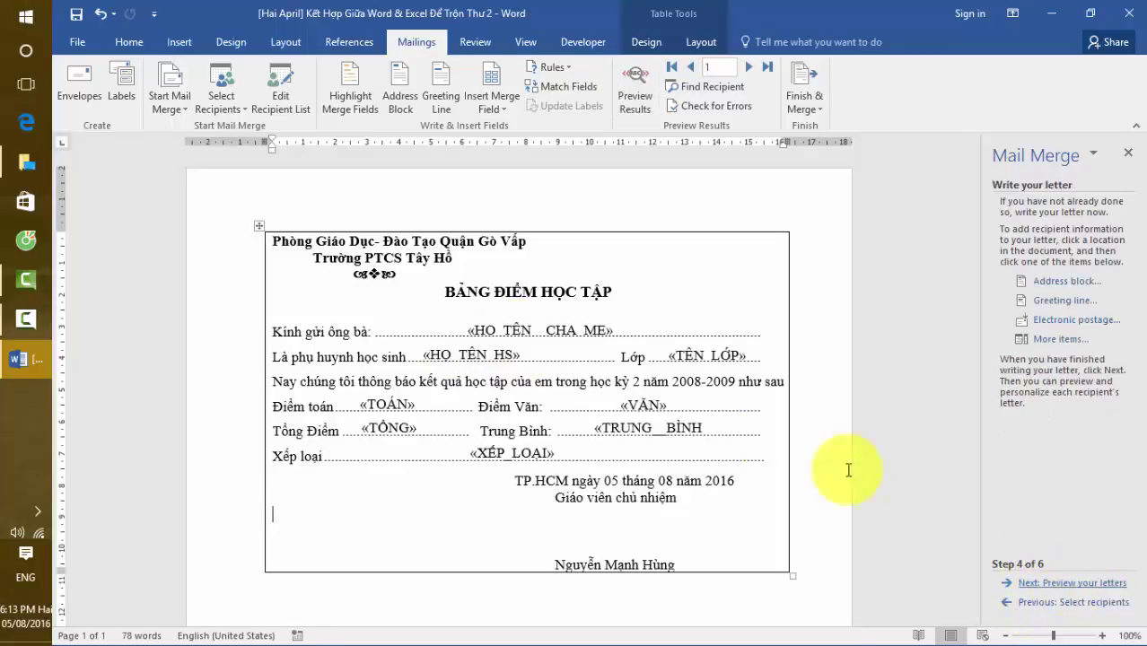
{"action": "left_click", "coordinate": [499, 351]}
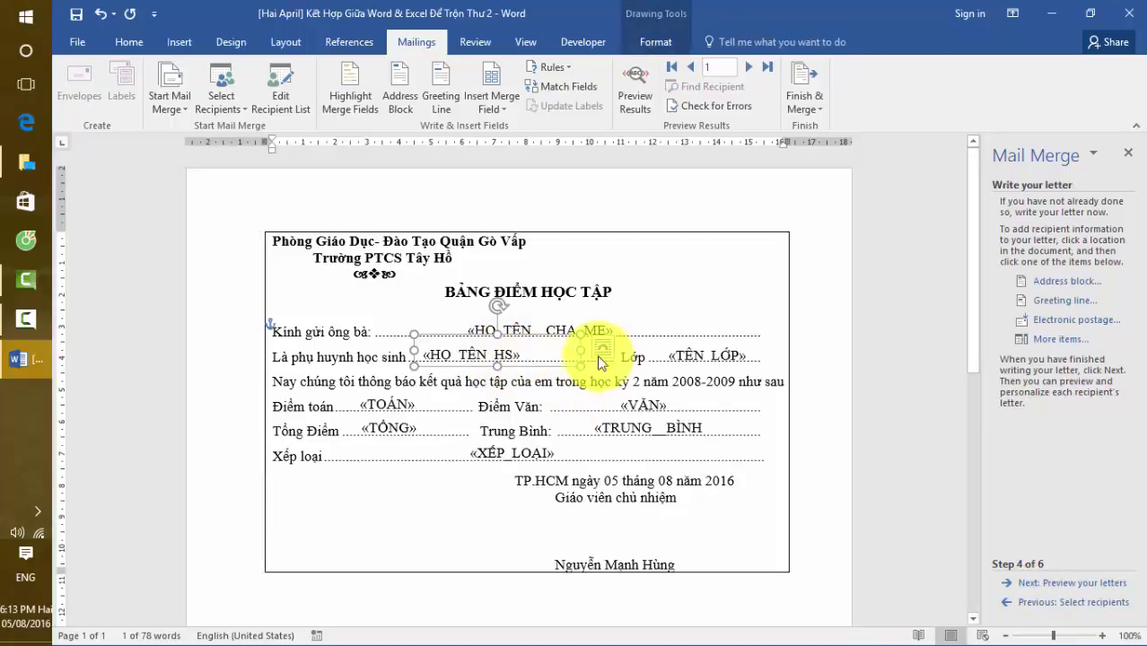
{"action": "mouse_move", "coordinate": [581, 351]}
{"action": "left_mouse_down"}
{"action": "mouse_move", "coordinate": [558, 354]}
{"action": "mouse_move", "coordinate": [574, 370]}
{"action": "left_mouse_up"}
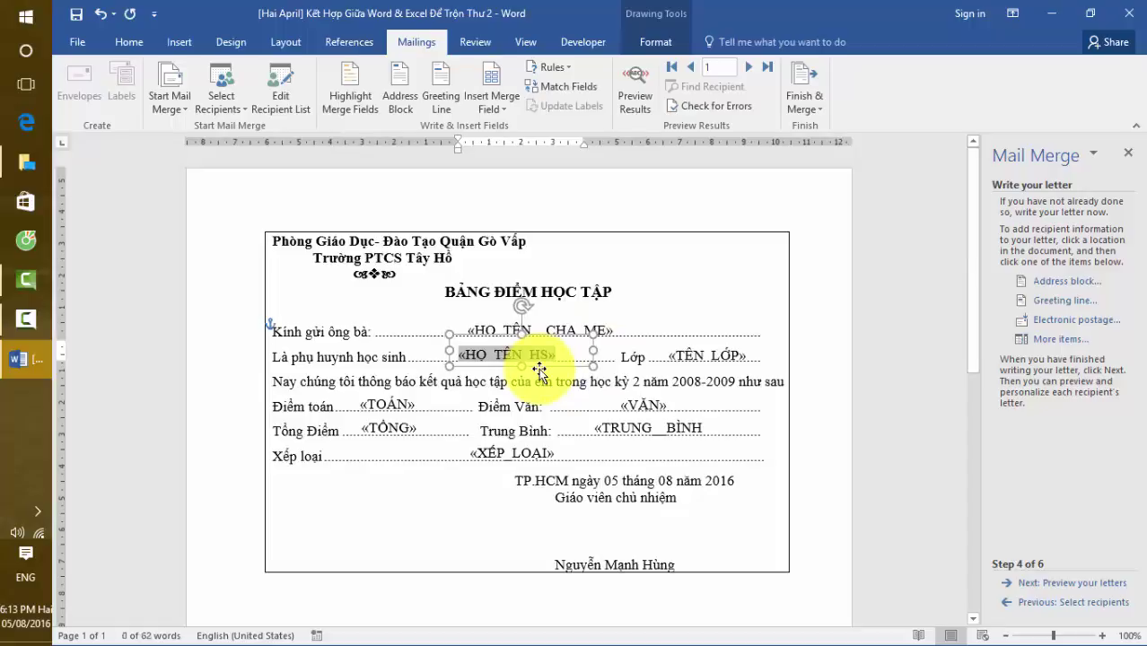
{"action": "left_click", "coordinate": [416, 407]}
{"action": "left_click", "coordinate": [413, 395]}
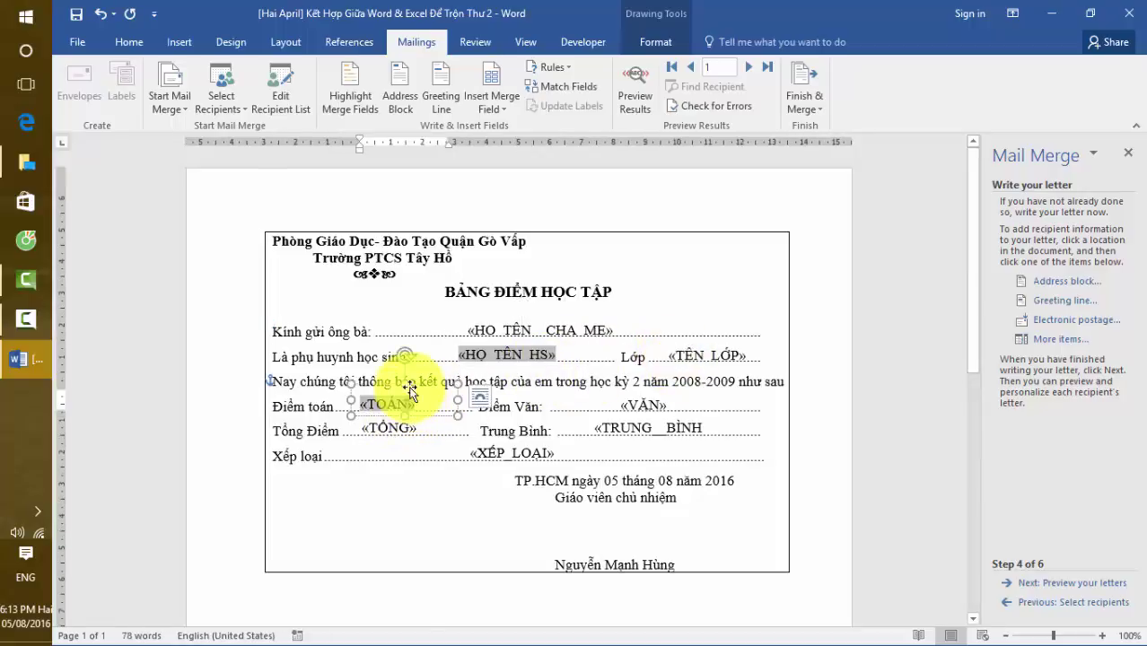
{"action": "left_click_drag", "start_coordinate": [413, 384], "coordinate": [424, 385]}
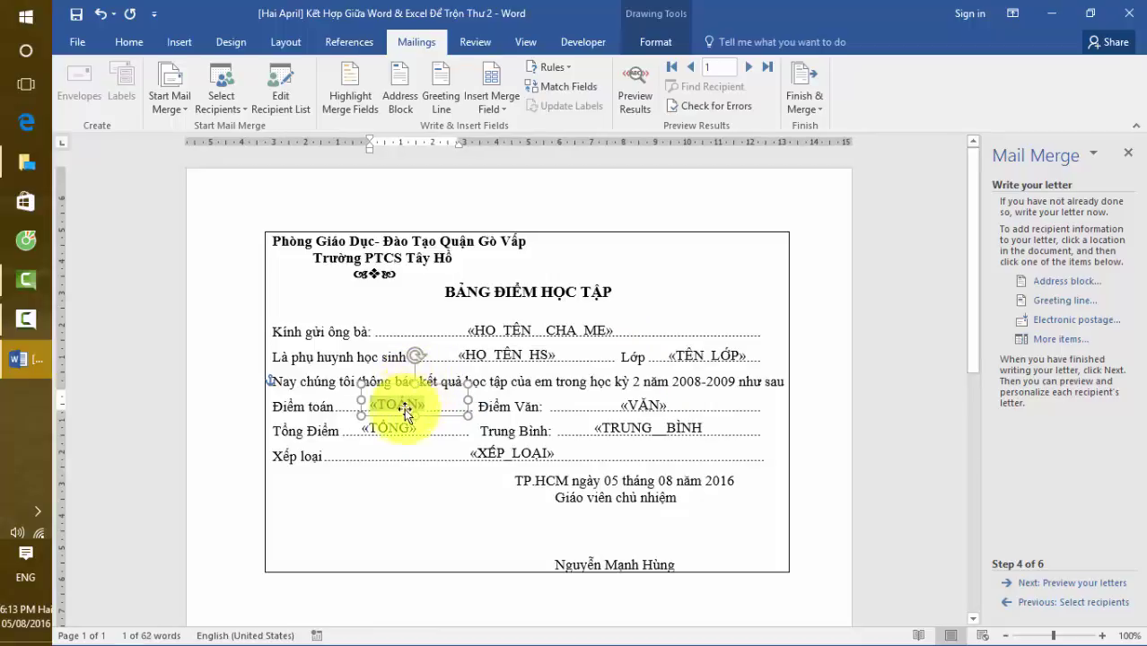
{"action": "left_click", "coordinate": [403, 427]}
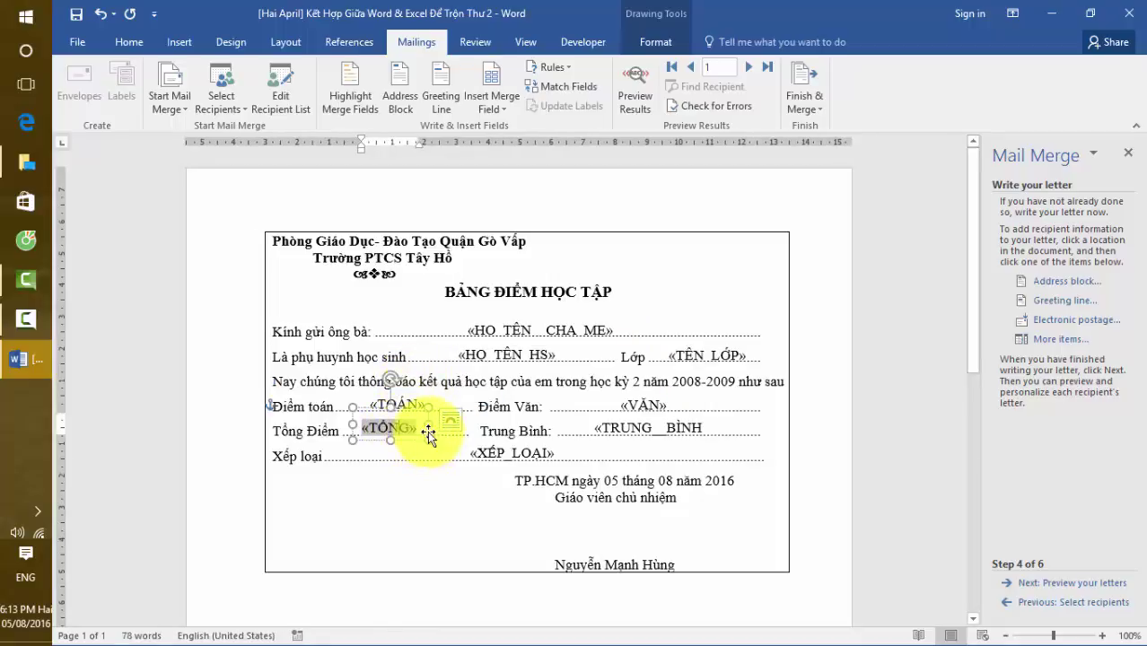
{"action": "left_click_drag", "start_coordinate": [412, 443], "coordinate": [420, 440]}
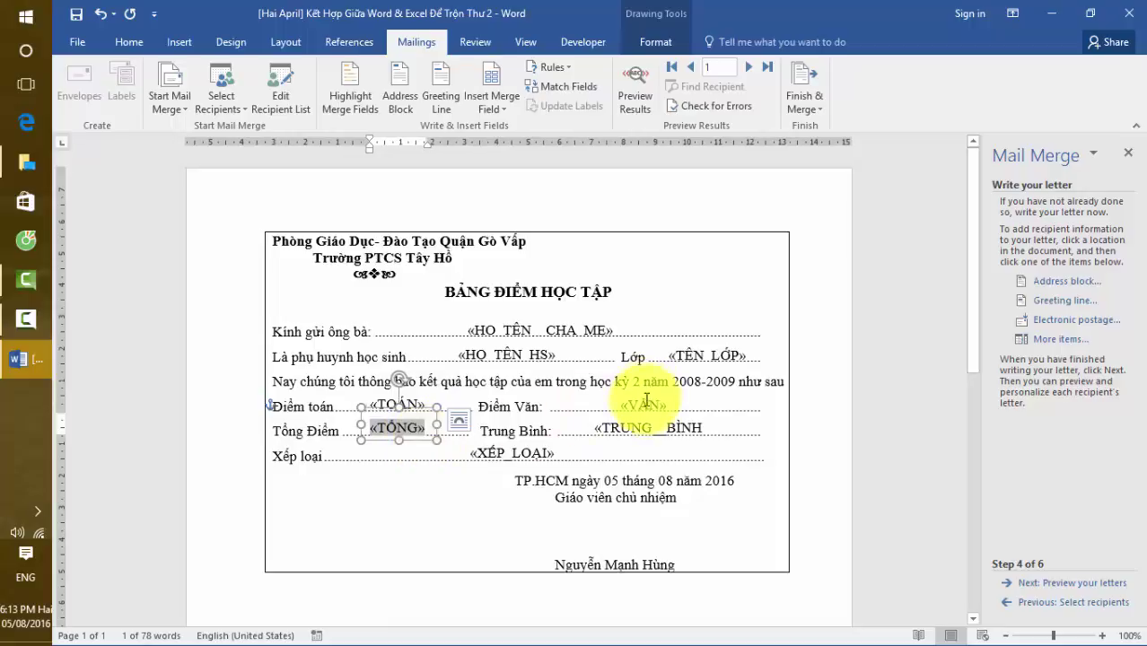
Step: Align «VĂN» and «TRUNG_BÌNH», move «XẾP_LOẠI» left under «TỔNG», and preview recipient 1
{"action": "left_click", "coordinate": [644, 405]}
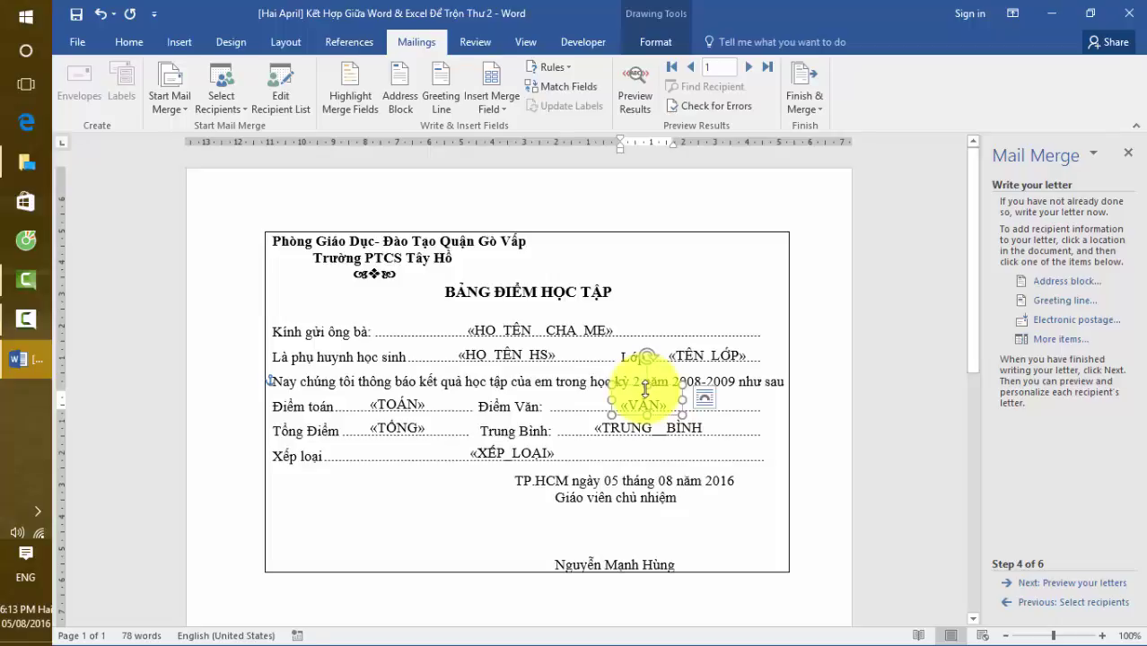
{"action": "left_click_drag", "start_coordinate": [638, 389], "coordinate": [638, 387]}
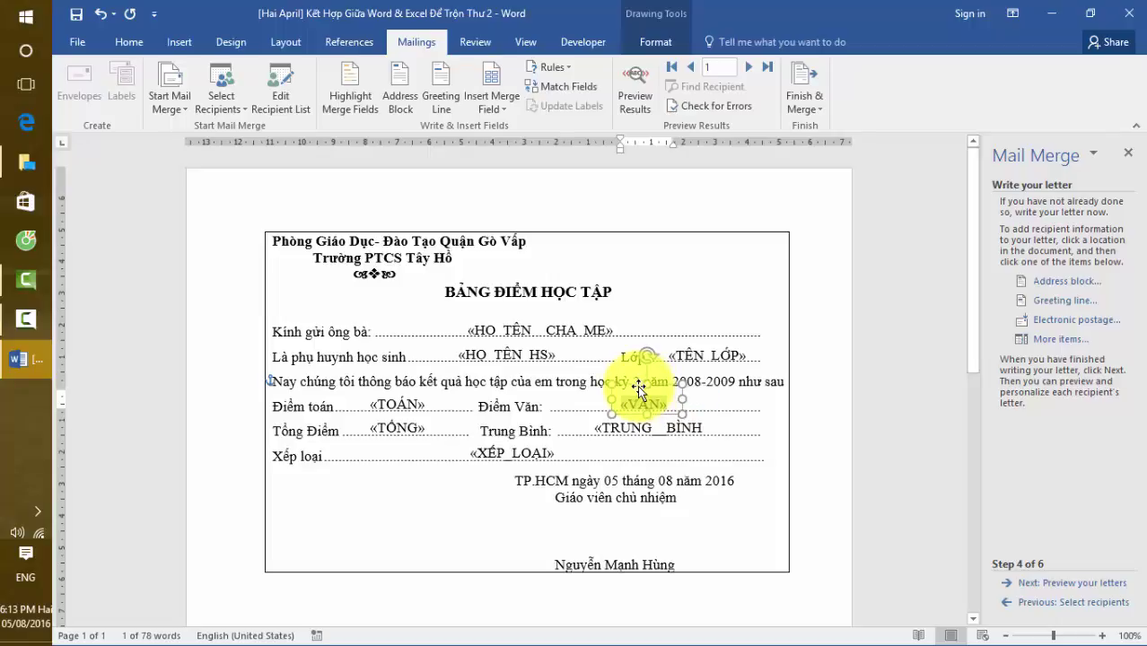
{"action": "left_click", "coordinate": [601, 422]}
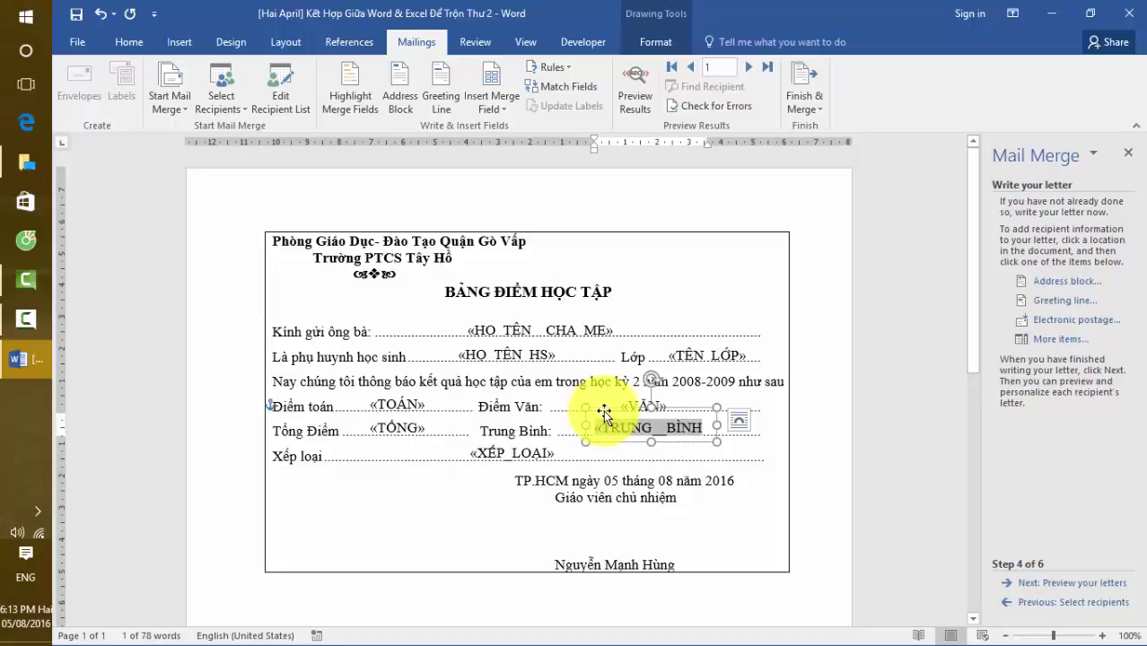
{"action": "left_click_drag", "start_coordinate": [606, 414], "coordinate": [607, 413]}
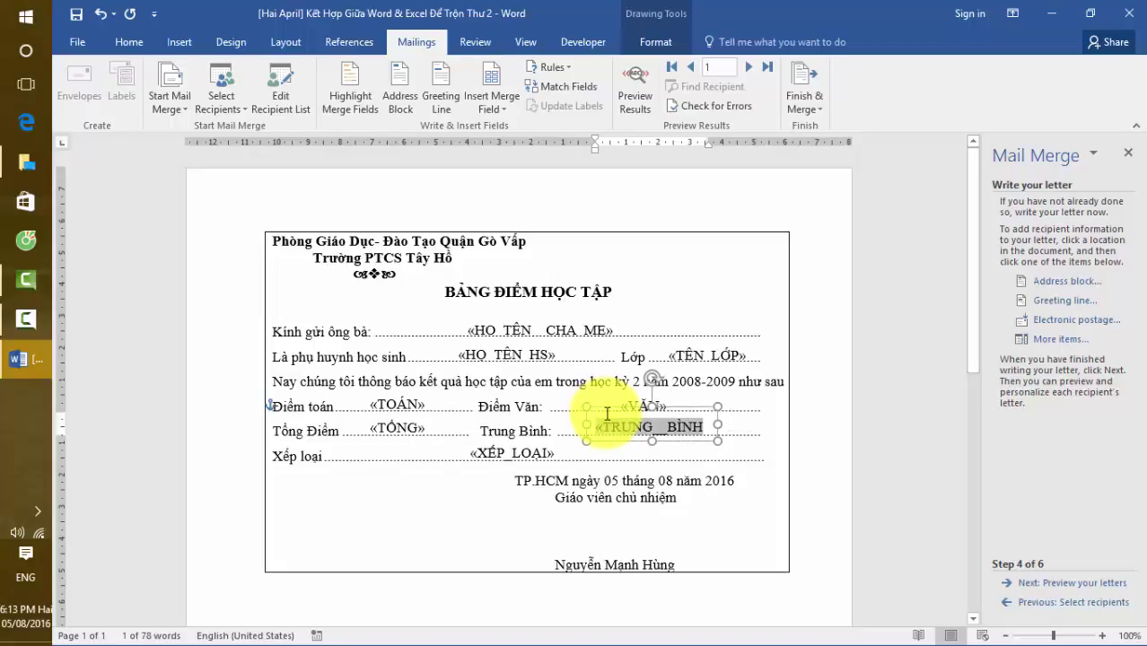
{"action": "left_click", "coordinate": [517, 459]}
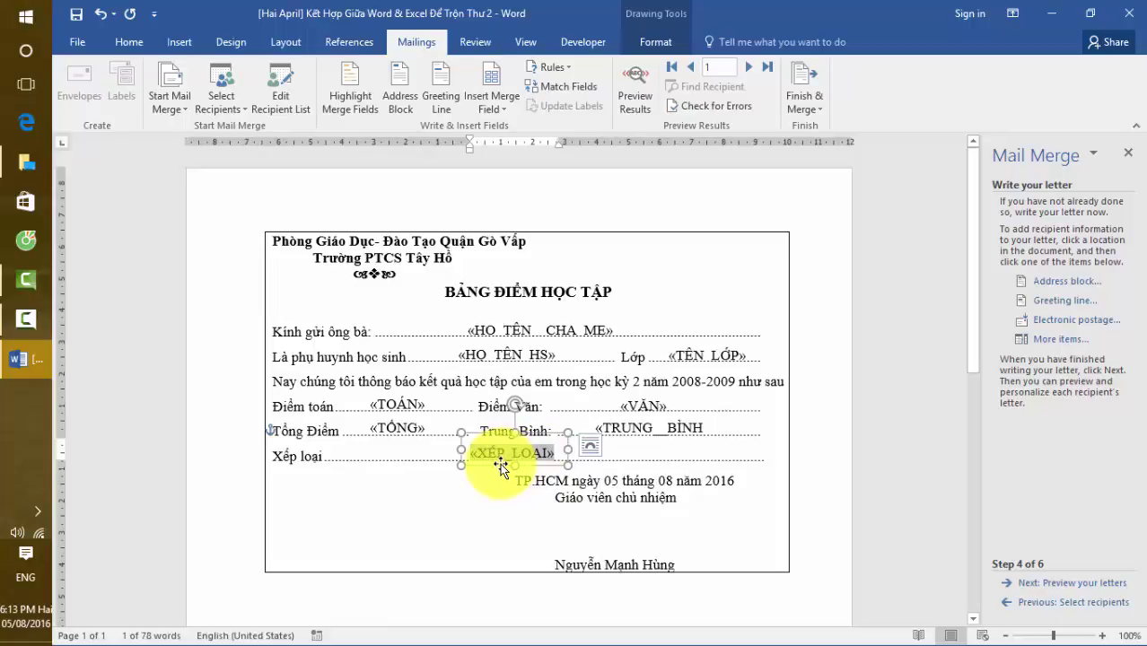
{"action": "left_click_drag", "start_coordinate": [501, 466], "coordinate": [413, 462]}
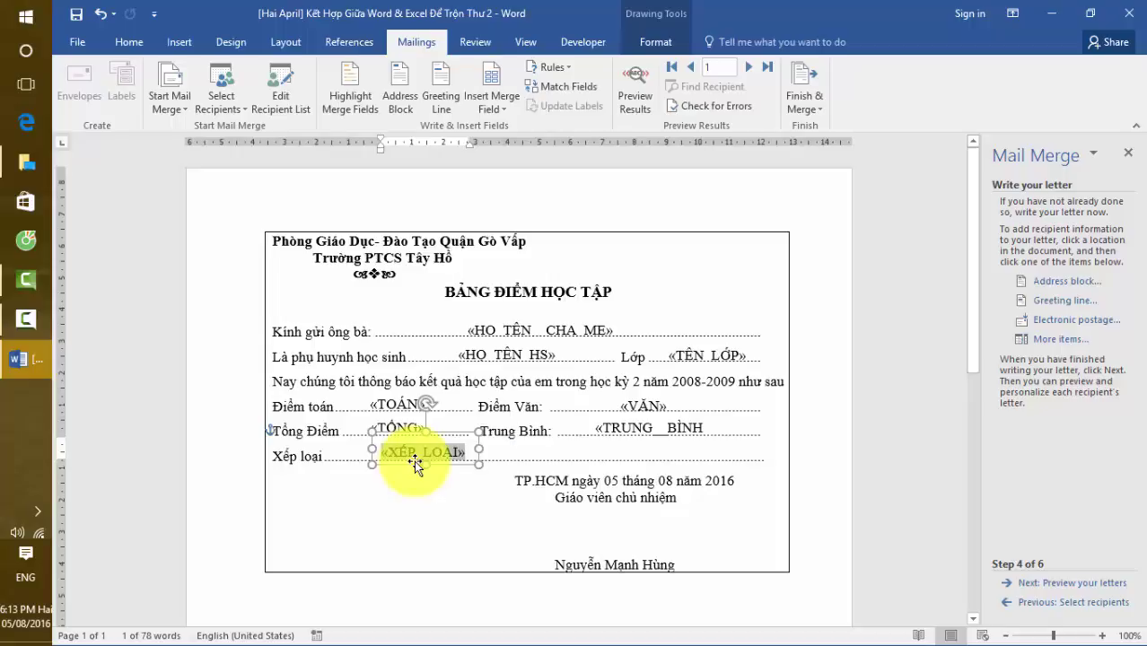
{"action": "left_click", "coordinate": [500, 482]}
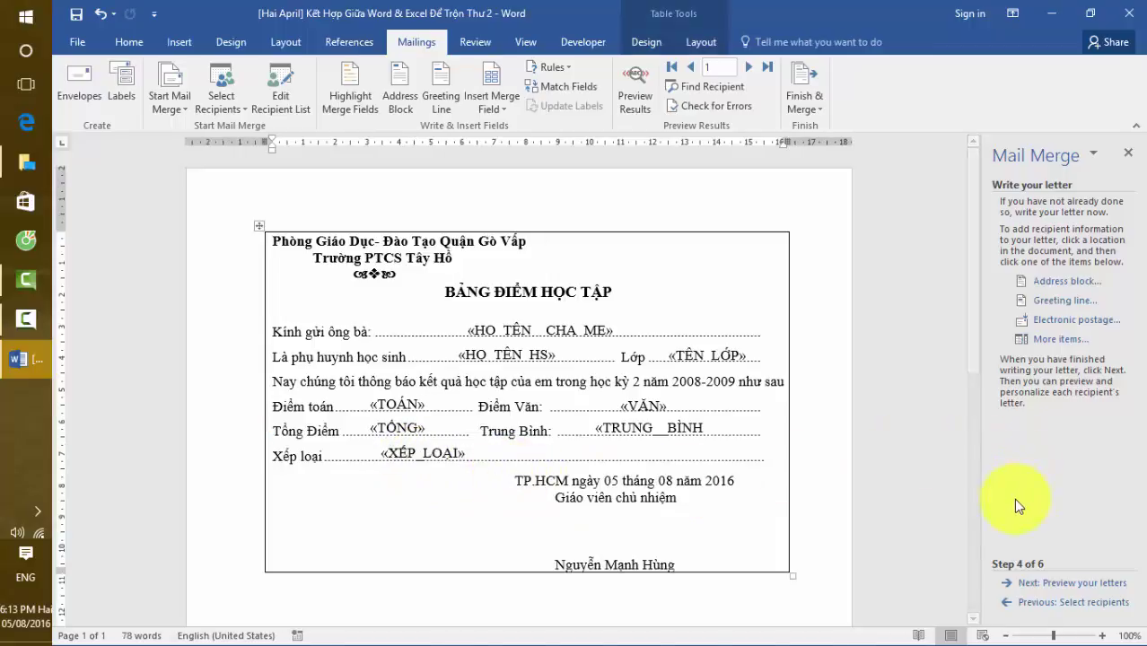
{"action": "left_click", "coordinate": [1046, 584]}
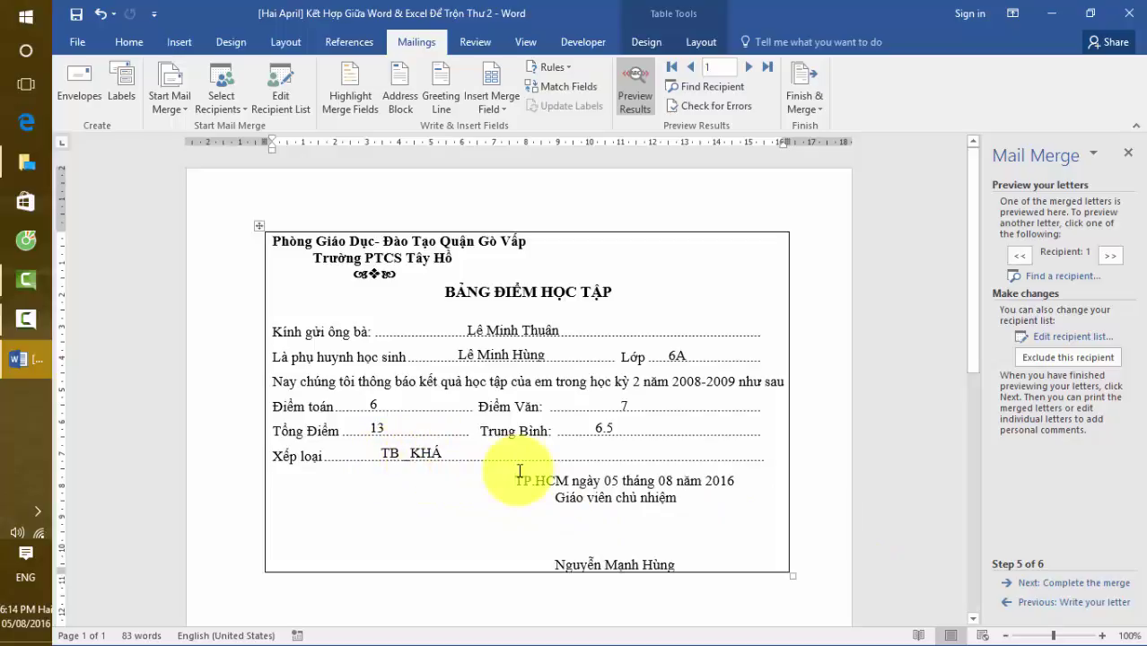
Step: Move «XẾP_LOẠI» back right along its dotted line and preview the letters again
{"action": "left_click", "coordinate": [1050, 602]}
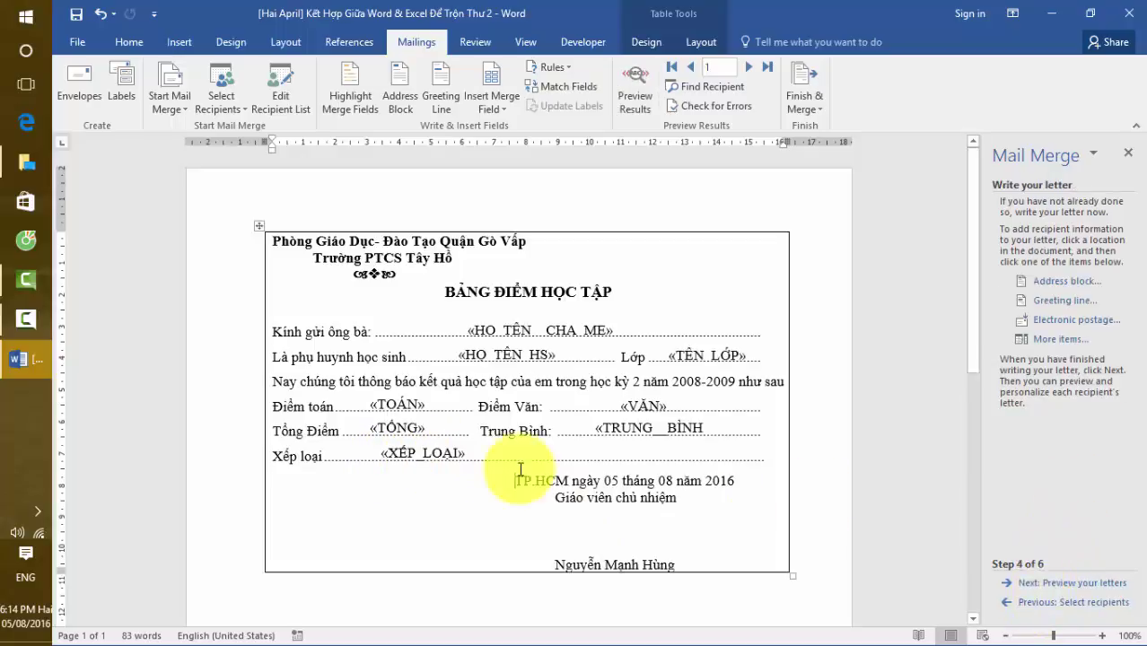
{"action": "left_click", "coordinate": [411, 456]}
{"action": "left_click_drag", "start_coordinate": [412, 472], "coordinate": [500, 468]}
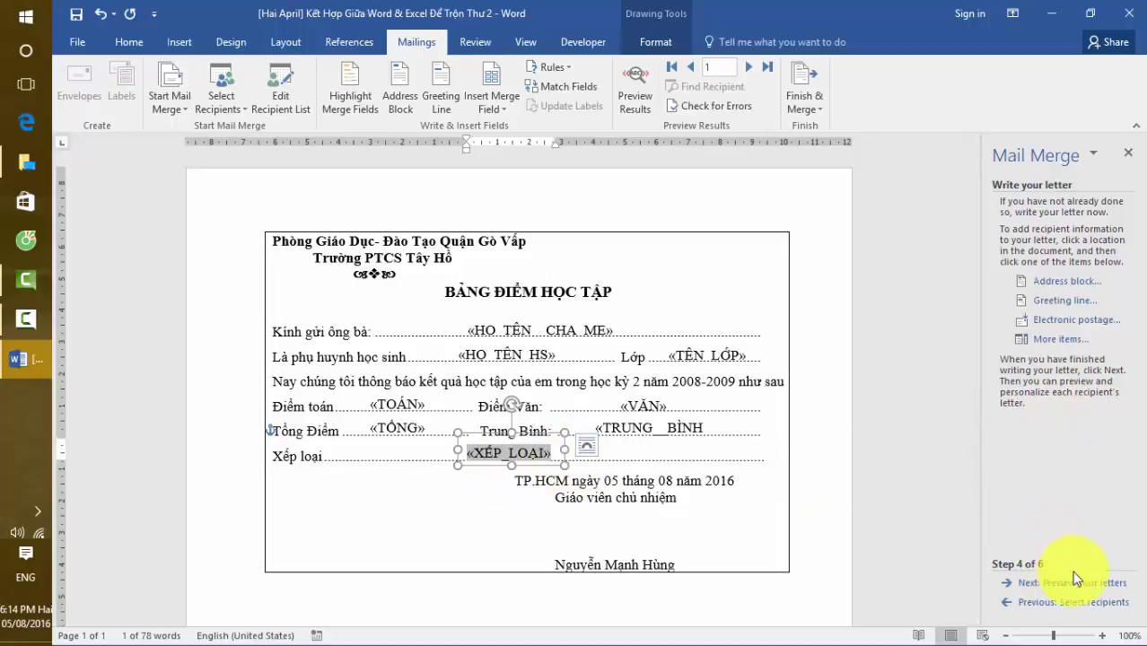
{"action": "left_click", "coordinate": [1122, 583]}
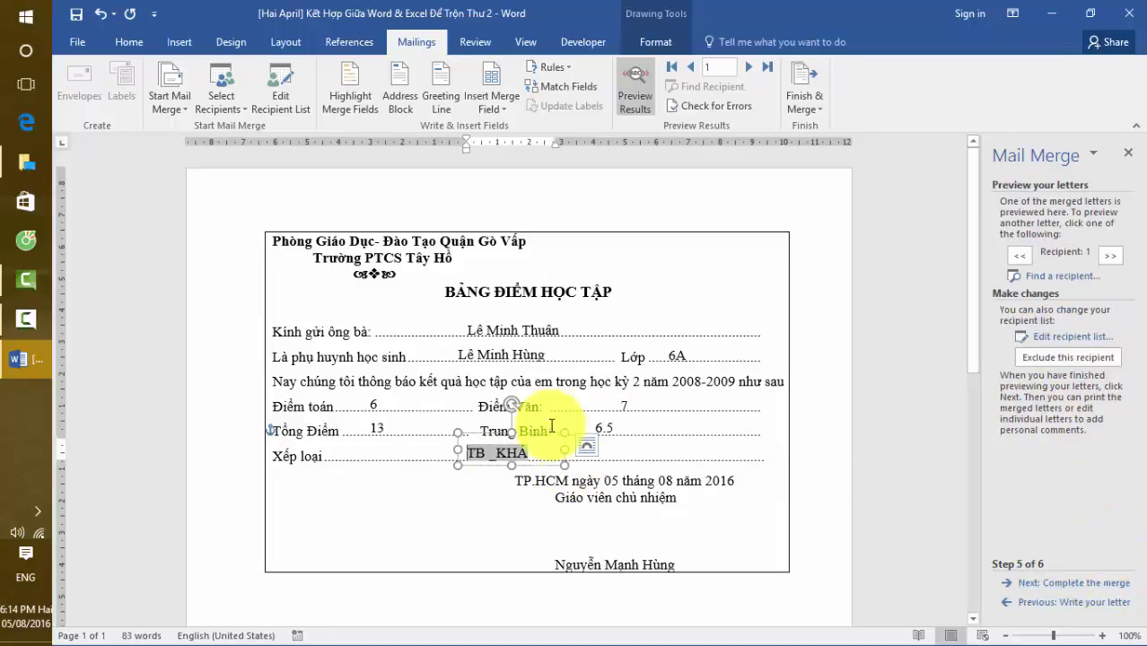
{"action": "left_click", "coordinate": [479, 491]}
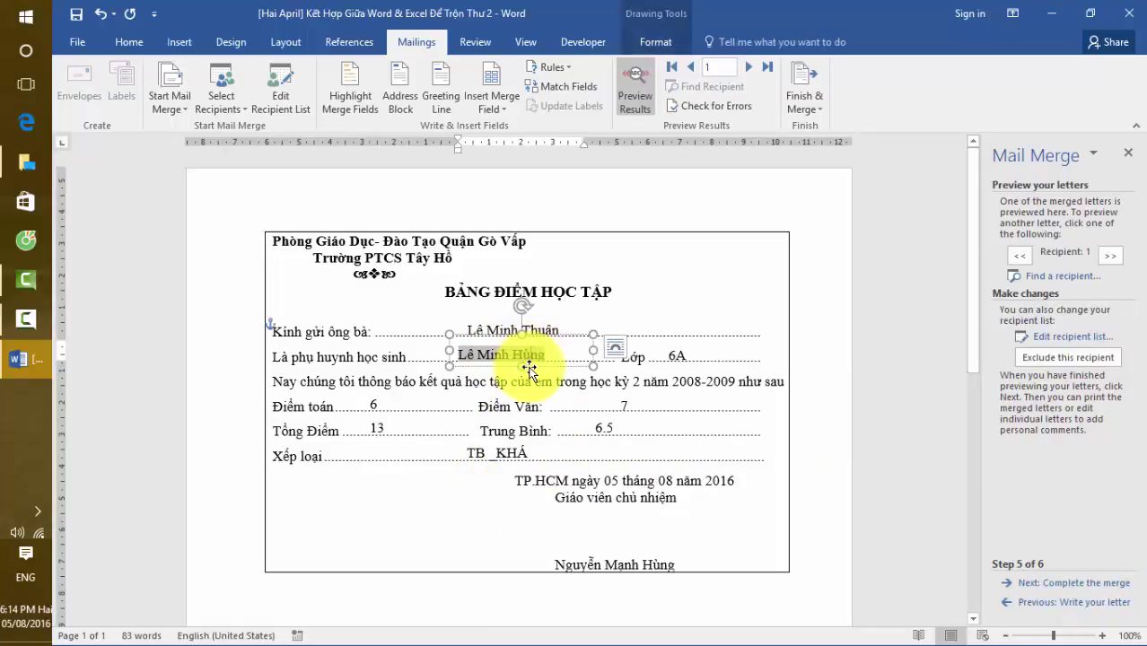
Step: Switch between editing and preview to check the parent-name and student-name field boxes
{"action": "left_click", "coordinate": [1033, 602]}
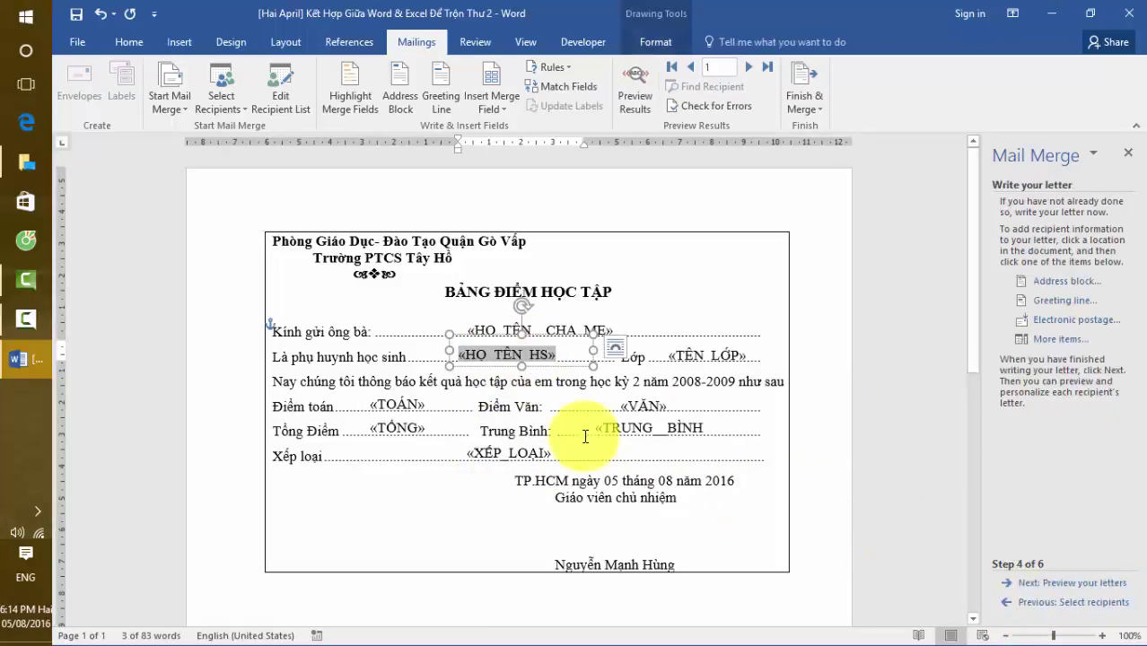
{"action": "left_click", "coordinate": [556, 334]}
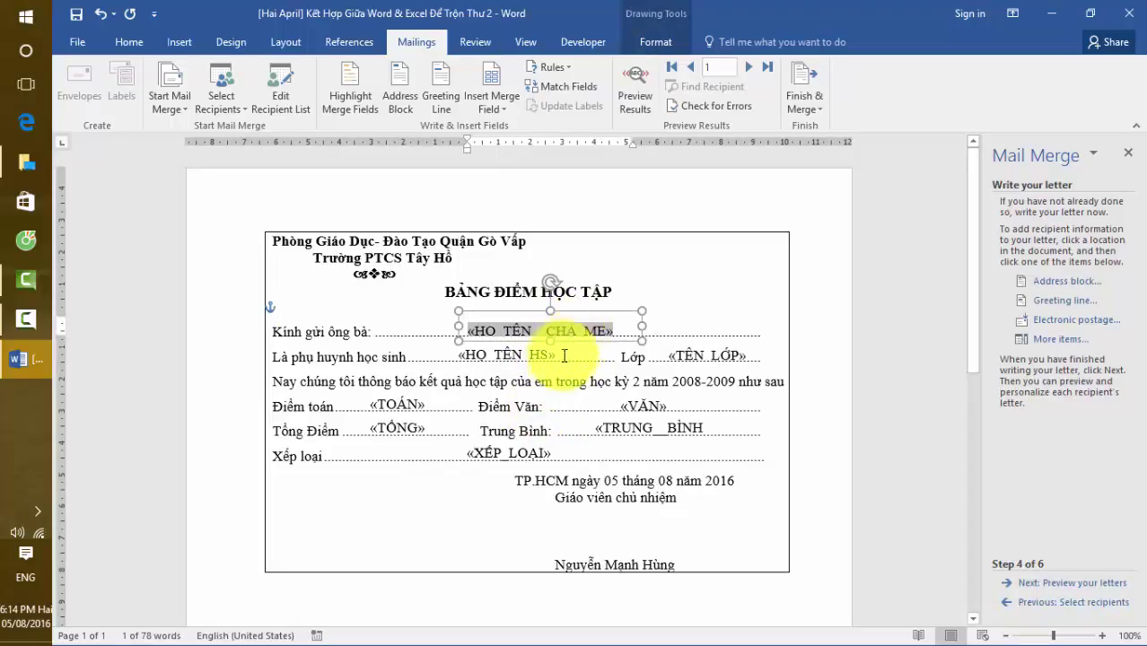
{"action": "left_click", "coordinate": [549, 361]}
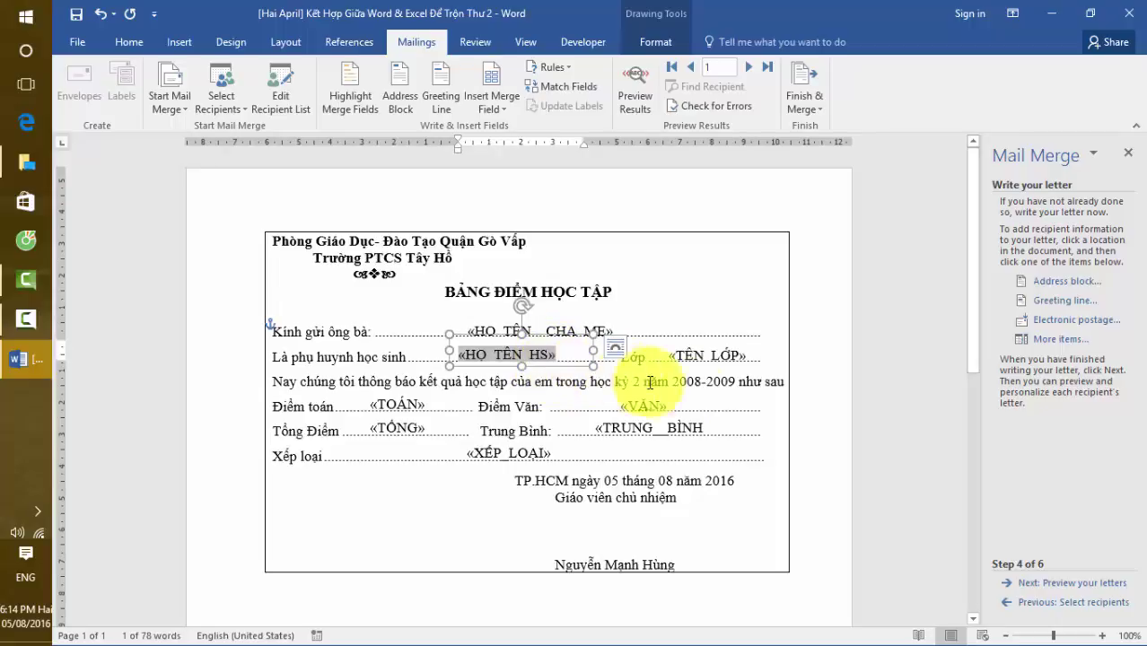
{"action": "left_click", "coordinate": [1049, 584]}
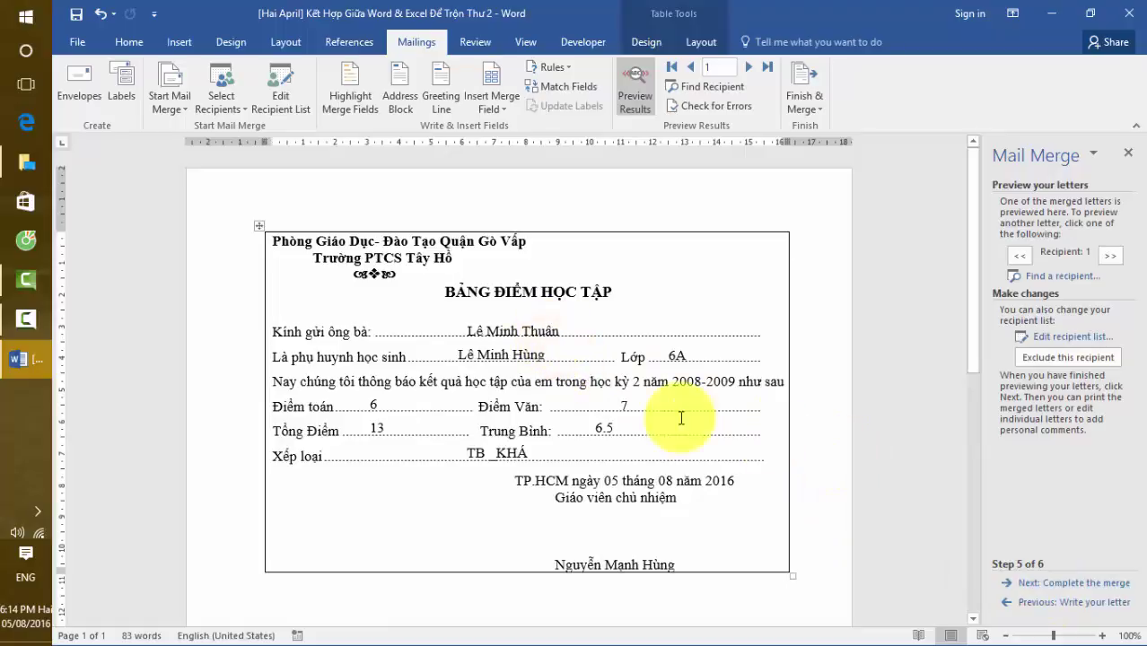
{"action": "left_click", "coordinate": [1053, 584]}
{"action": "left_click", "coordinate": [1066, 603]}
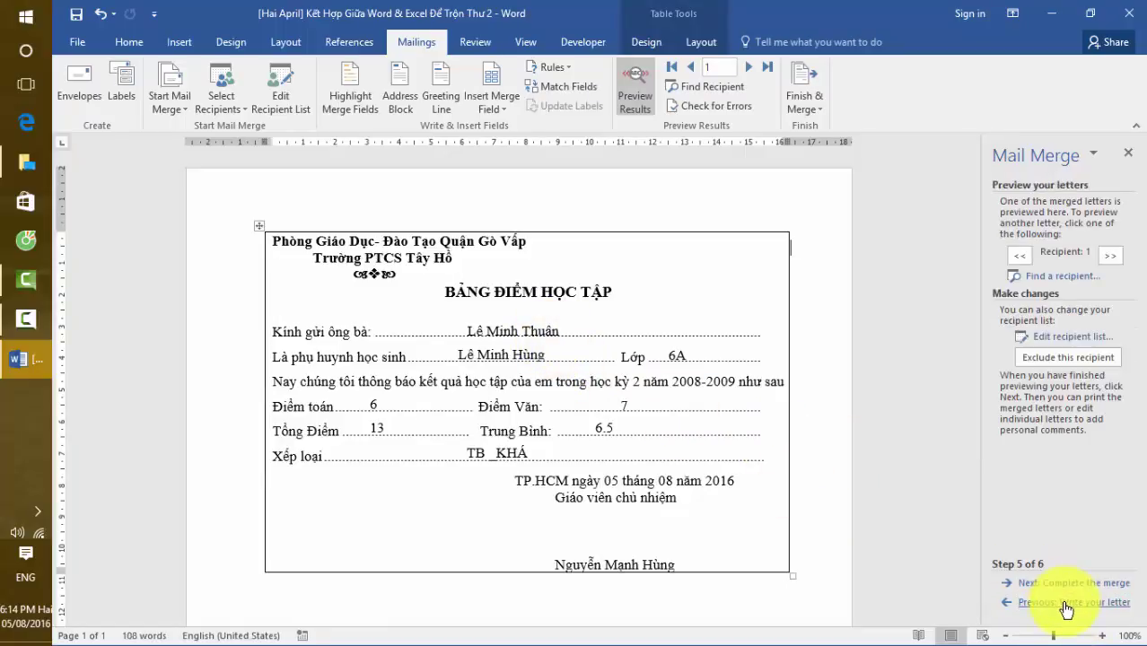
{"action": "left_click", "coordinate": [1065, 603]}
{"action": "left_click", "coordinate": [573, 320]}
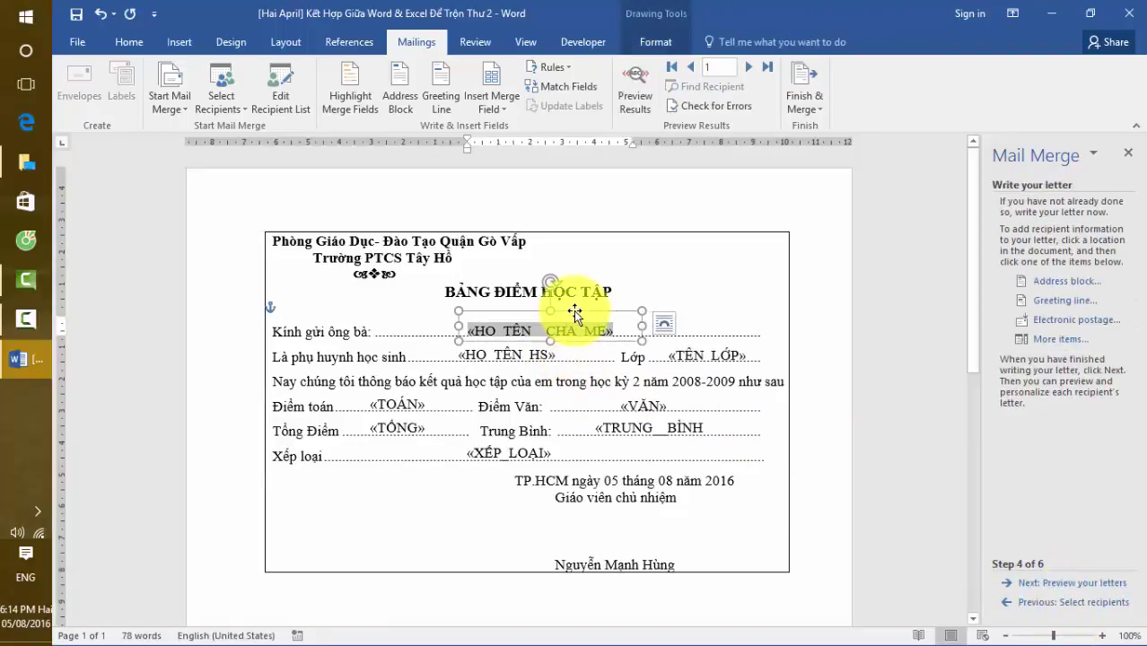
{"action": "left_click", "coordinate": [576, 319]}
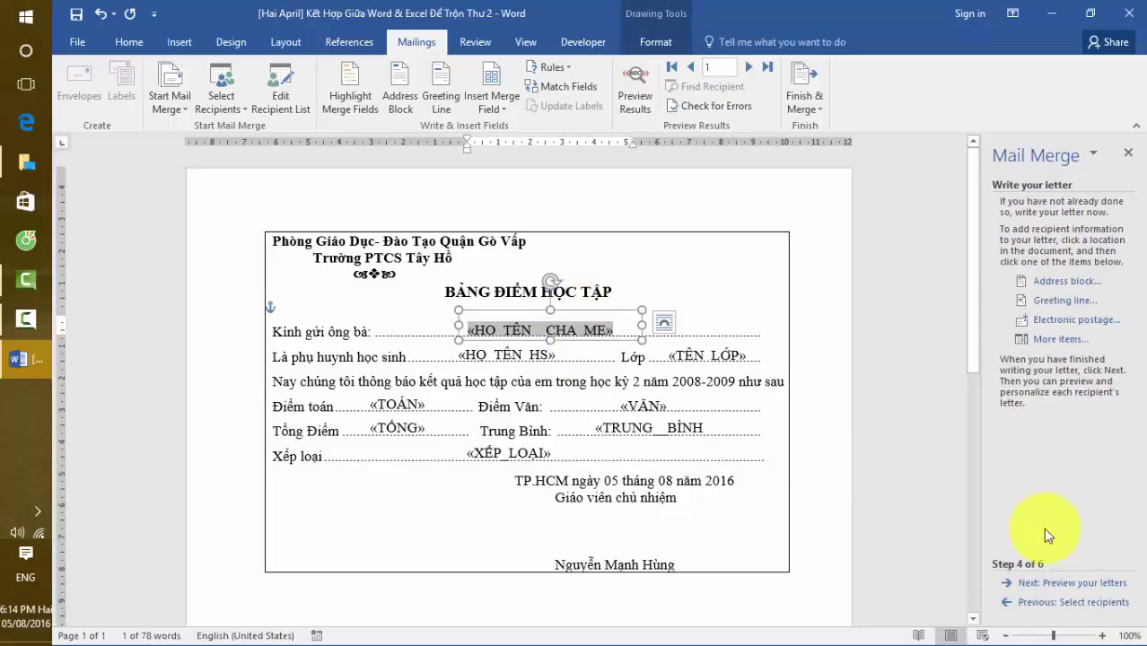
{"action": "left_click", "coordinate": [1051, 584]}
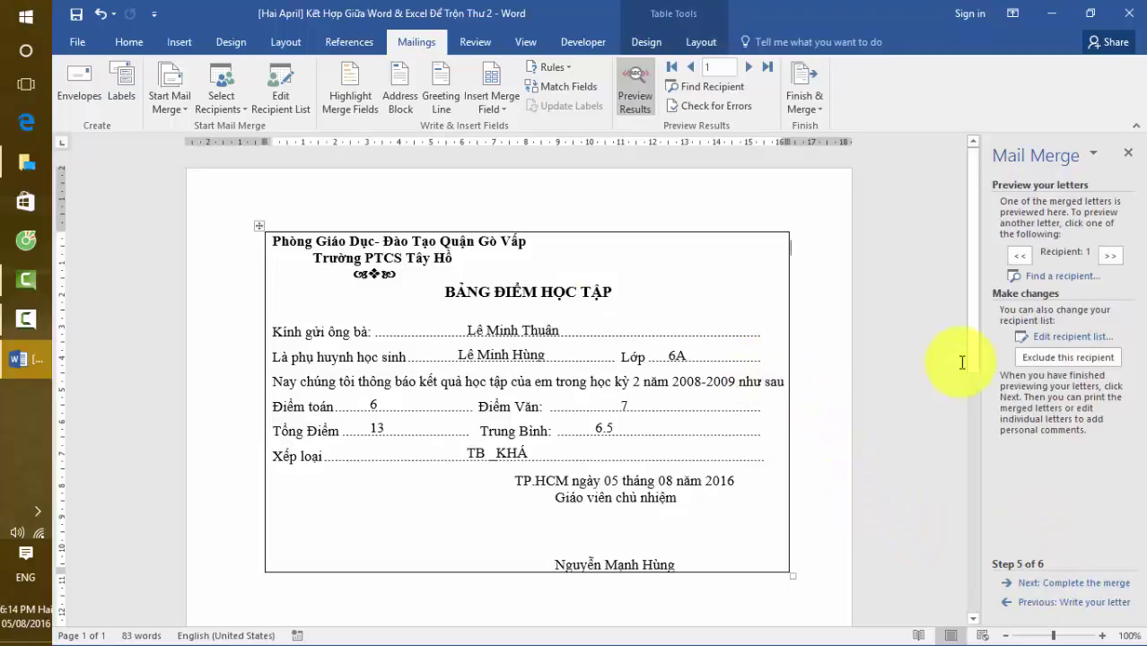
Step: Shift the TRUNG_BÌNH box right on its line and preview recipient 1's average 6.5
{"action": "left_click", "coordinate": [612, 434]}
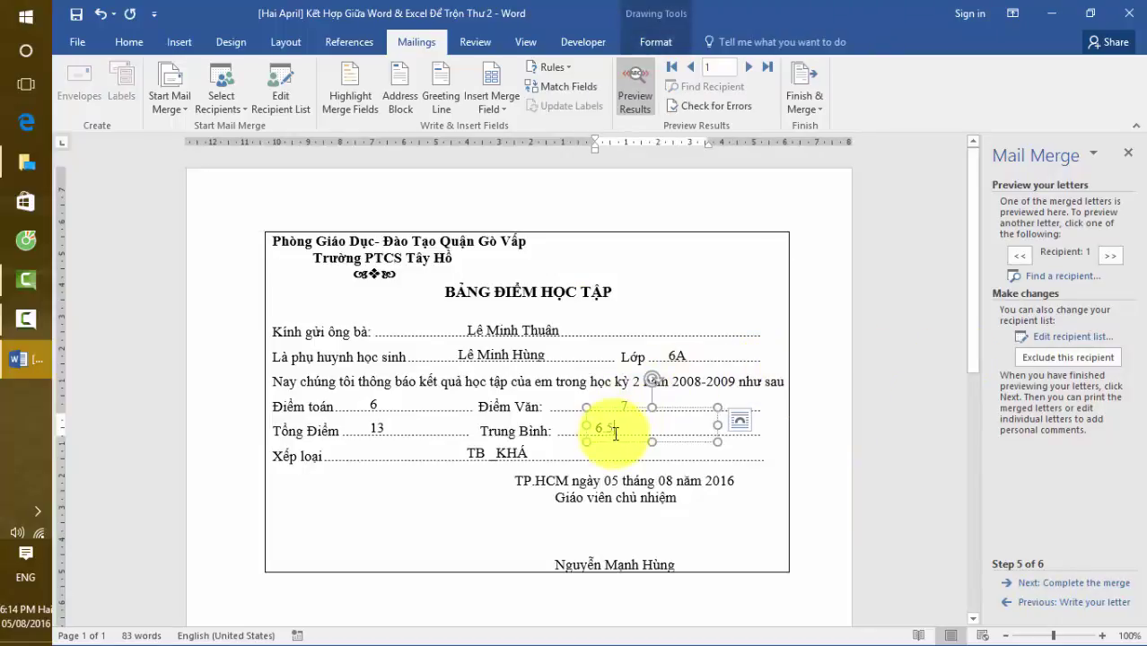
{"action": "left_click", "coordinate": [1049, 603]}
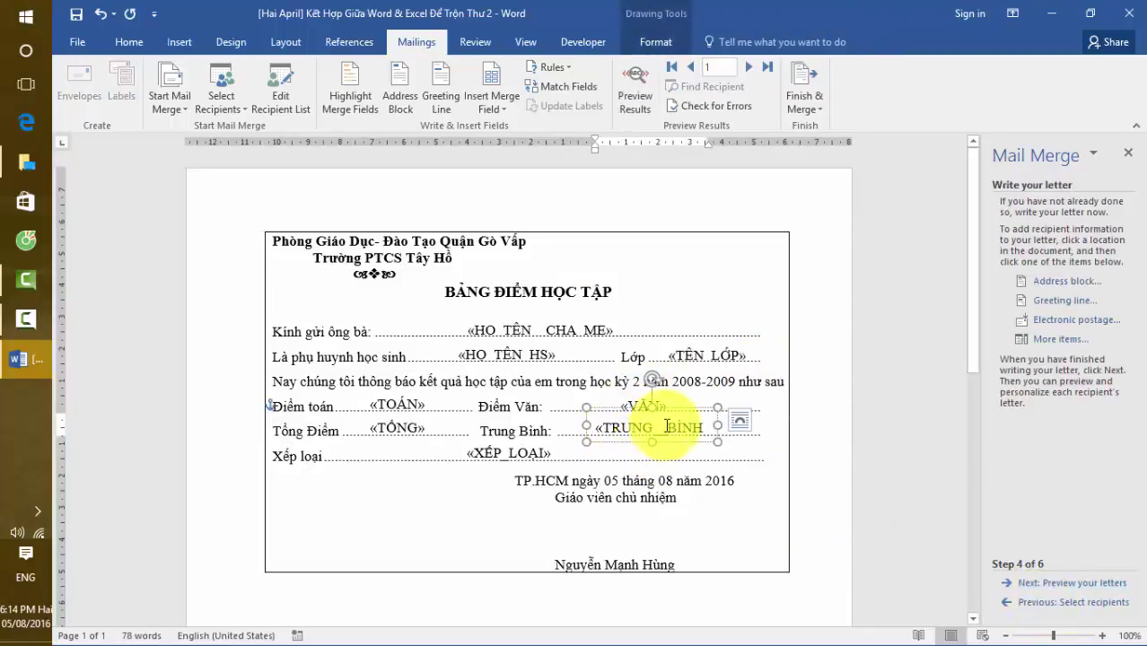
{"action": "left_click_drag", "start_coordinate": [589, 428], "coordinate": [738, 427]}
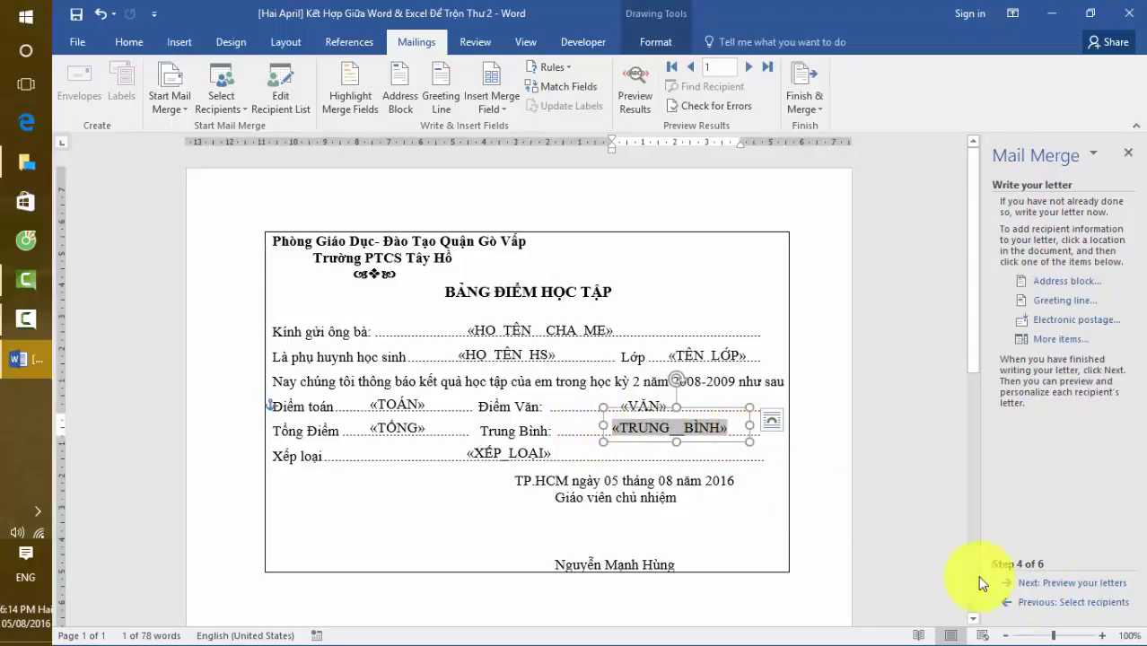
{"action": "left_click", "coordinate": [1013, 582]}
{"action": "left_click", "coordinate": [842, 463]}
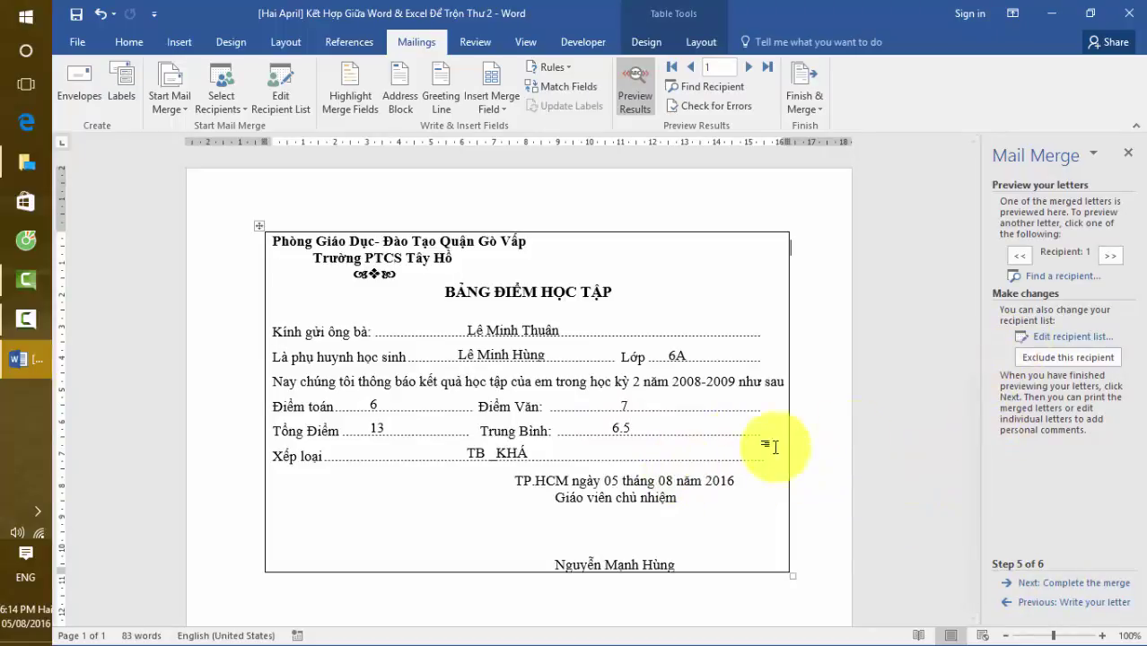
Step: Go to Complete the merge and step to recipient 6: class 6B, average 8.5, GIỎI
{"action": "left_click", "coordinate": [1056, 584]}
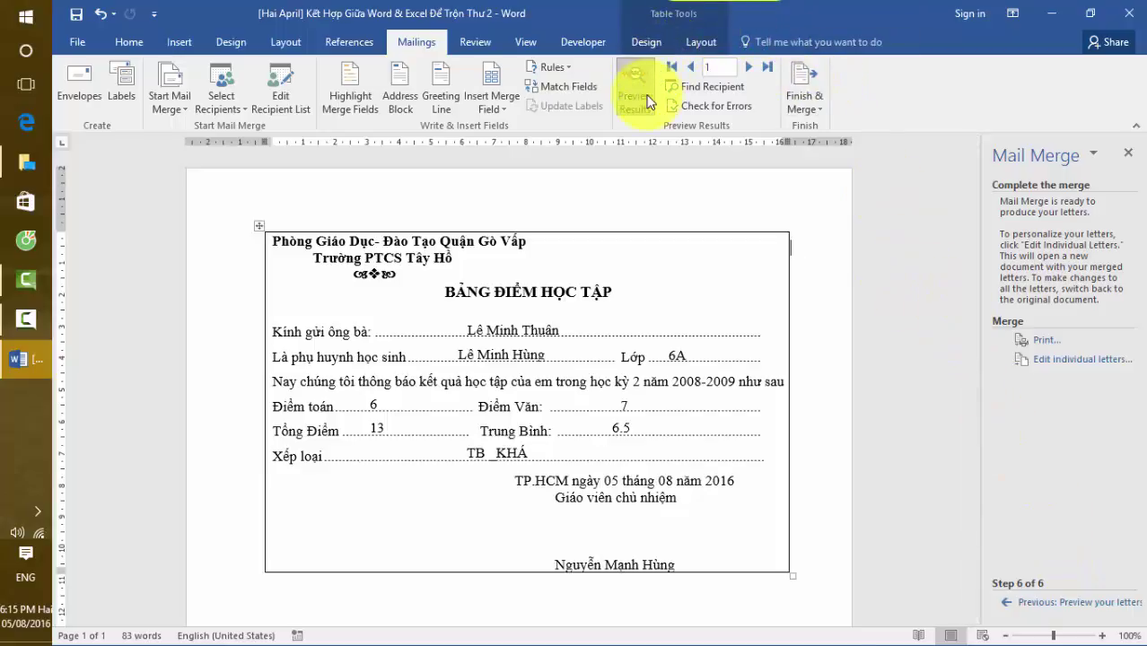
{"action": "left_click", "coordinate": [724, 64]}
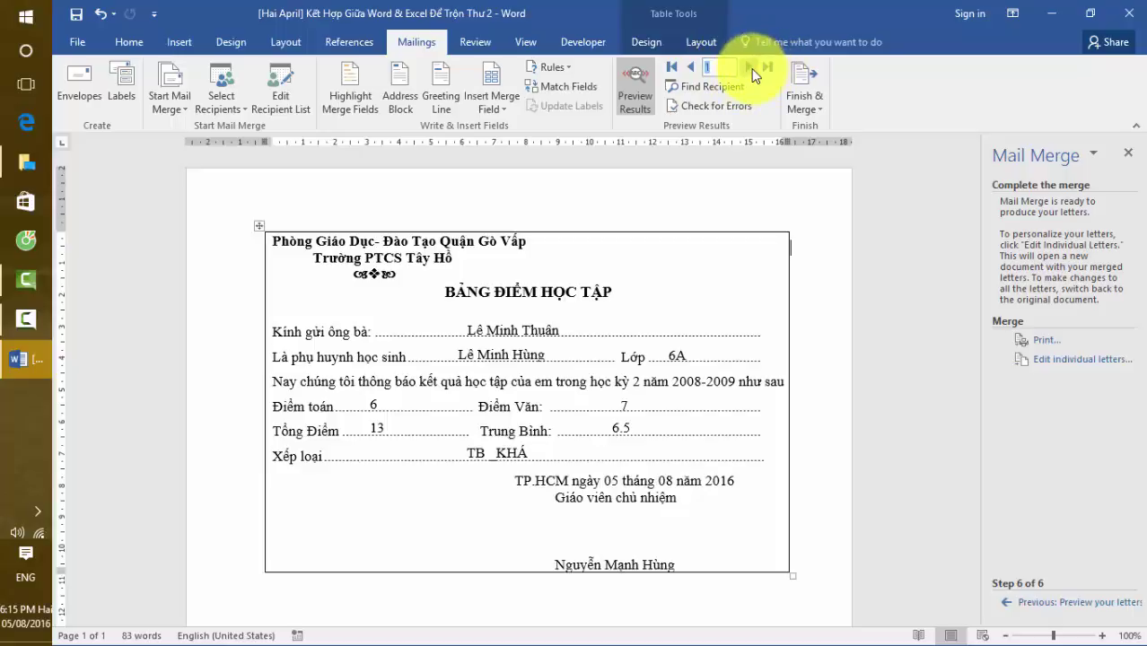
{"action": "left_click", "coordinate": [750, 70]}
{"action": "left_click", "coordinate": [751, 70]}
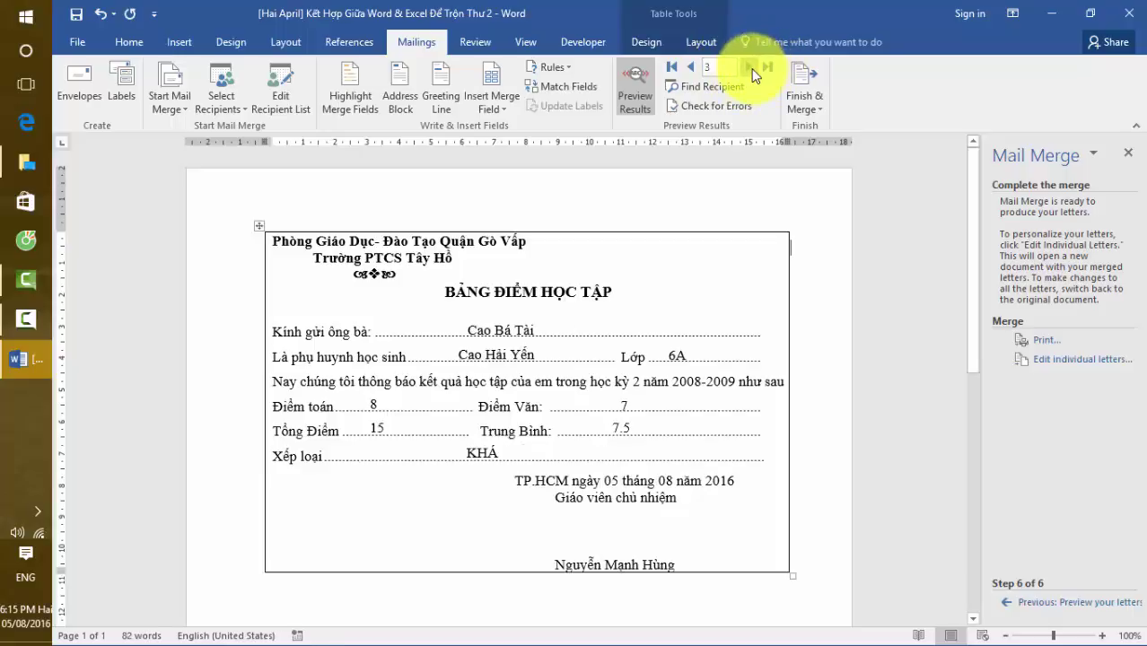
{"action": "left_click", "coordinate": [751, 70]}
{"action": "left_click", "coordinate": [750, 70]}
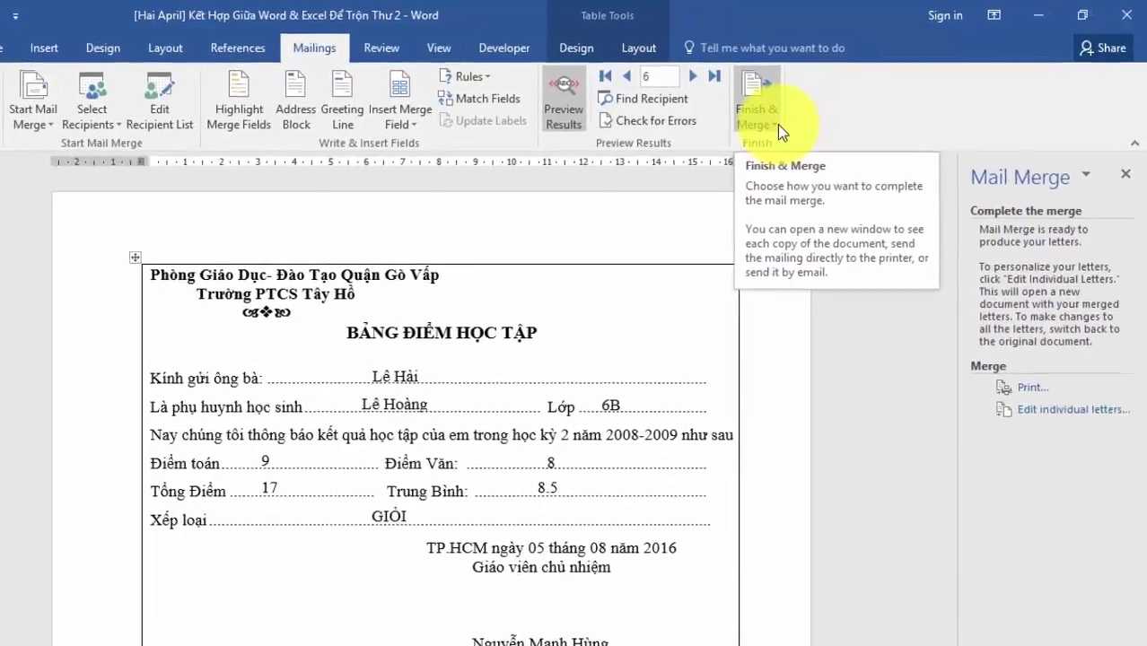
Step: Merge all records via Finish & Merge > Edit Individual Documents into the new Letters1
{"action": "left_click", "coordinate": [824, 114]}
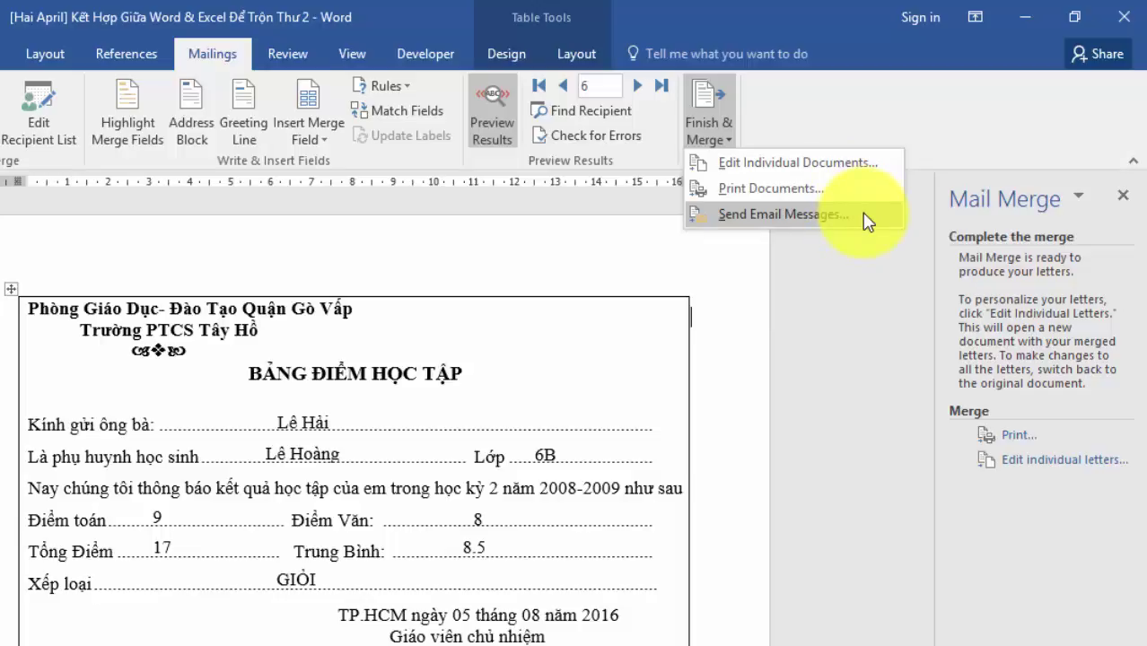
{"action": "left_click", "coordinate": [876, 165]}
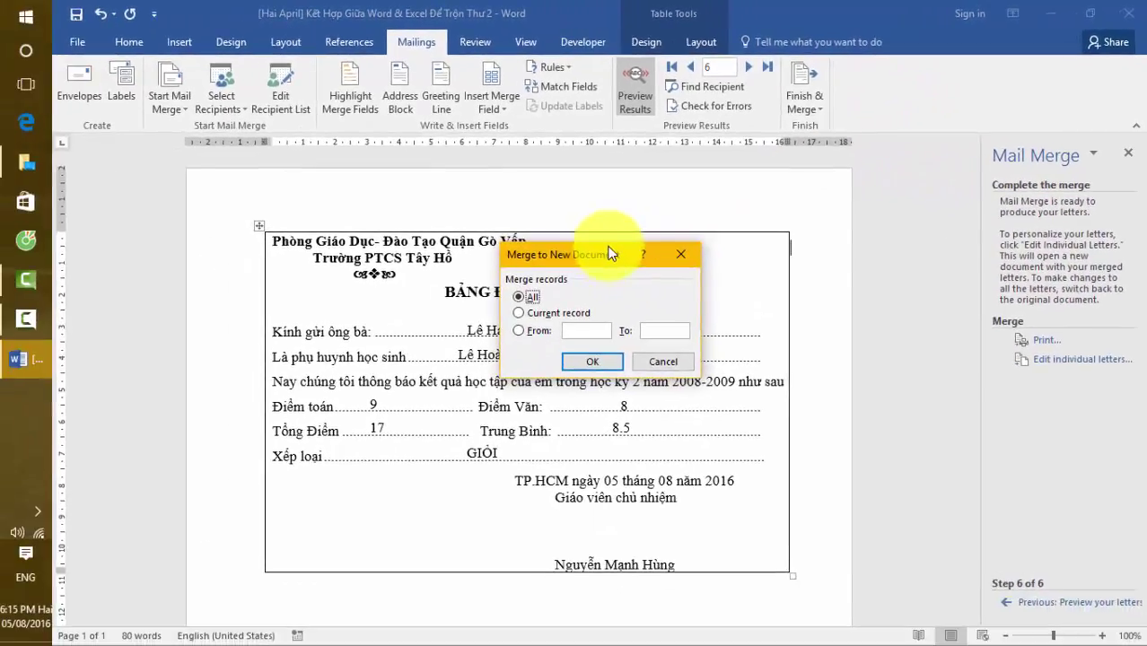
{"action": "left_click_drag", "start_coordinate": [609, 254], "coordinate": [816, 199]}
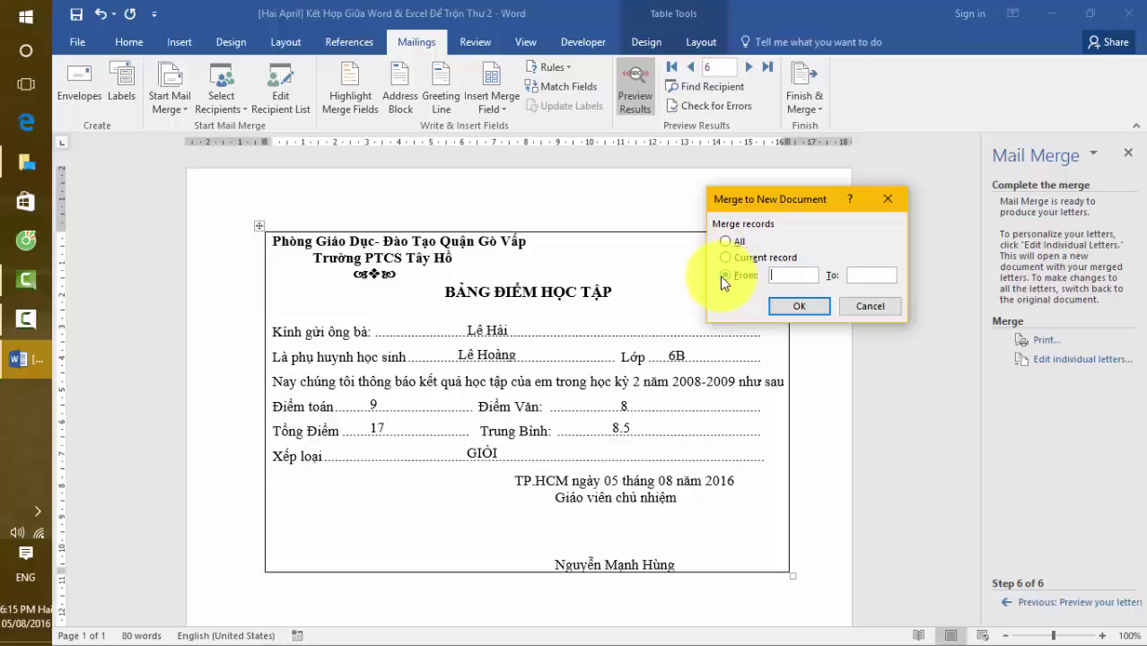
{"action": "left_click", "coordinate": [725, 276]}
{"action": "left_click", "coordinate": [870, 276]}
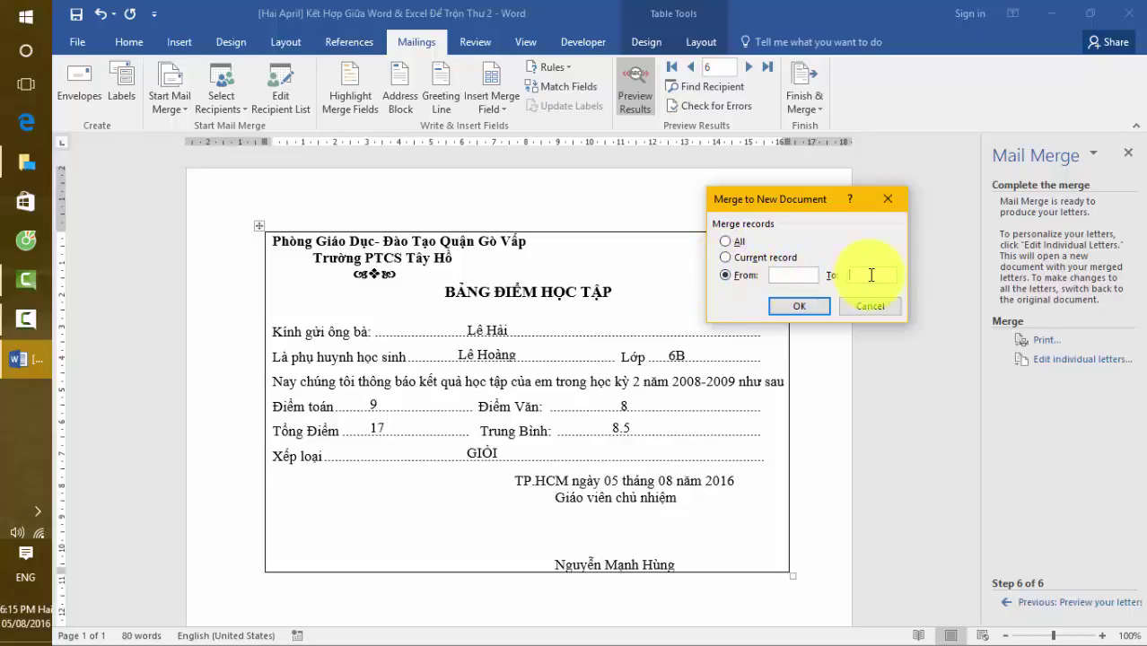
{"action": "left_click", "coordinate": [724, 243]}
{"action": "left_click", "coordinate": [800, 307]}
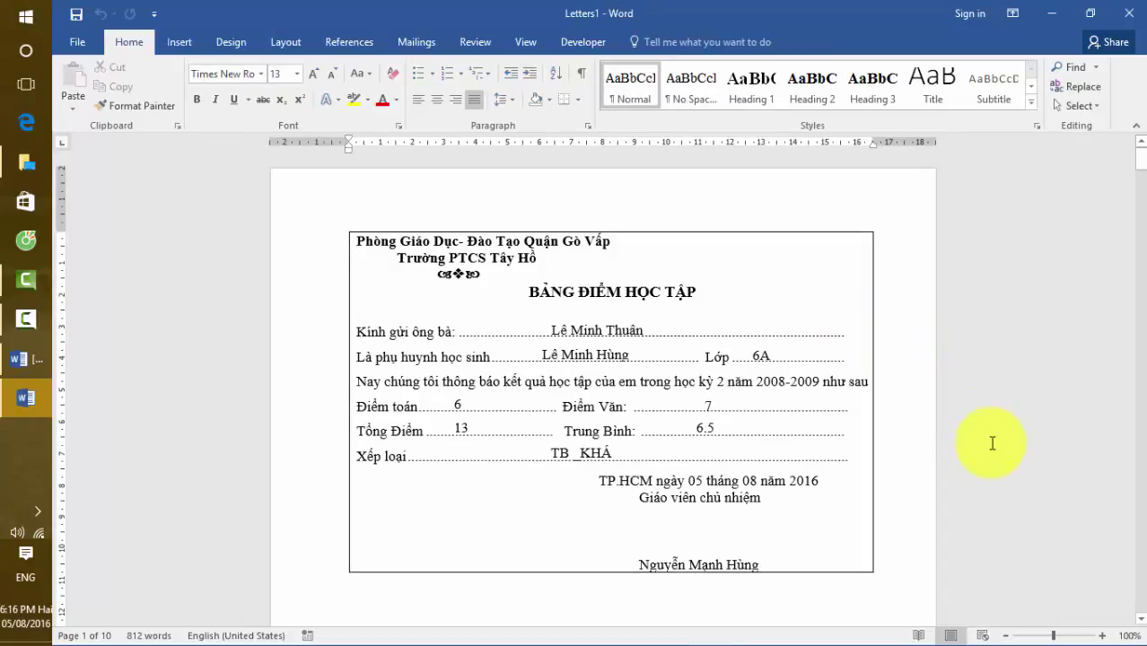
Step: Zoom out to 20% to tile all ten Letters1 pages, then back to 30%
{"action": "left_click", "coordinate": [1006, 636]}
{"action": "left_click", "coordinate": [1006, 635]}
{"action": "left_click", "coordinate": [1005, 636]}
{"action": "left_click", "coordinate": [1007, 636]}
{"action": "left_click", "coordinate": [1007, 635]}
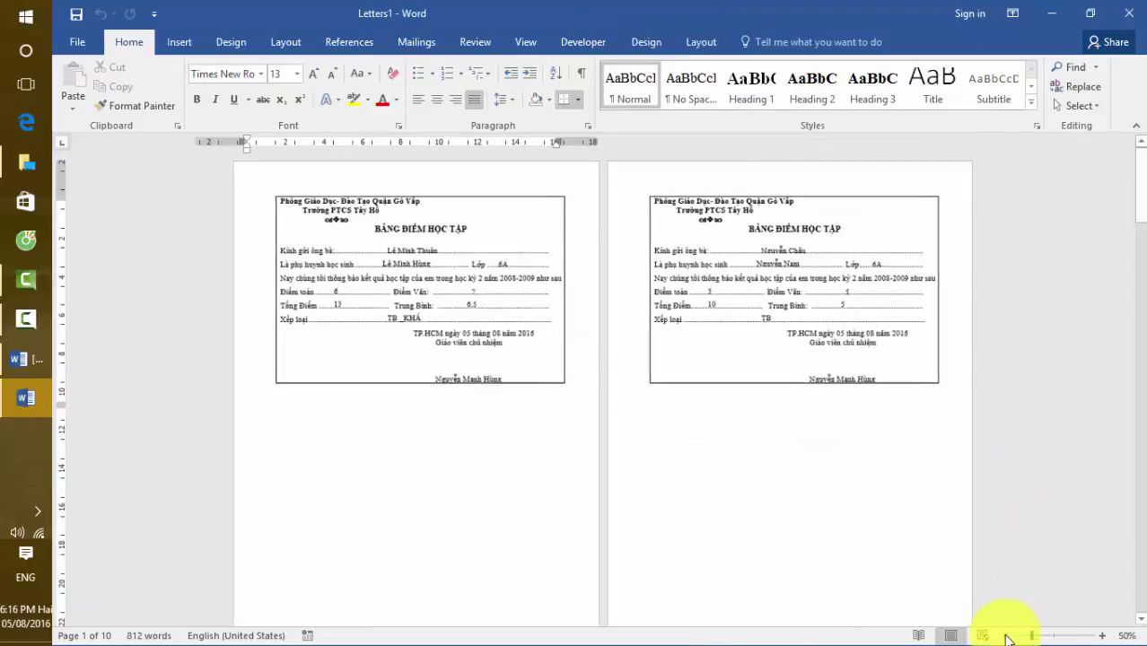
{"action": "left_click", "coordinate": [1007, 636]}
{"action": "left_click", "coordinate": [1007, 635]}
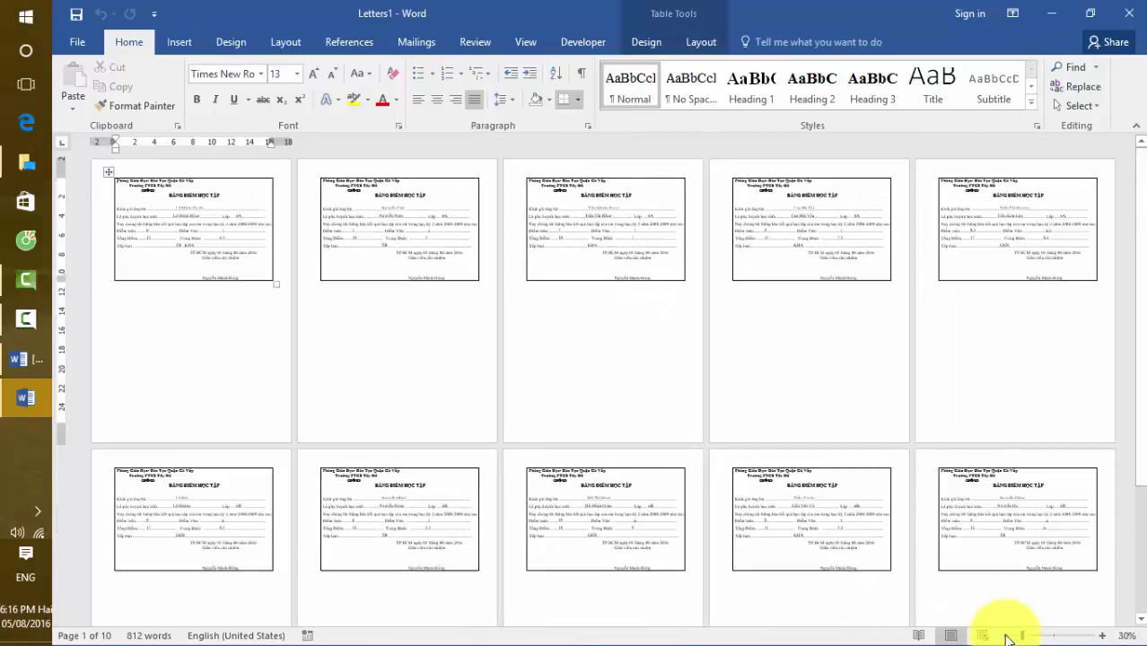
{"action": "left_click", "coordinate": [1009, 633]}
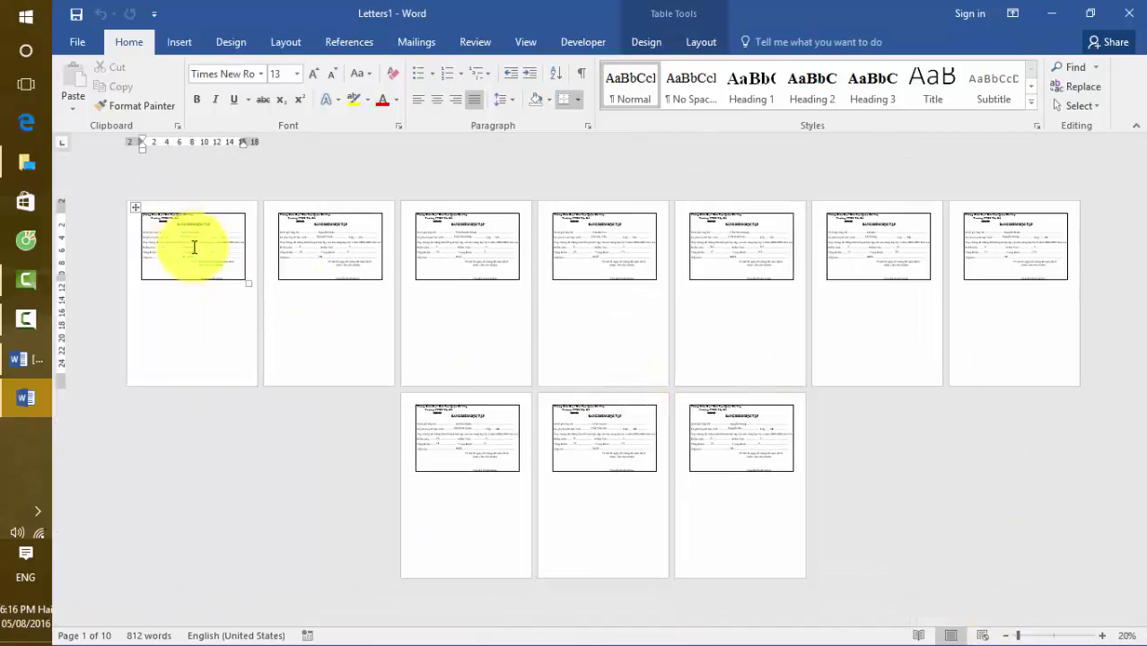
{"action": "left_click", "coordinate": [351, 323]}
{"action": "left_click", "coordinate": [1036, 339]}
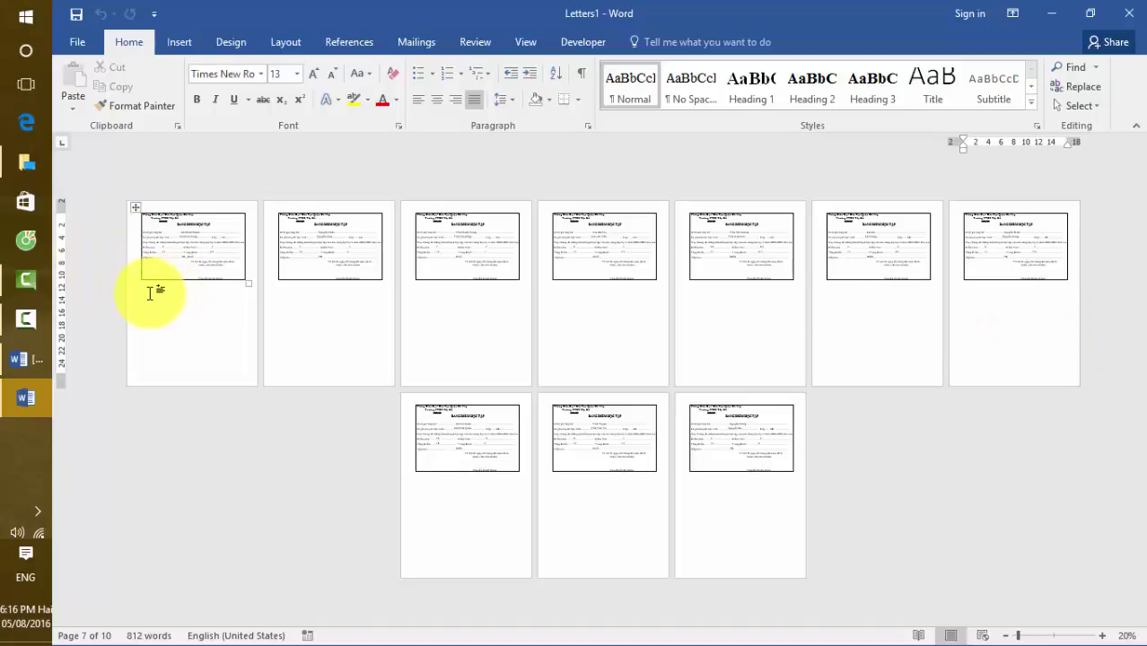
{"action": "left_click", "coordinate": [1102, 635]}
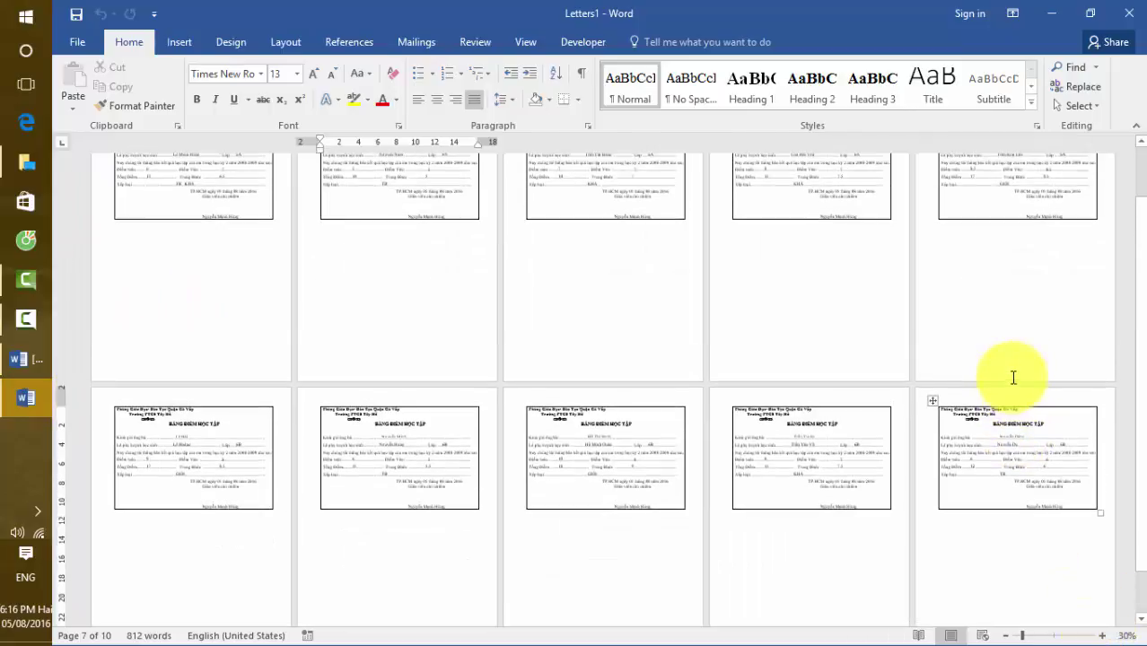
{"action": "scroll", "coordinate": [1014, 378], "scroll_direction": "up", "scroll_amount": 1}
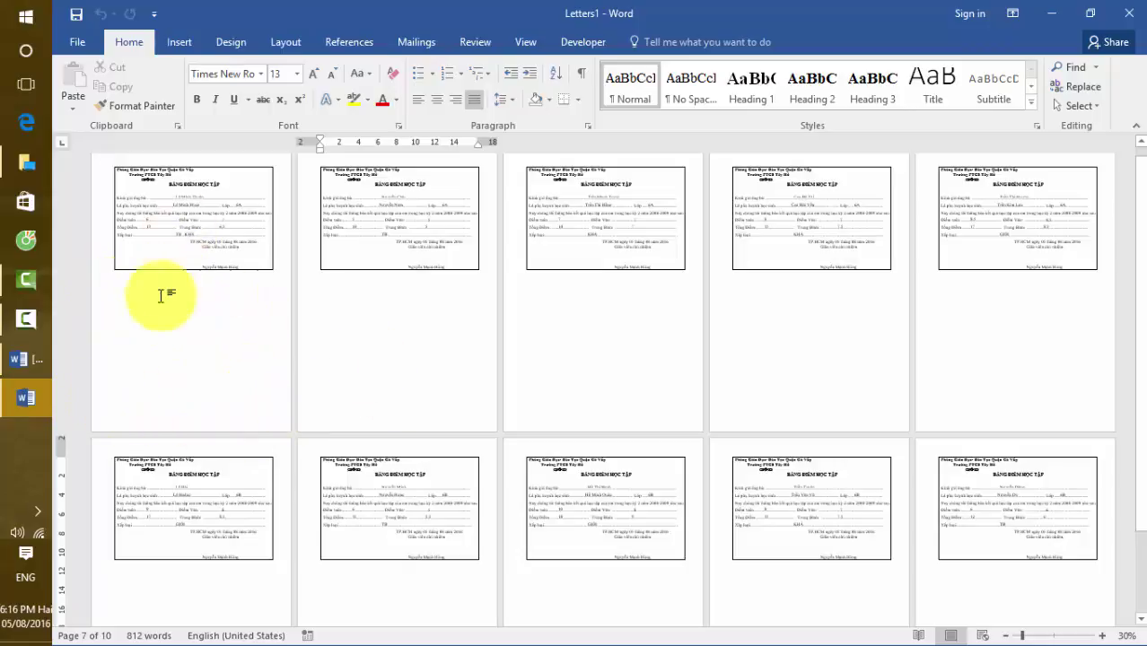
{"action": "scroll", "coordinate": [103, 363], "scroll_direction": "up", "scroll_amount": 1}
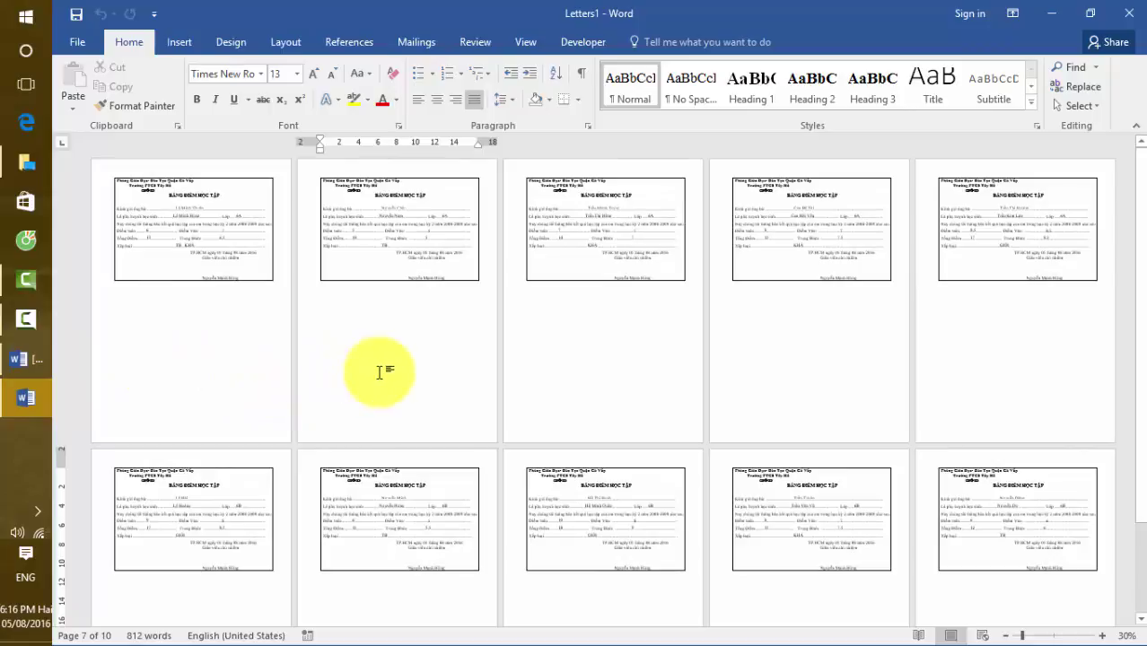